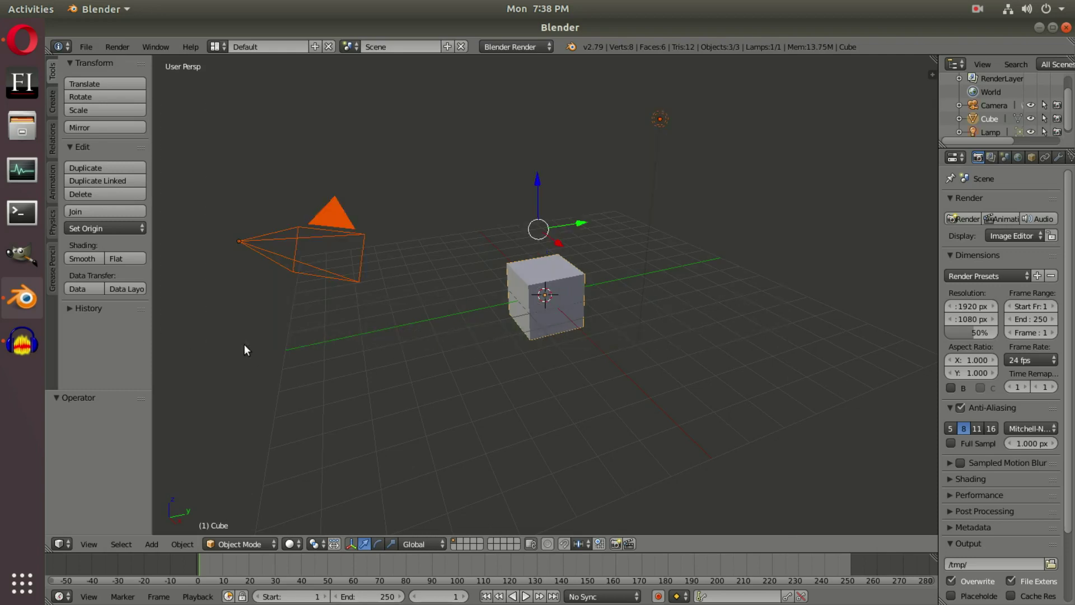
Delete the default cube, lamp and camera.
key("x")
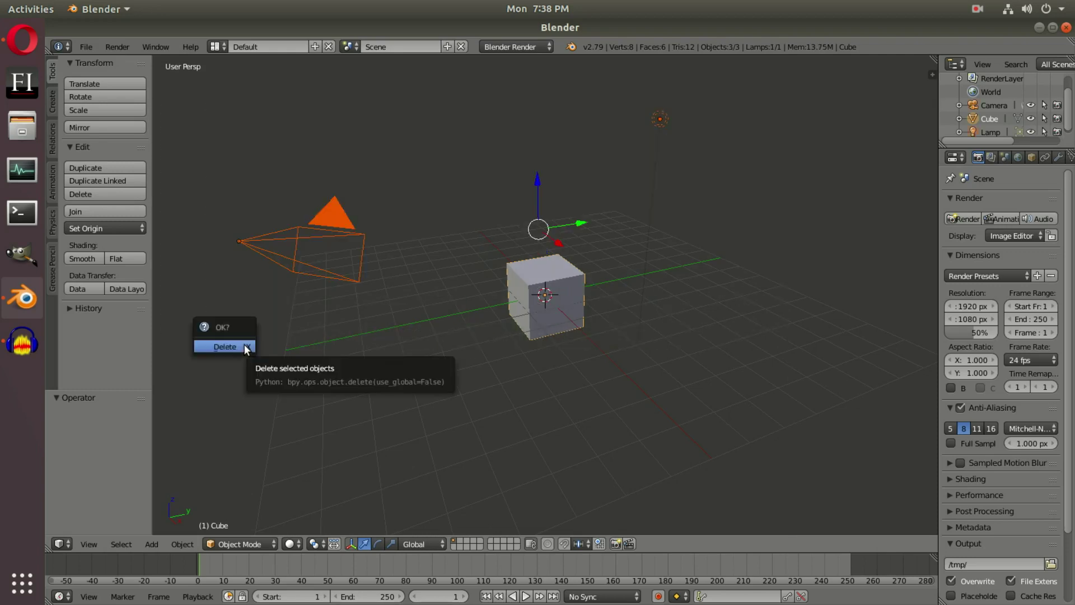
left_click(245, 345)
middle_click_drag(509, 322, 622, 317)
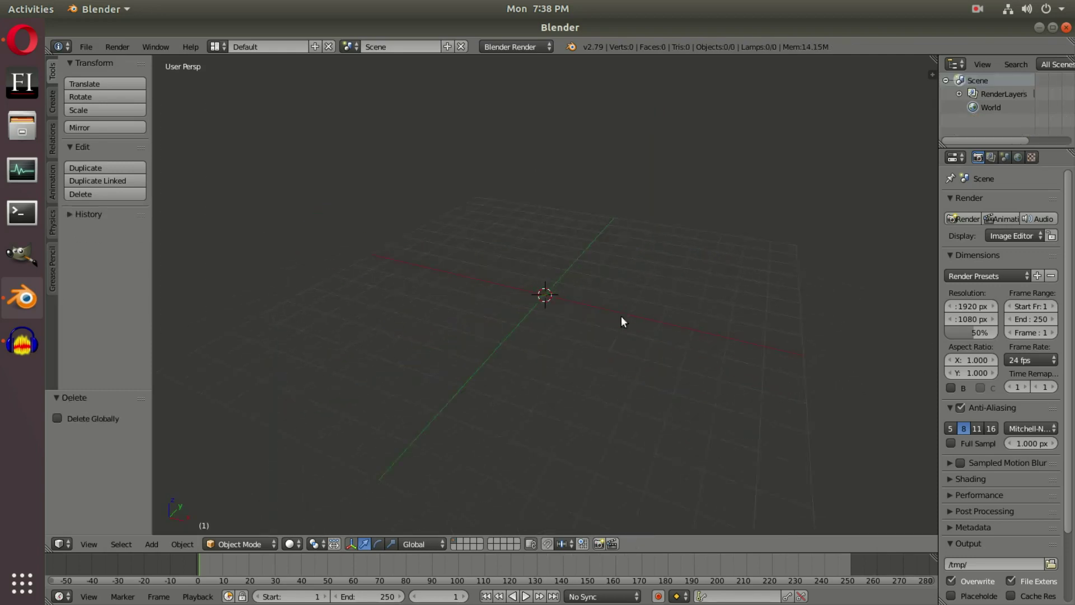
key("KP_7")
key("KP_1")
Add a new camera and move it back along Y to -10.474.
left_click(53, 102)
scroll(71, 212, "down", 2)
scroll(70, 210, "down", 5)
left_click(104, 361)
middle_click_drag(627, 325, 583, 291)
left_click_drag(571, 297, 168, 406)
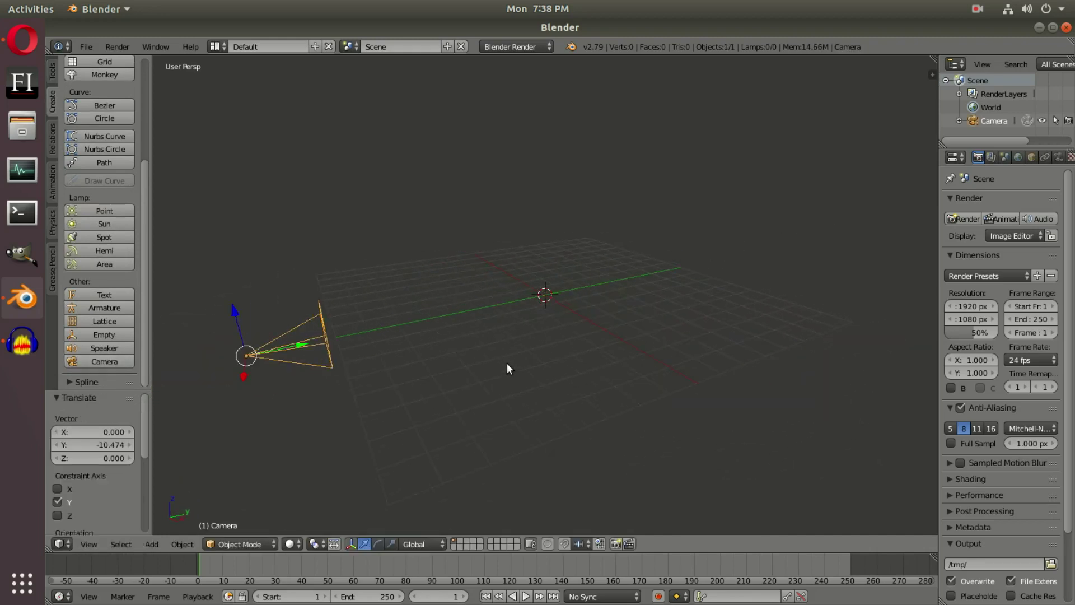
middle_click_drag(506, 363, 566, 353)
Look through the new camera.
key("KP_0")
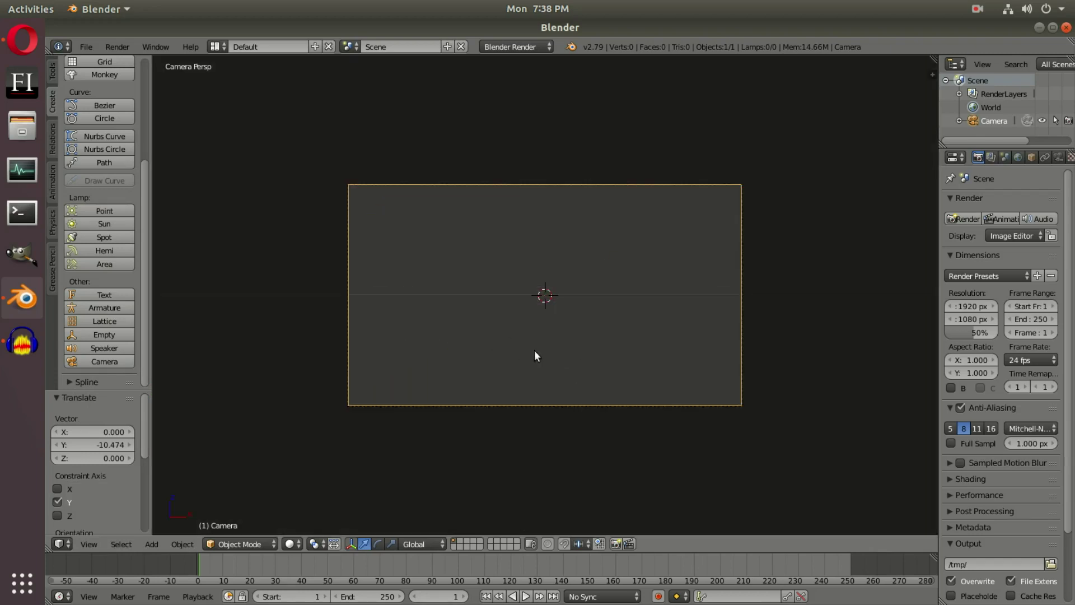
scroll(562, 364, "up", 3)
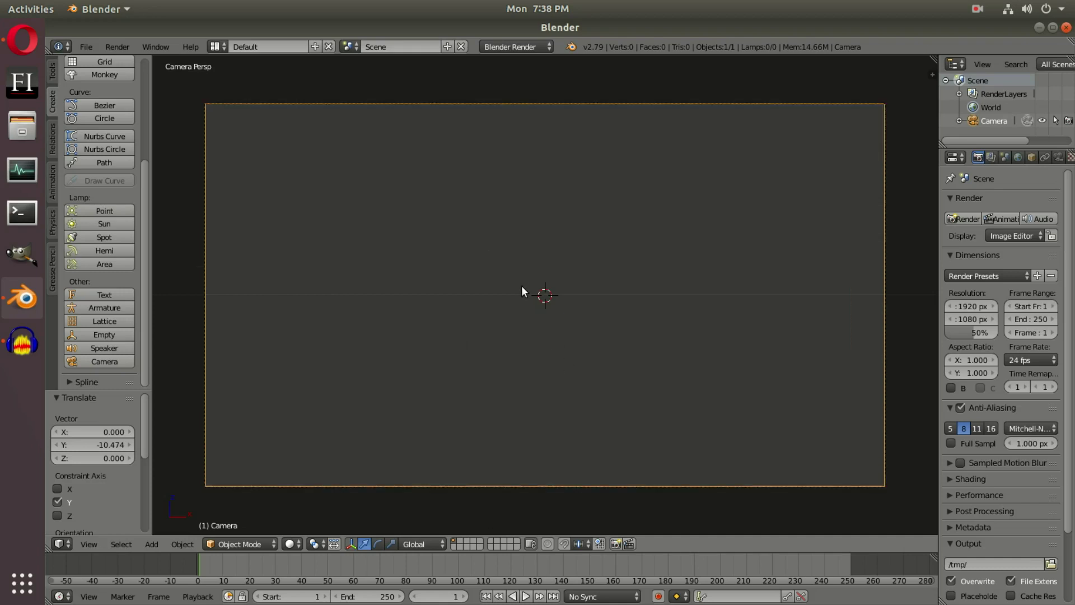
key("shift+a")
mouse_move(522, 287)
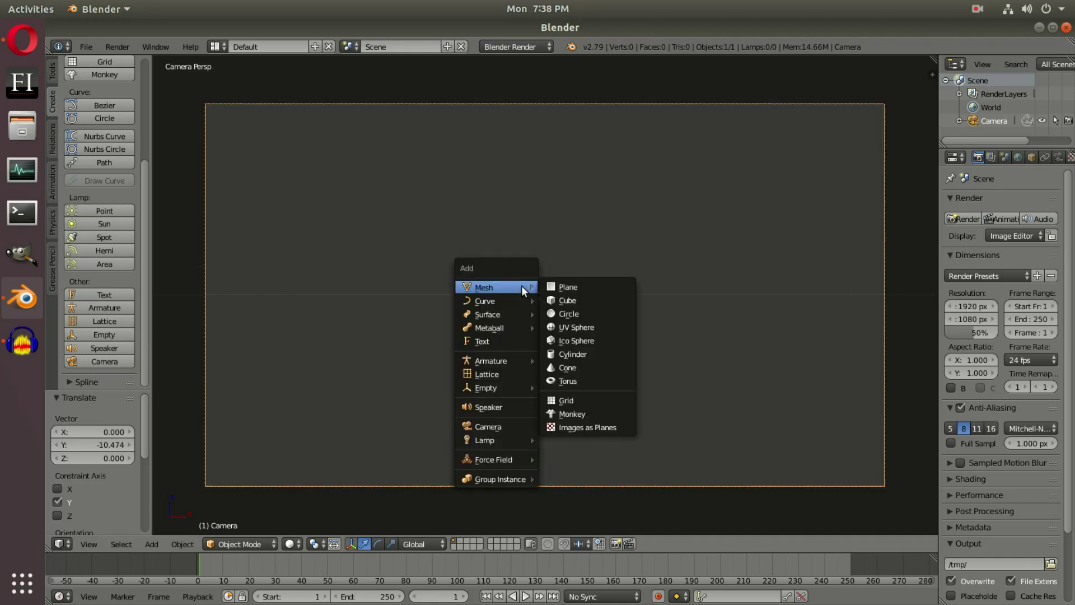
Add a plane, scale it to 7.946 and raise it along Z.
left_click(587, 286)
key("KP_0")
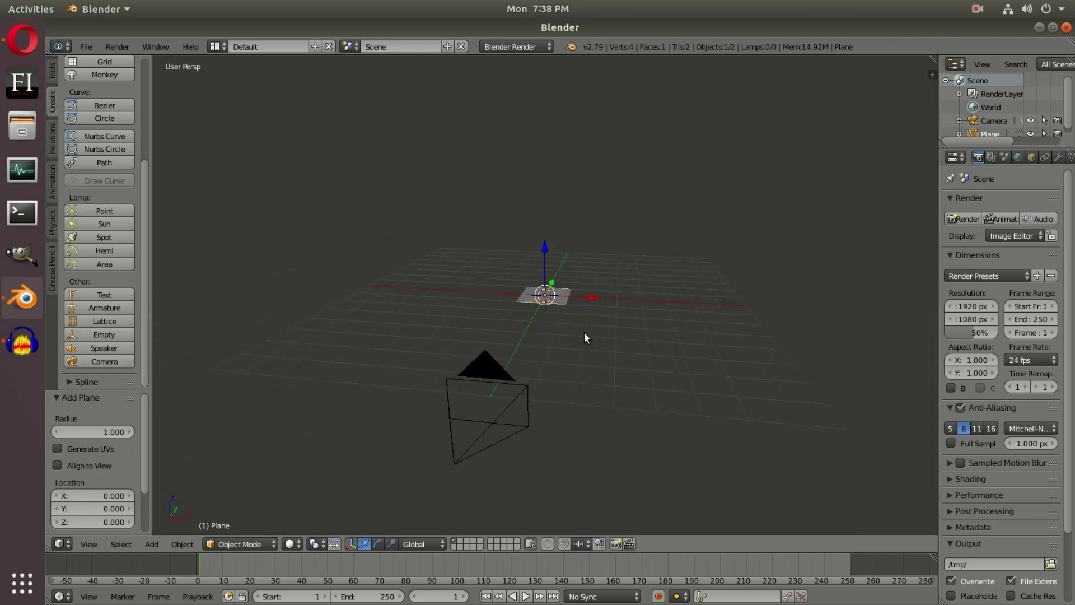
key("s")
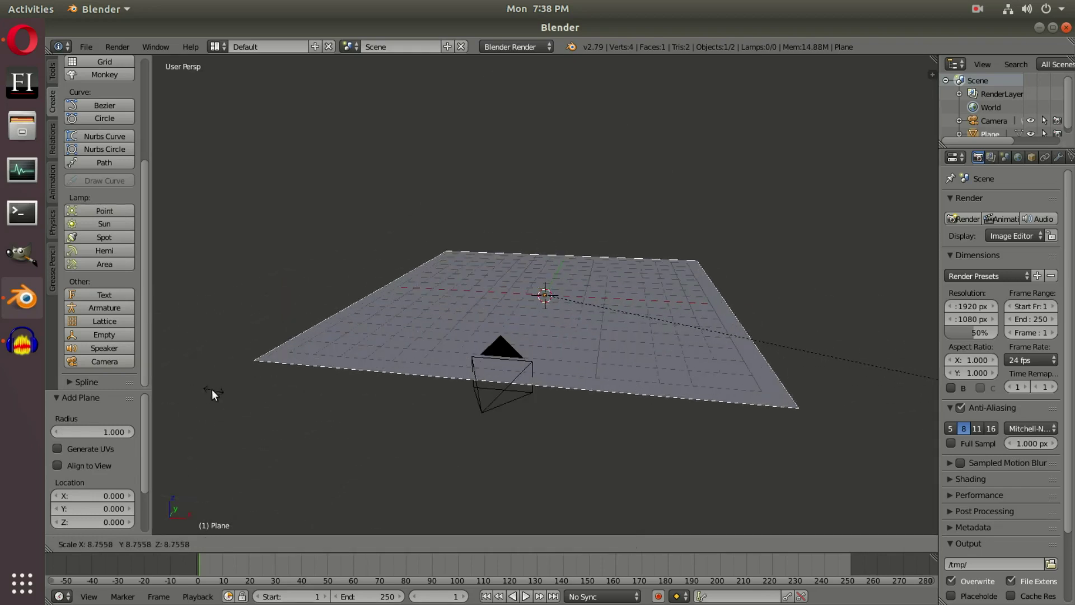
left_click(171, 391)
key("KP_0")
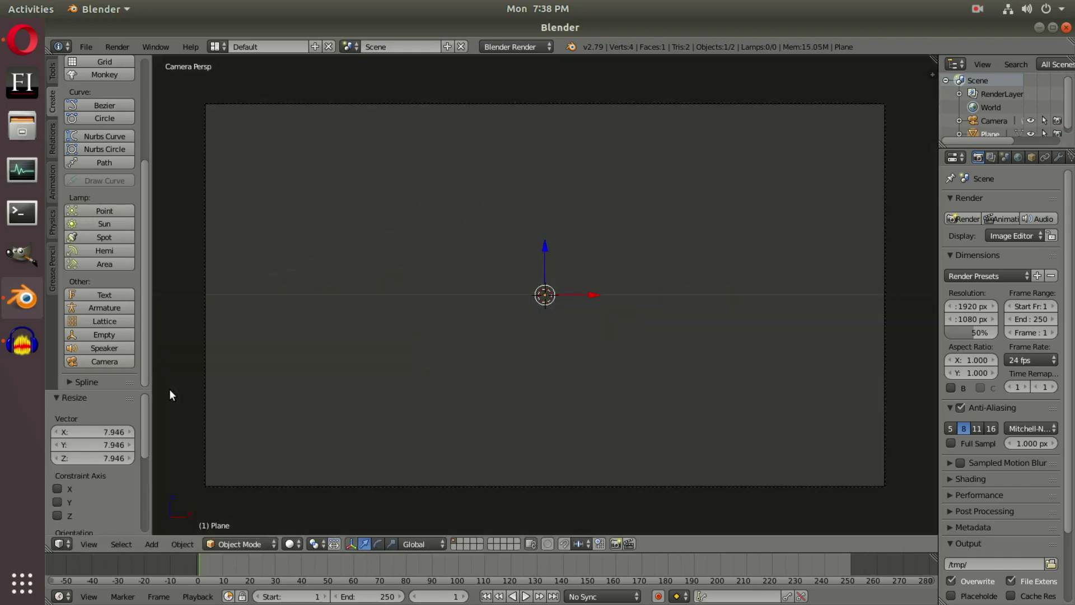
key("g")
key("z")
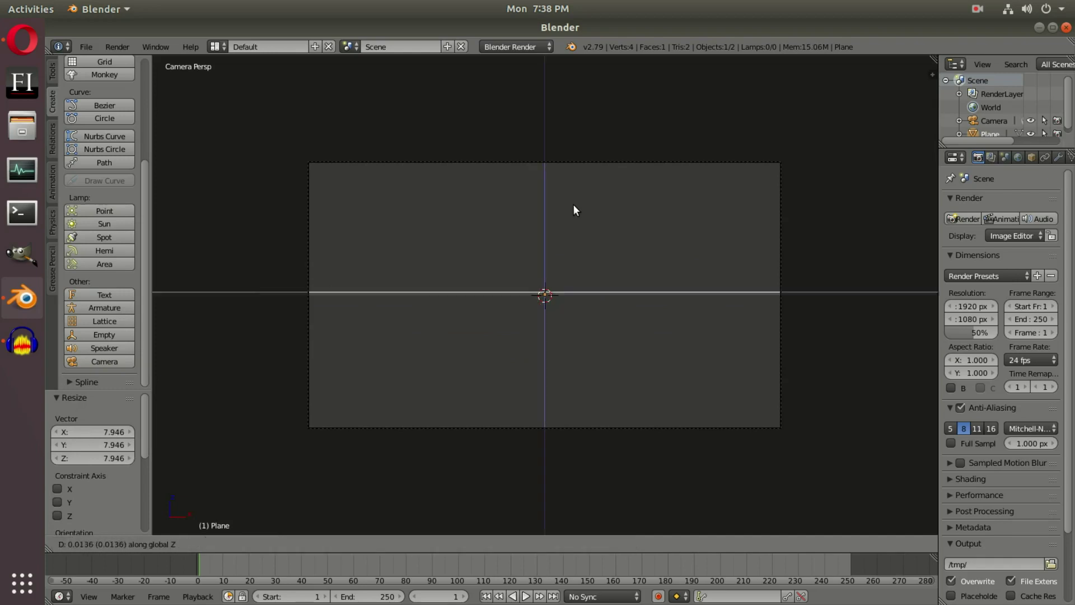
left_click(612, 438)
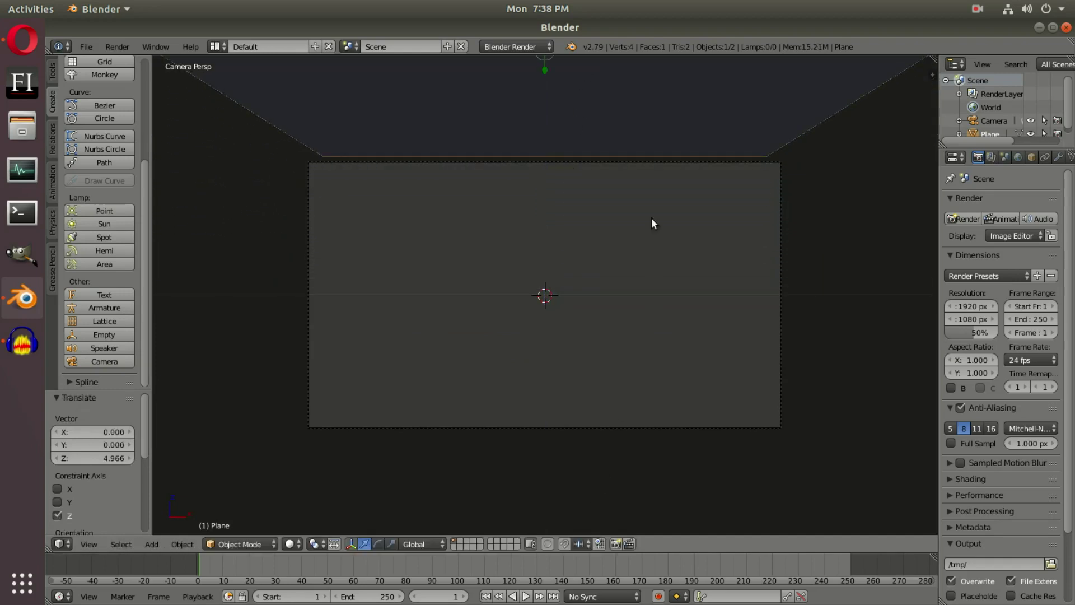
Rescale the plane to 1.166 and reposition it on Z to fit the camera frame.
scroll(660, 168, "up", 5)
middle_click_drag(740, 196, 621, 279, "shift")
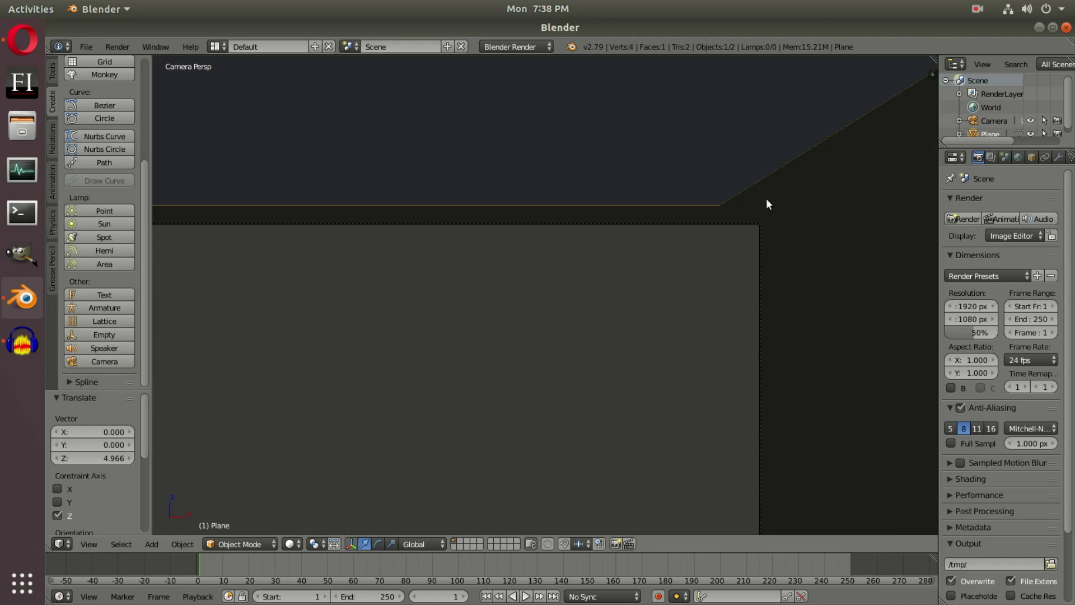
scroll(610, 266, "down", 6)
middle_click_drag(526, 293, 621, 253, "shift")
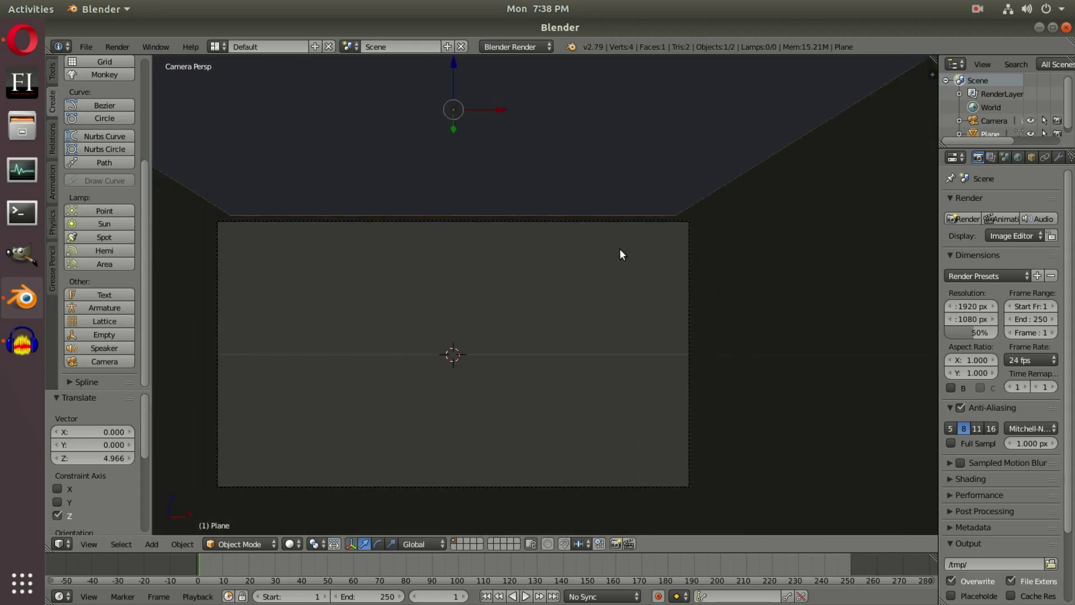
scroll(620, 249, "down", 1)
key("s")
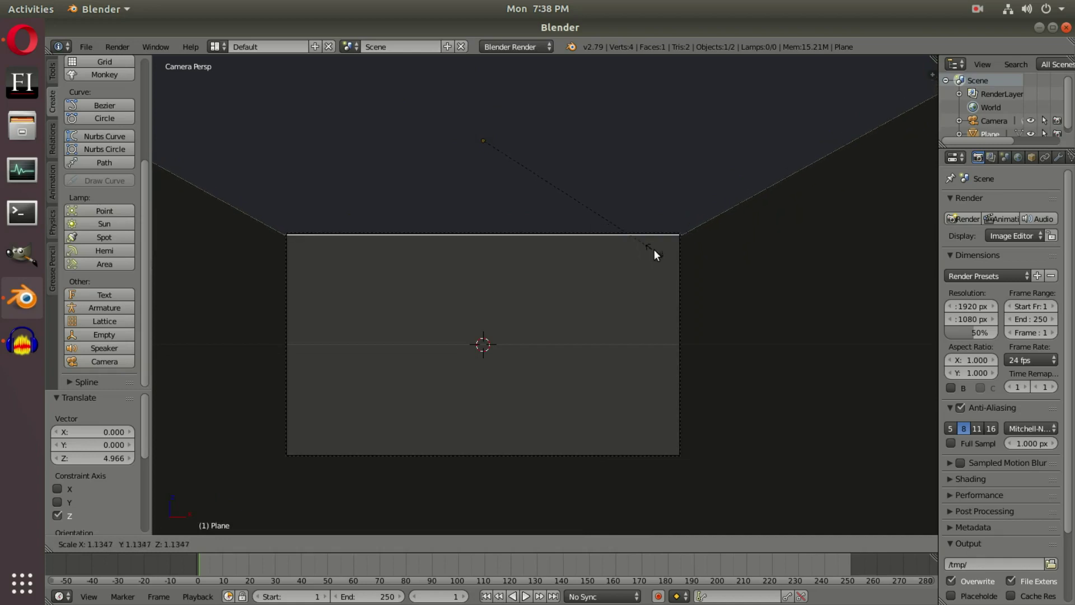
left_click(656, 250)
scroll(608, 254, "up", 4)
scroll(673, 250, "down", 2)
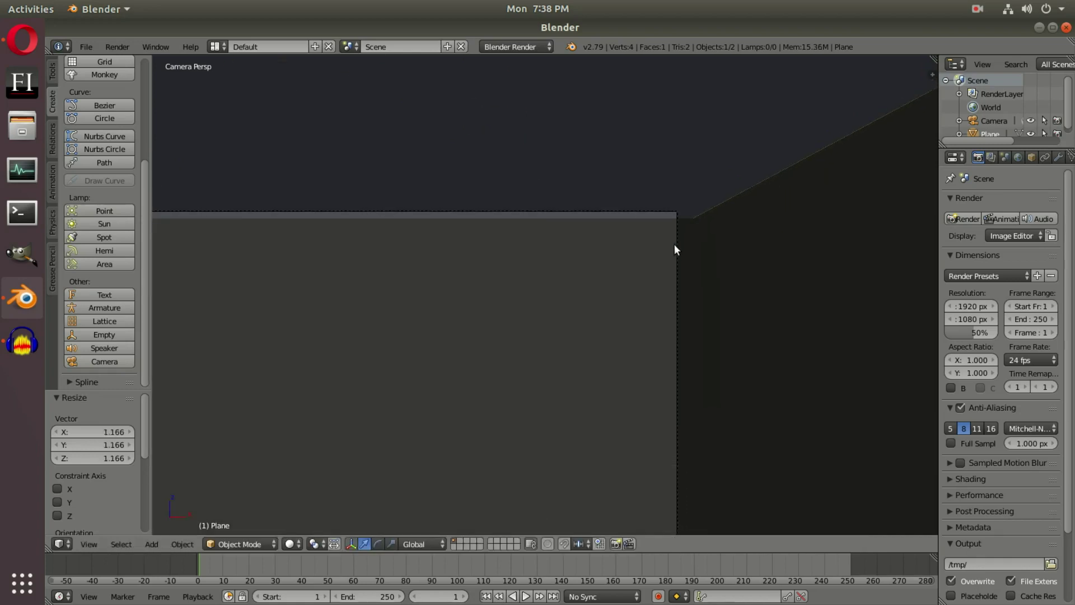
key("g")
key("z")
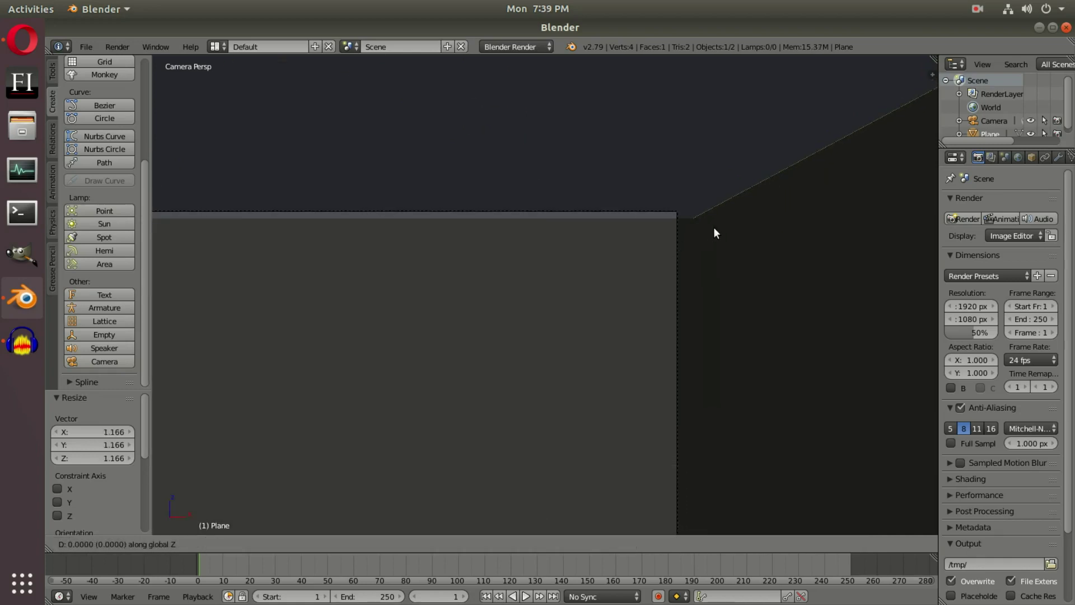
left_click(721, 188)
Return to the camera view and widen the properties area.
scroll(648, 348, "down", 5)
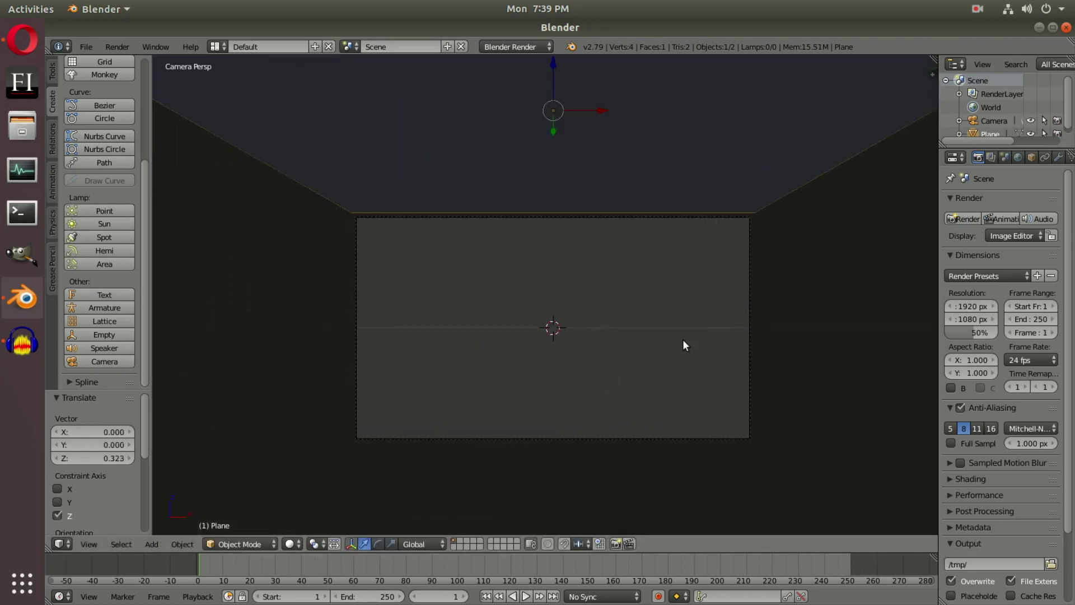
scroll(682, 340, "up", 1)
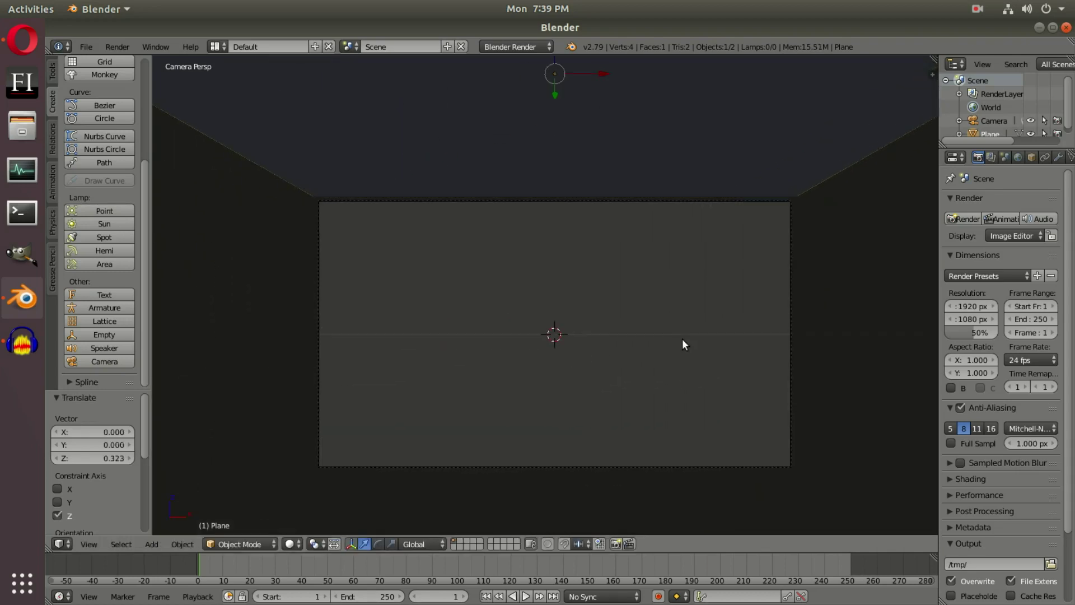
scroll(690, 335, "up", 1)
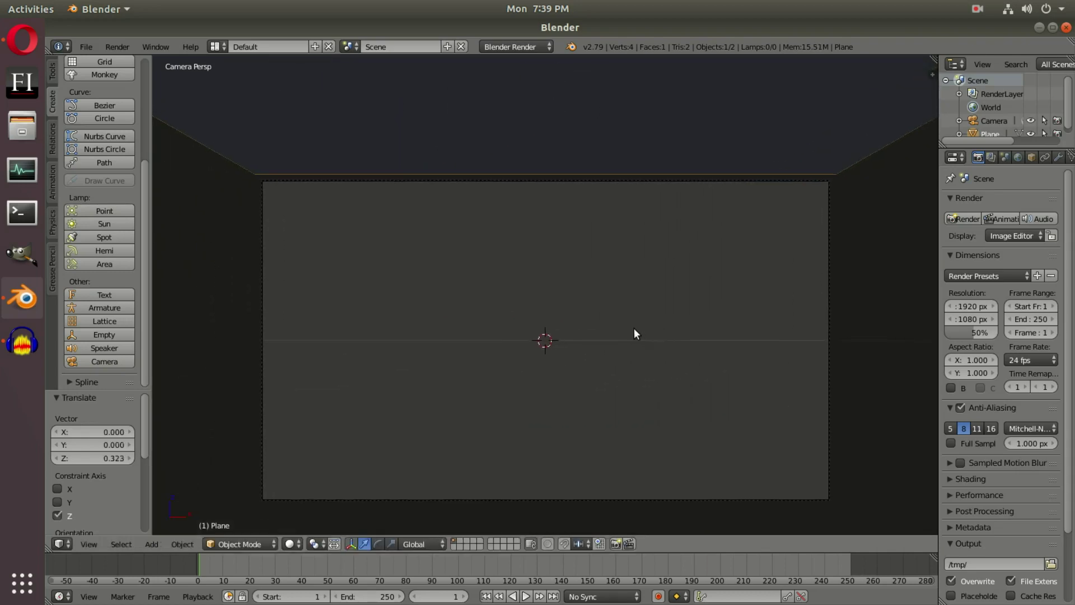
middle_click_drag(633, 329, 569, 319, "shift")
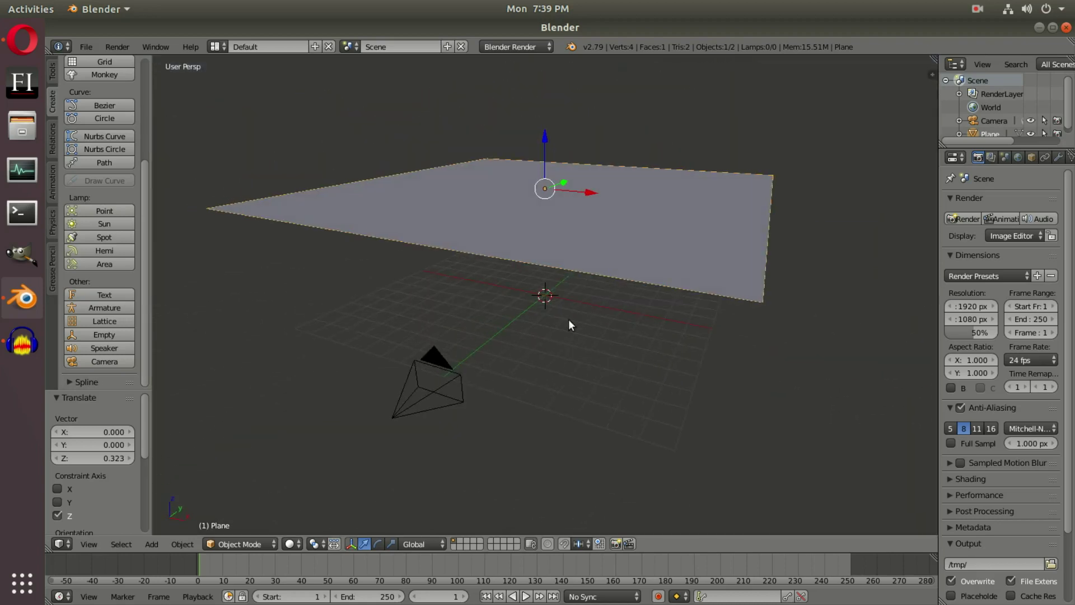
key("KP_0")
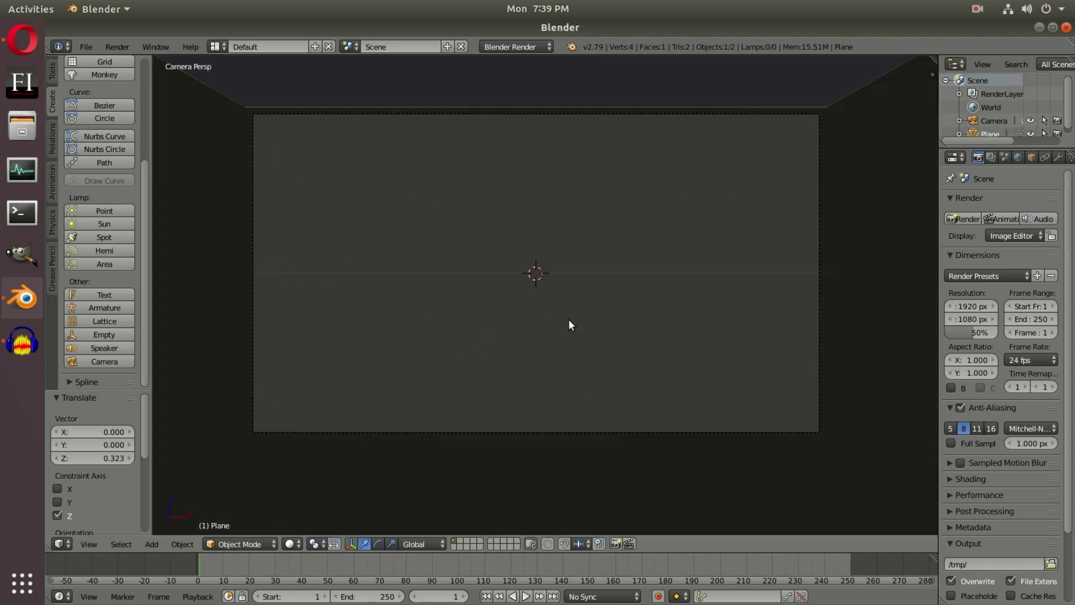
left_click_drag(939, 280, 866, 289)
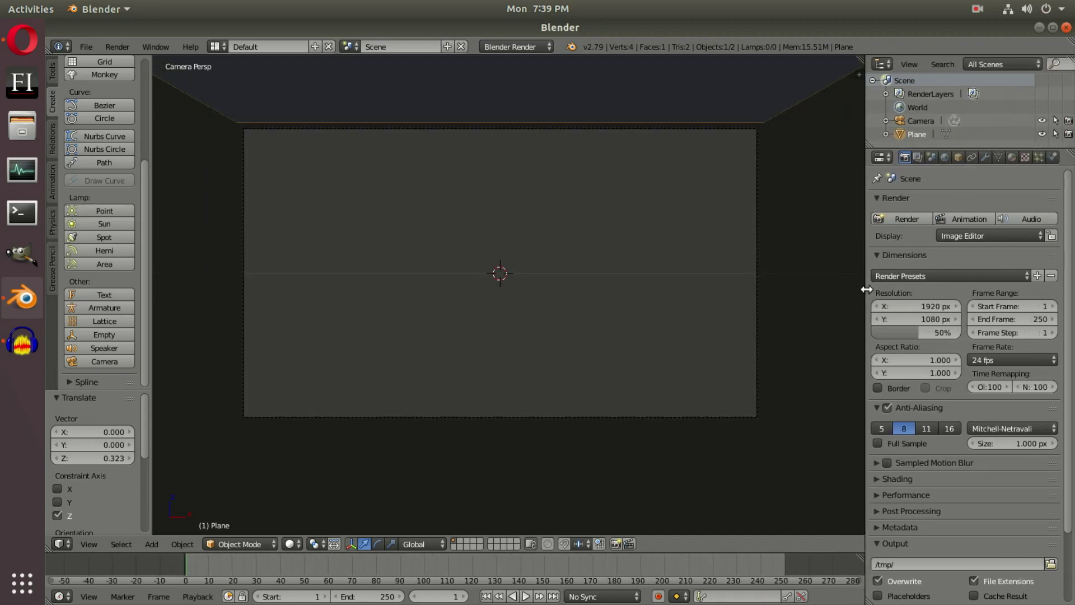
Add a particle system of 1000 particles to the plane.
left_click(1038, 157)
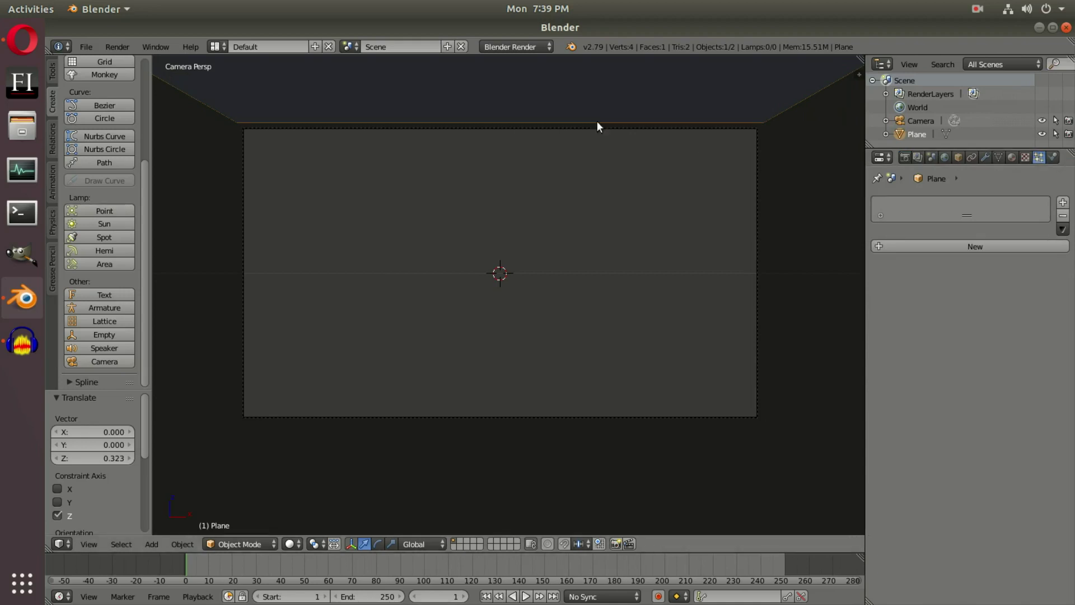
scroll(611, 193, "down", 3)
scroll(610, 187, "up", 2)
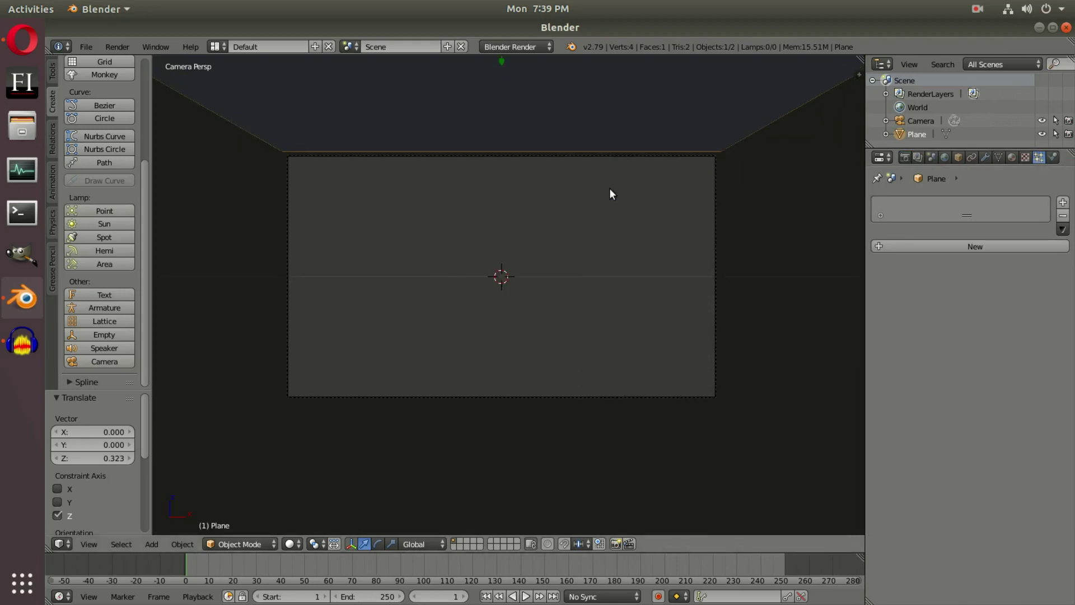
left_click(968, 247)
scroll(589, 311, "up", 1)
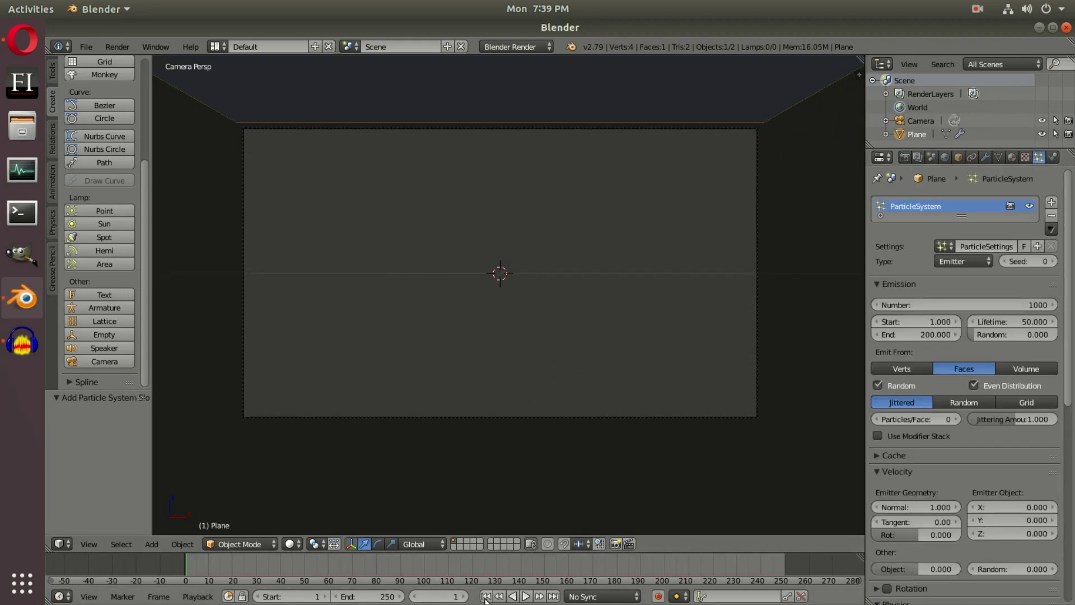
Play the animation to preview the falling particles, then return to frame 1.
left_click(526, 596)
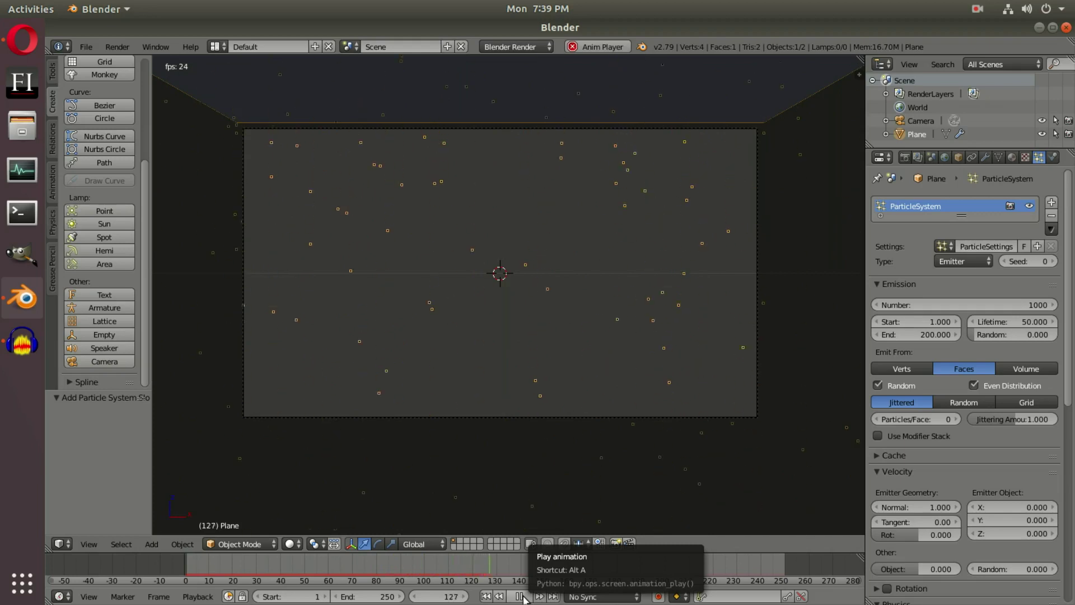
left_click(520, 596)
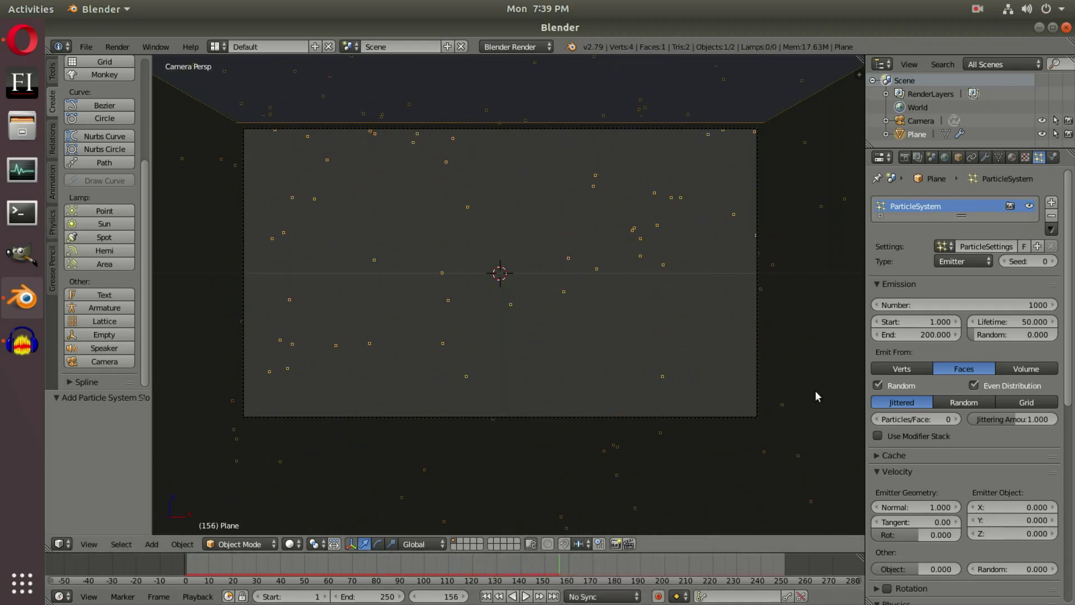
key("KP_0")
key("KP_0")
scroll(611, 324, "up", 1)
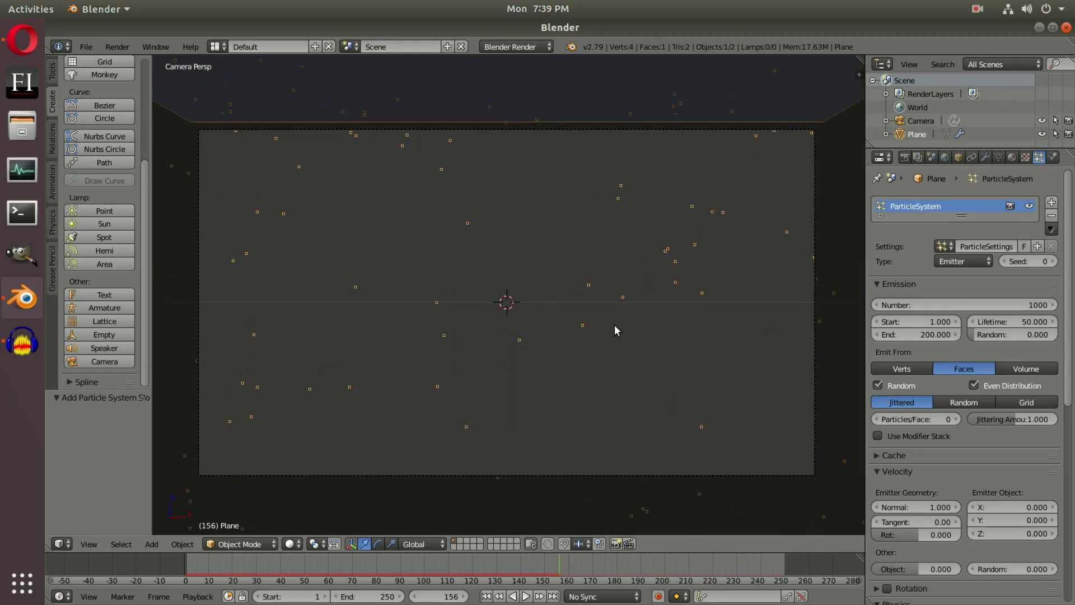
middle_click_drag(590, 335, 596, 334, "shift")
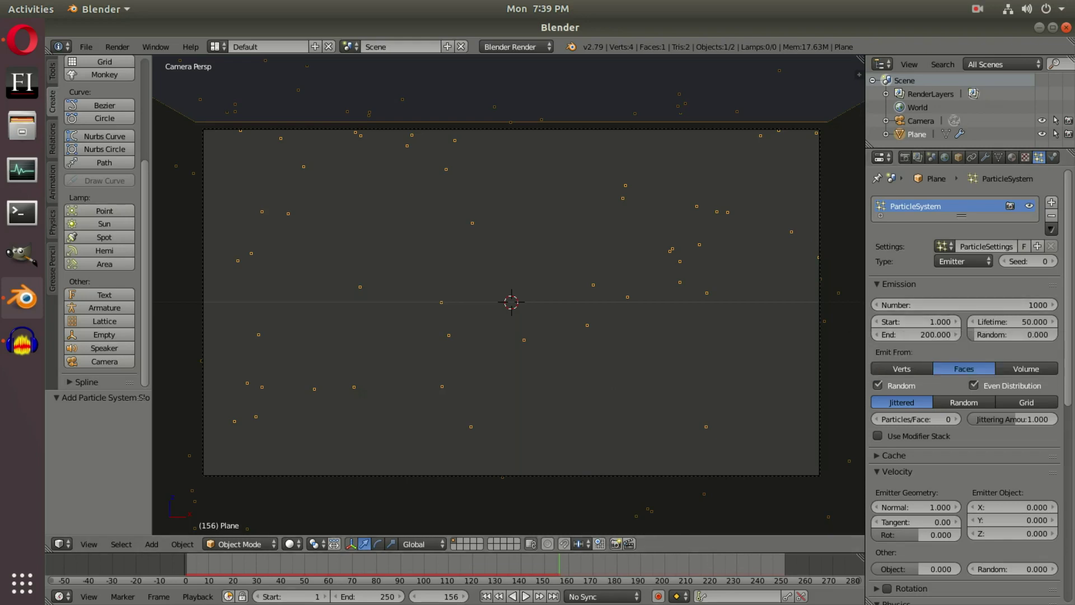
left_click(486, 596)
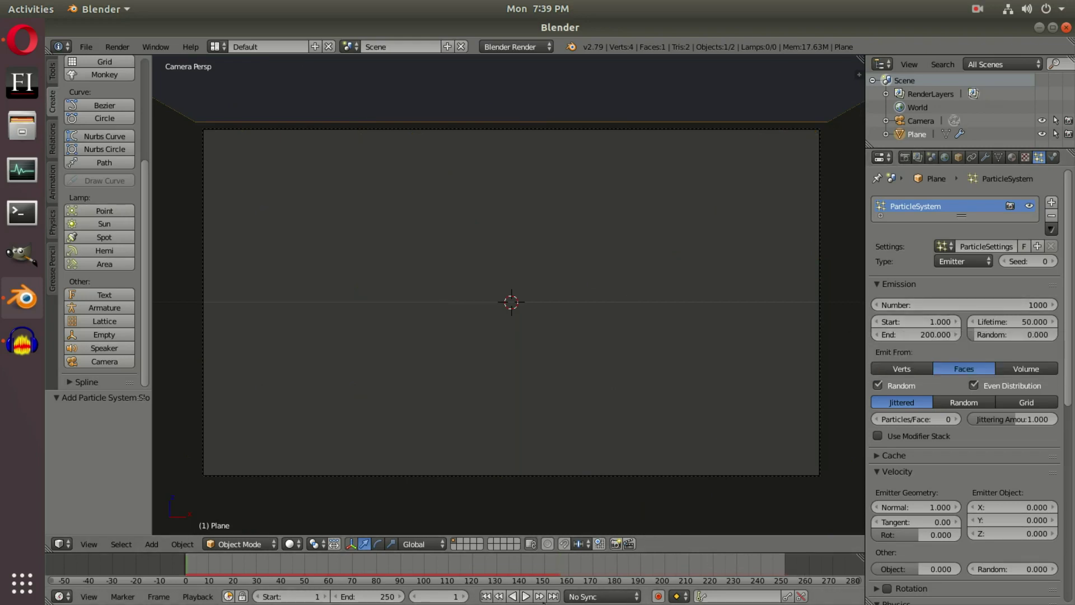
Toggle the timeline between seconds and frames, then scrub to around frame 94.
left_click(512, 597)
left_click(486, 595)
left_click(89, 597)
left_click(103, 579)
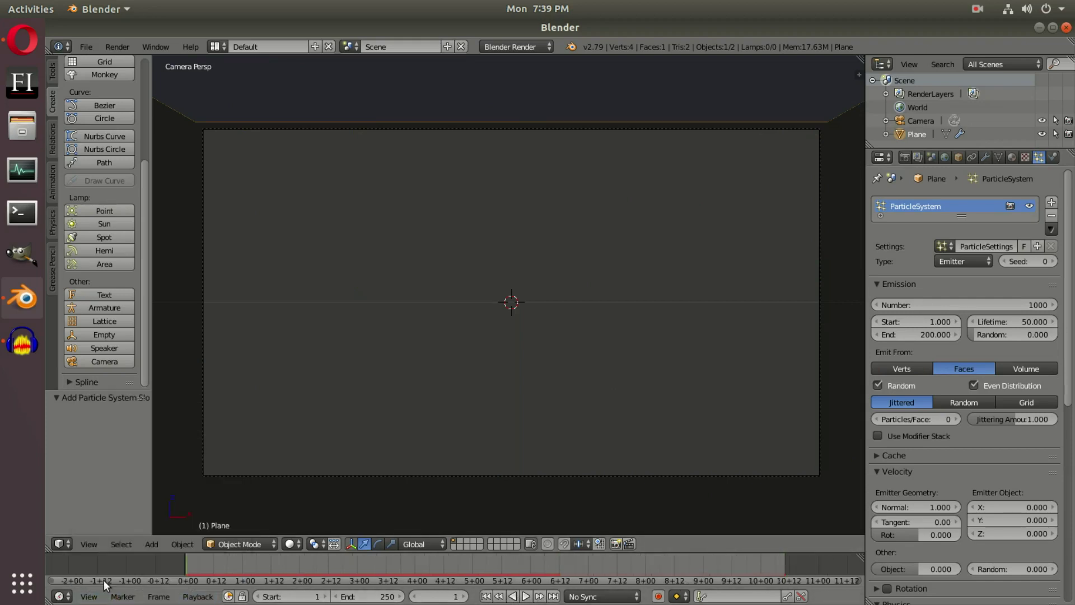
left_click(90, 596)
left_click(92, 583)
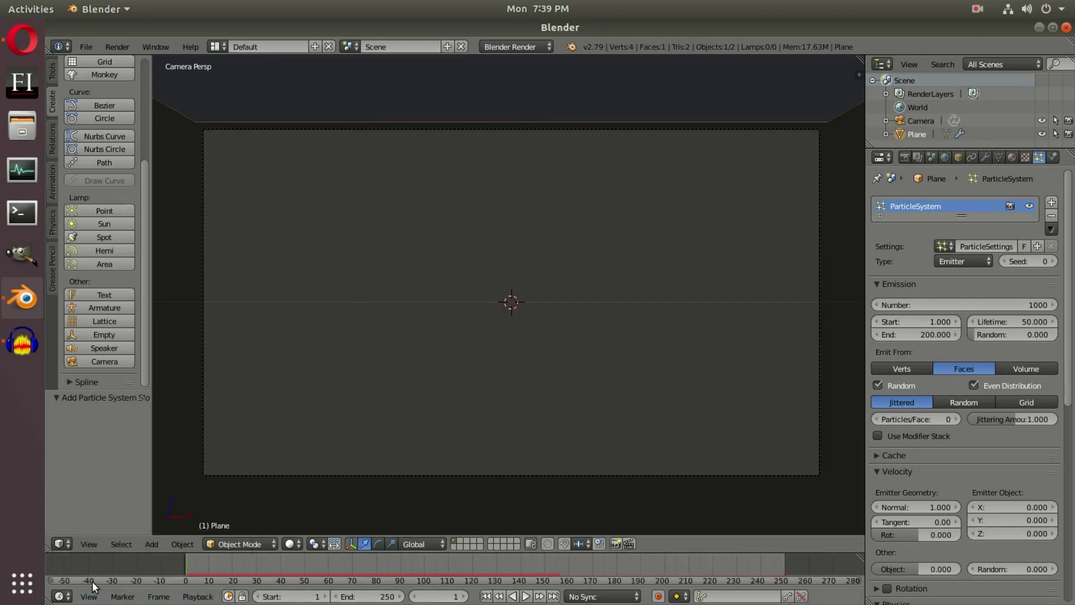
left_click_drag(336, 567, 432, 562)
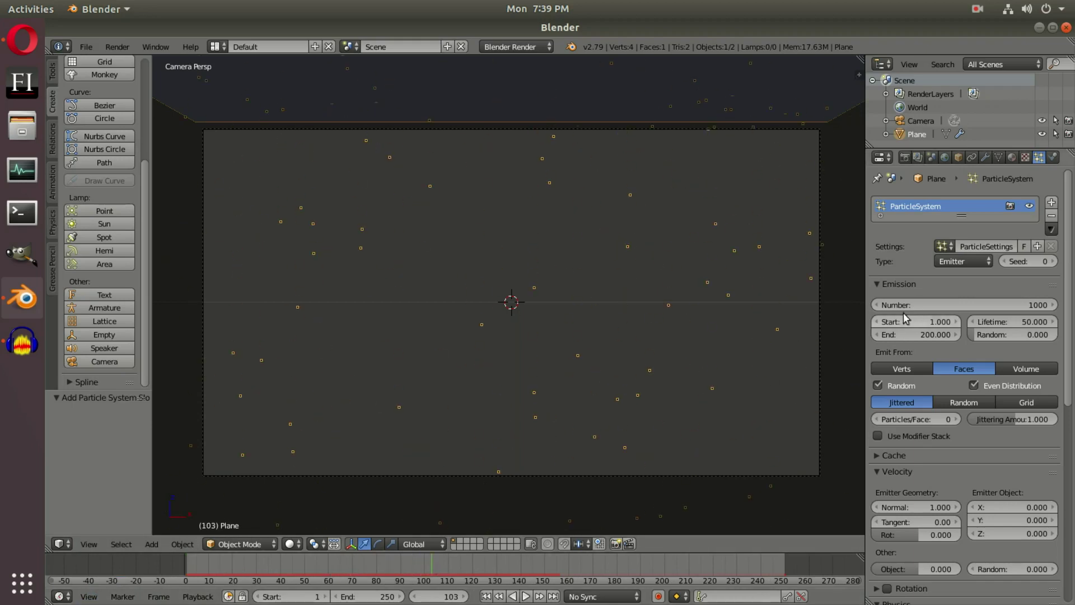
Set emission to 10000 particles ending at frame 100 and replay the animation.
left_click(919, 305)
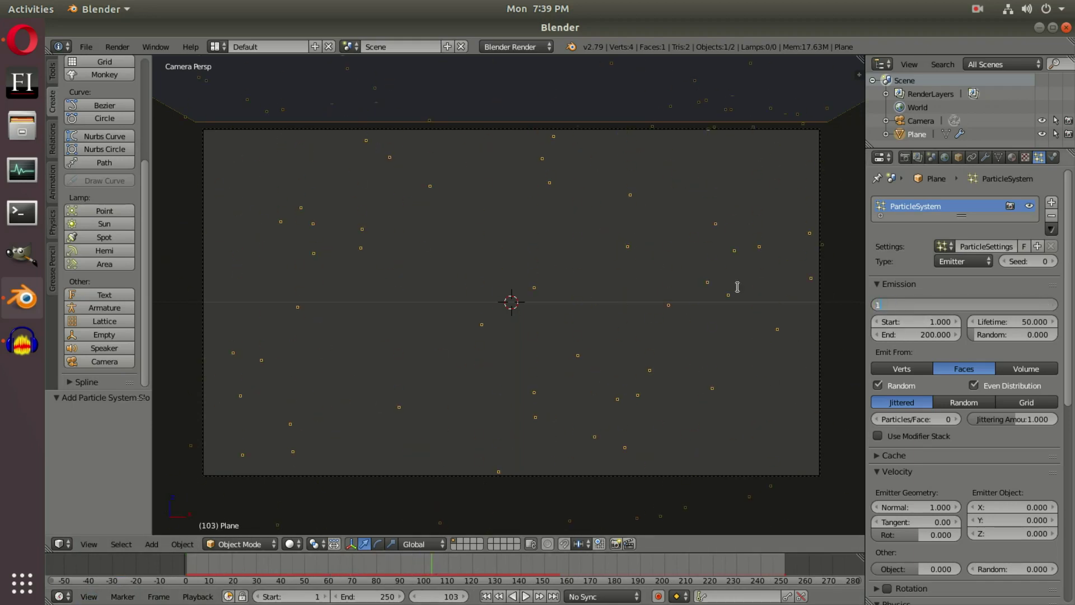
key("Return")
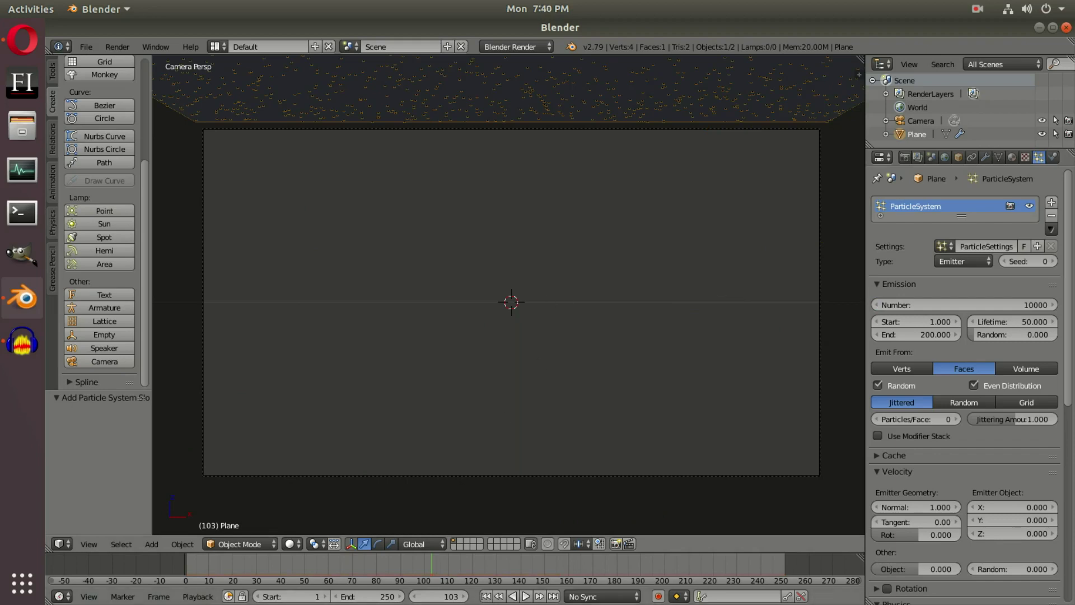
left_click(899, 335)
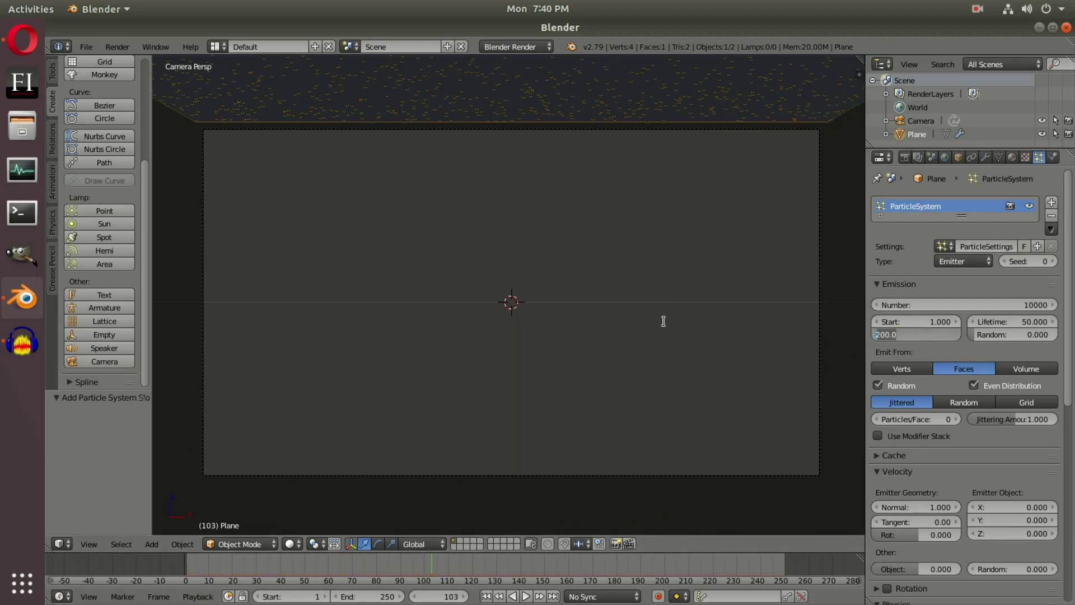
key("Return")
left_click(485, 596)
left_click(526, 596)
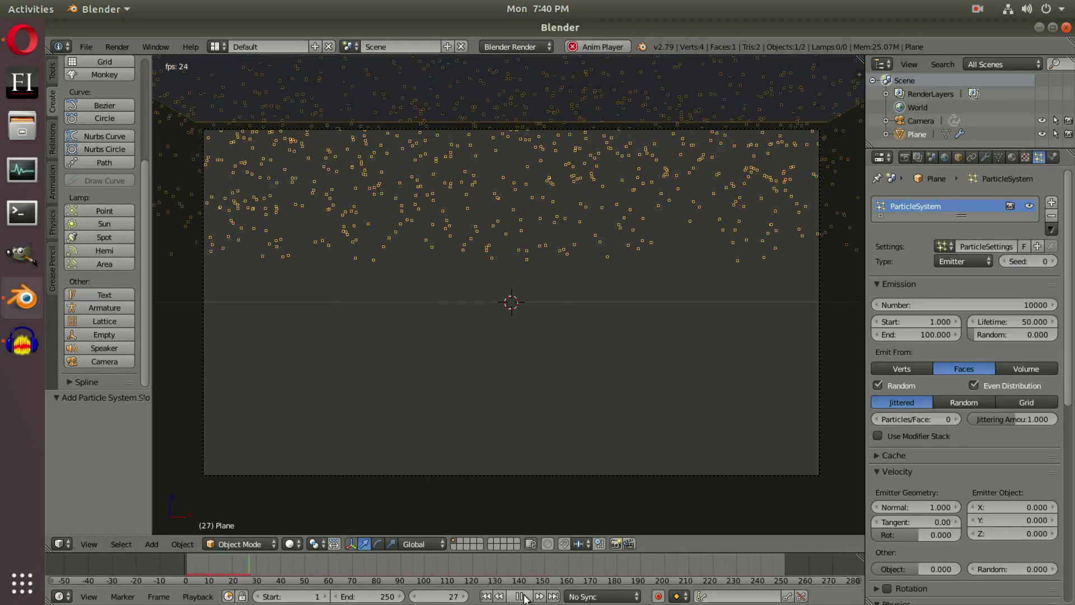
key("alt+a")
middle_click_drag(547, 445, 423, 379)
Inspect the falling particles through the camera and from above.
key("KP_0")
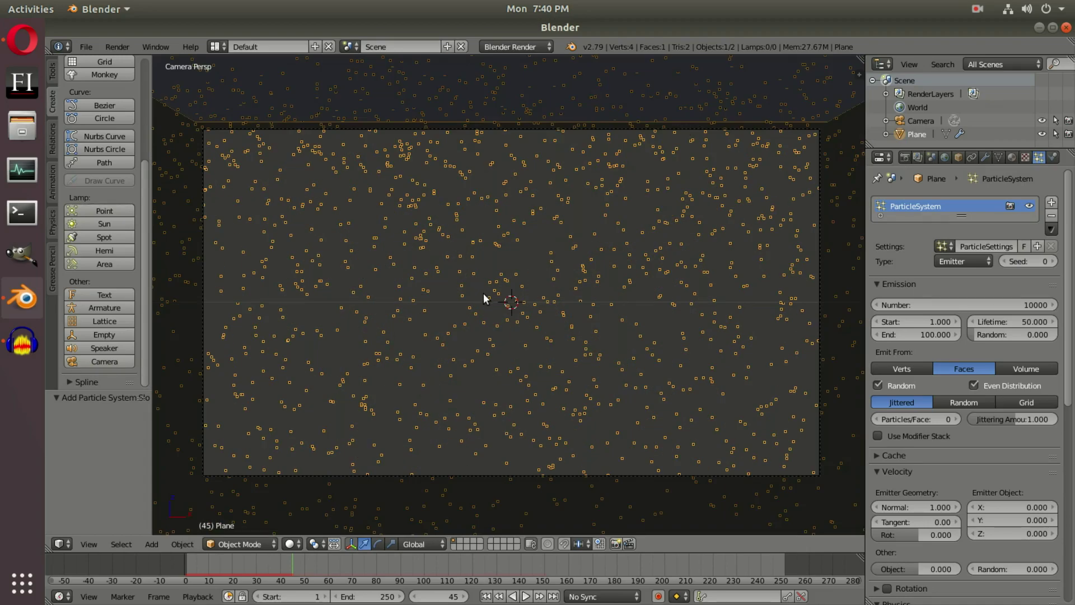
middle_click_drag(498, 317, 496, 367)
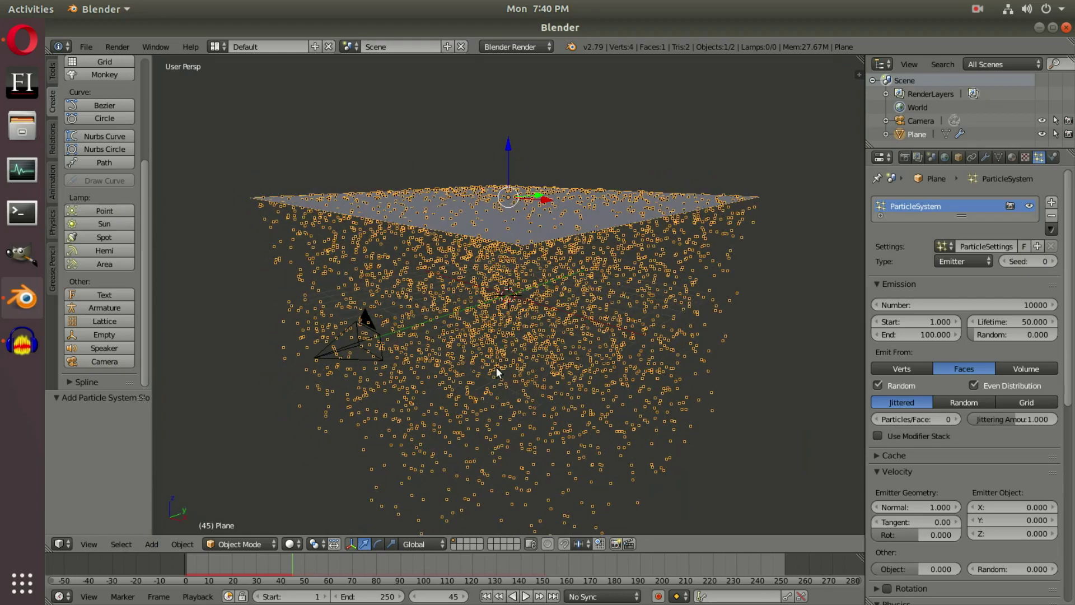
key("KP_0")
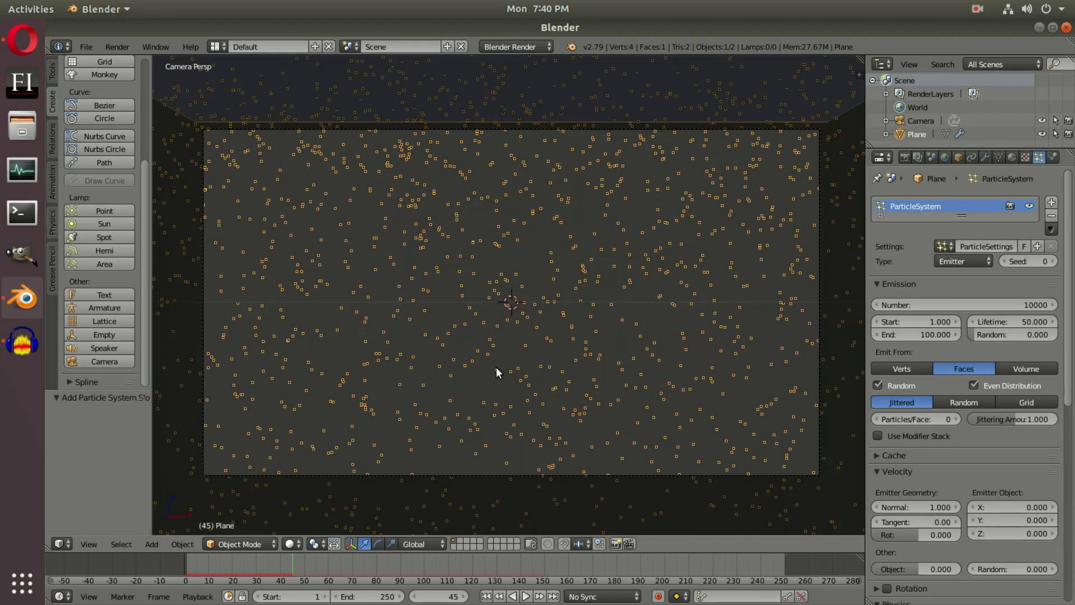
middle_click_drag(496, 367, 429, 402)
scroll(495, 357, "down", 10)
Stretch the plane along Y into a long strip and replay the animation from frame 1.
key("s")
key("x")
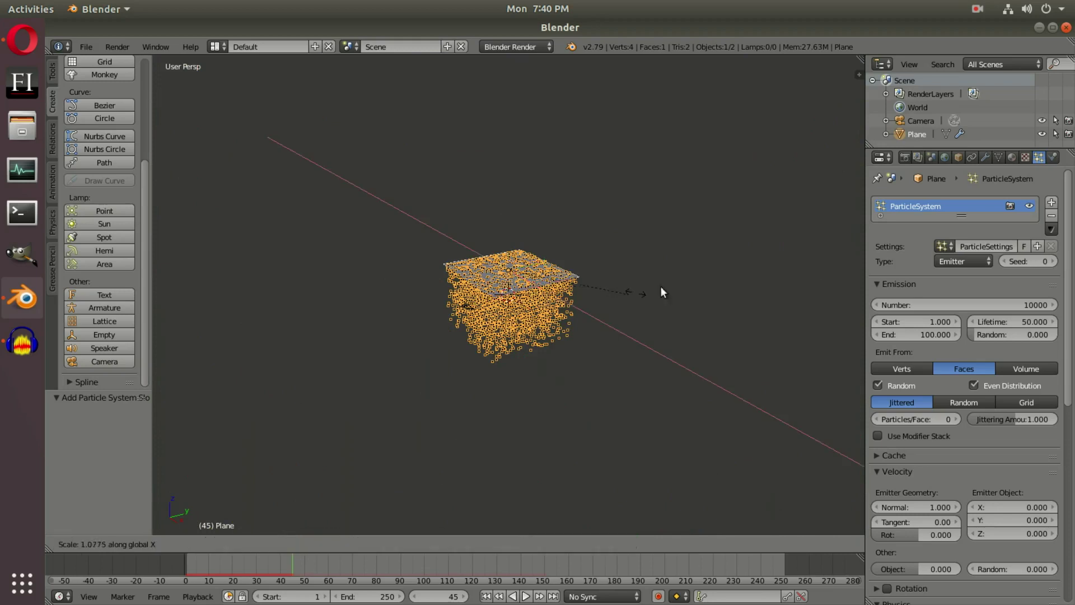
key("y")
left_click(526, 288)
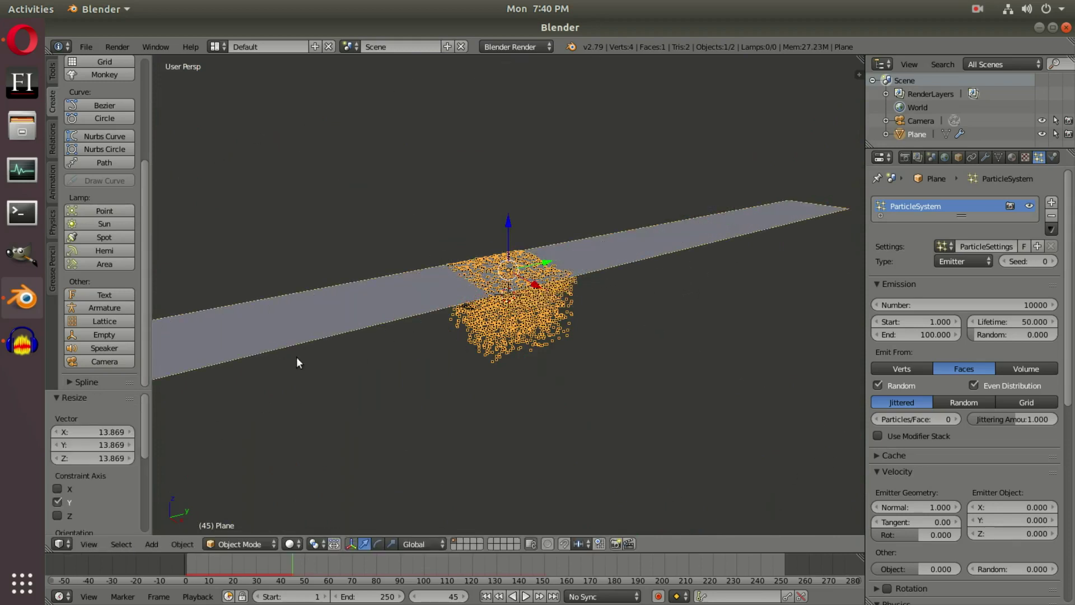
left_click(485, 597)
left_click(526, 596)
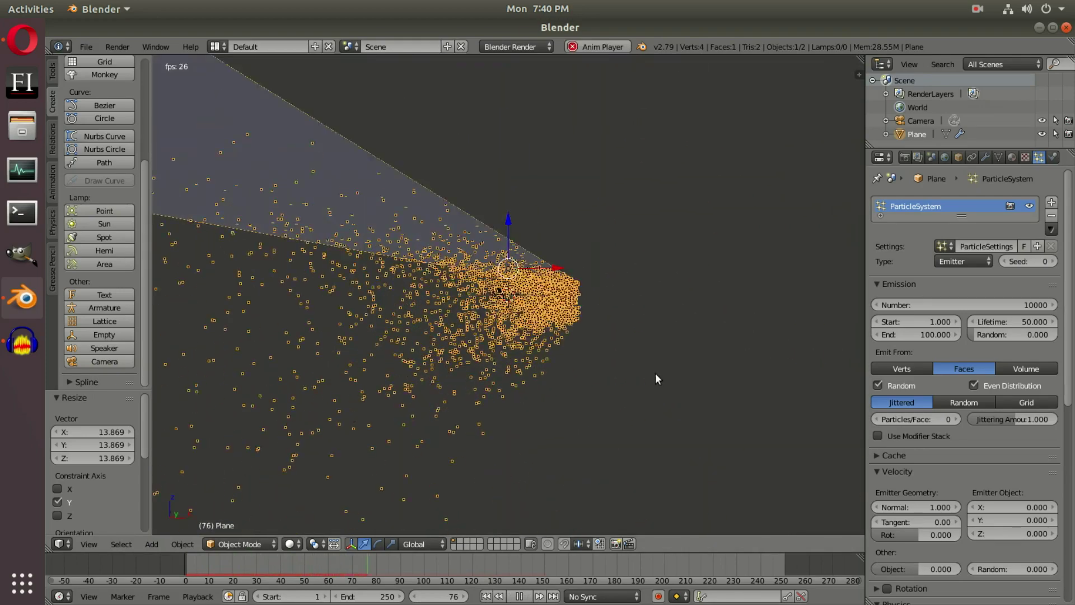
middle_click_drag(655, 373, 582, 402)
key("shift+Left")
Stop playback at frame 92 and view the particles through the camera.
middle_click_drag(686, 307, 539, 315)
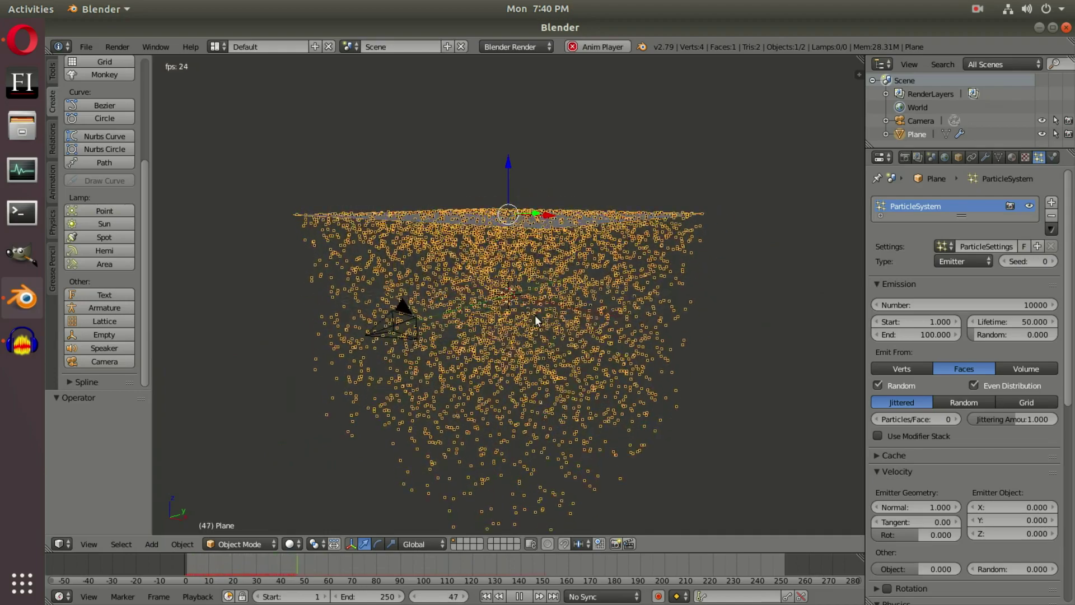
key("KP_7")
key("alt+a")
key("KP_0")
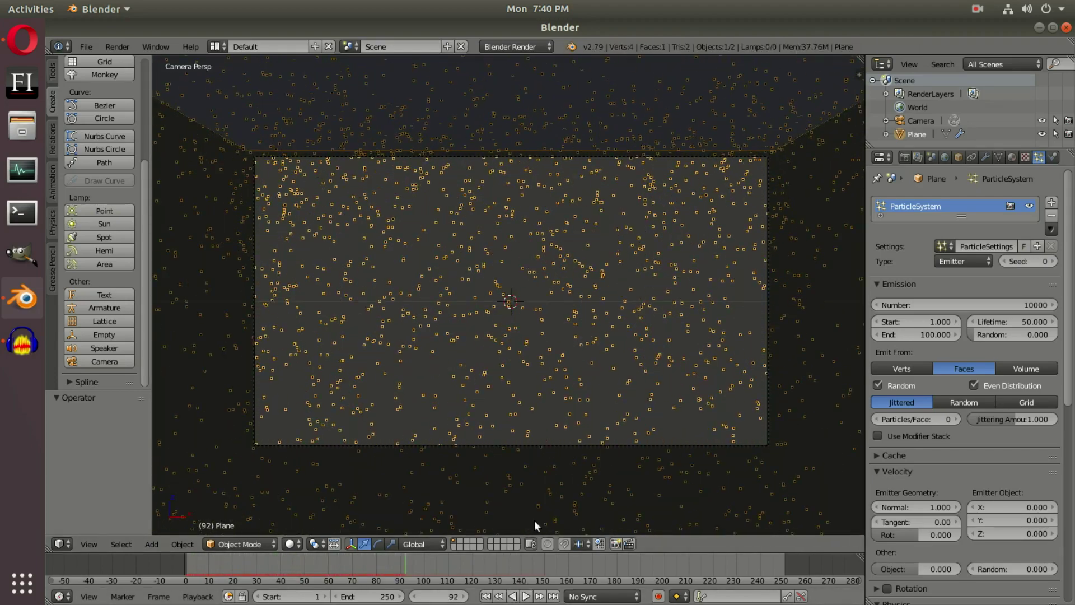
key("Home")
scroll(637, 344, "down", 2)
scroll(637, 344, "up", 1)
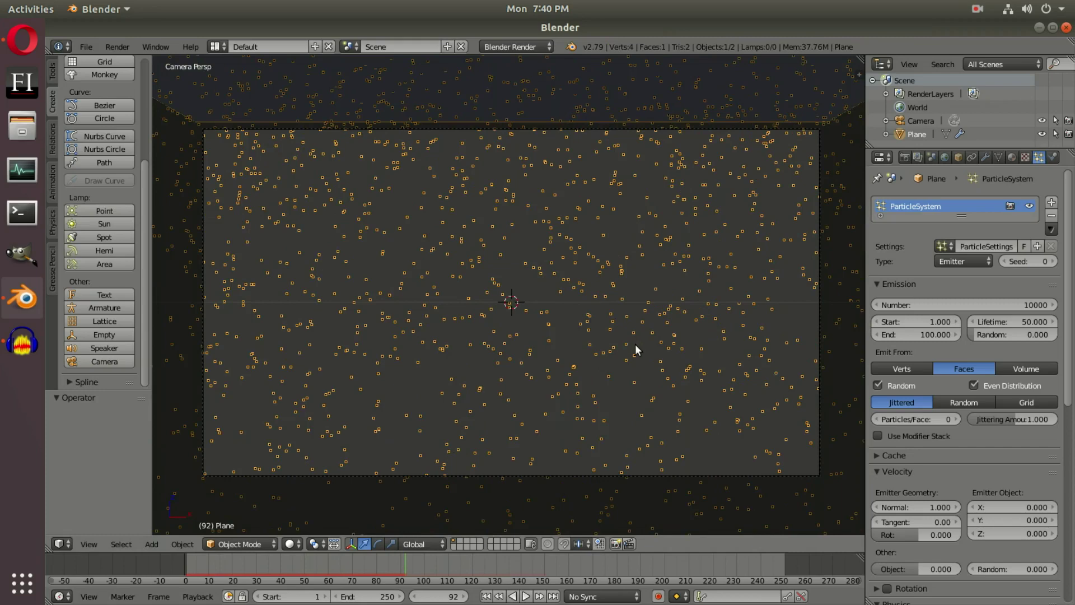
middle_click_drag(544, 260, 590, 310)
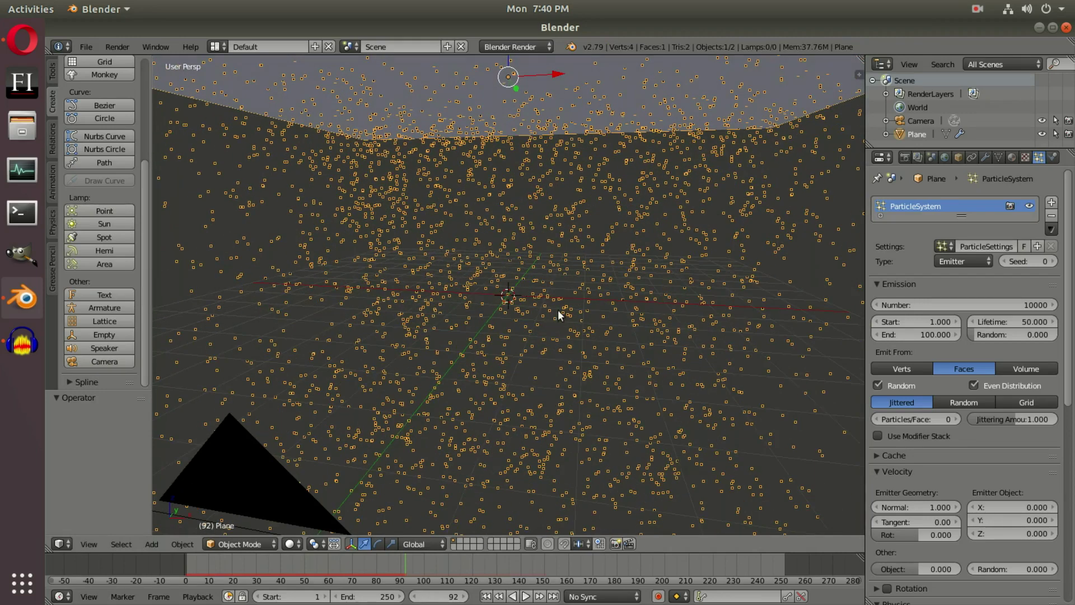
key("shift+a")
scroll(109, 107, "up", 5)
Add an icosphere at the origin.
left_click(104, 151)
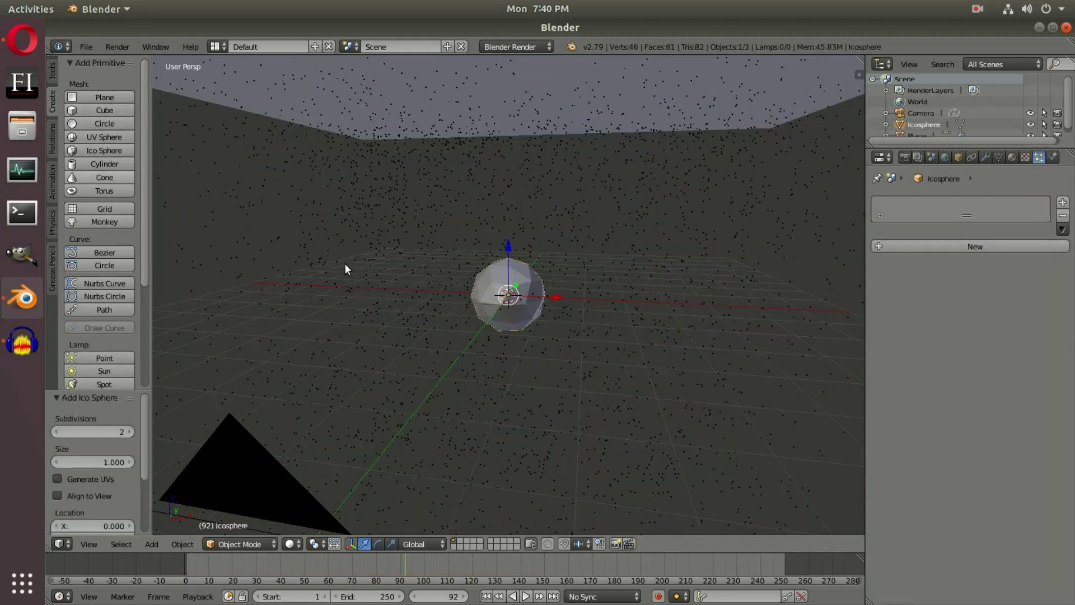
scroll(345, 263, "up", 3)
middle_click_drag(515, 317, 618, 292)
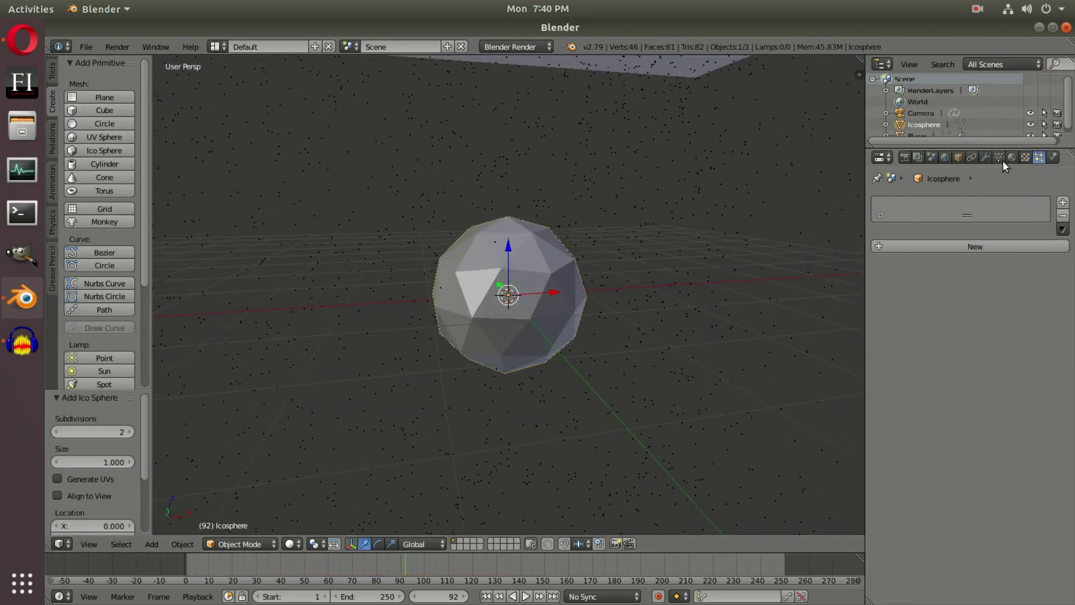
Give the icosphere a Subdivision Surface modifier with viewport level 2.
left_click(985, 158)
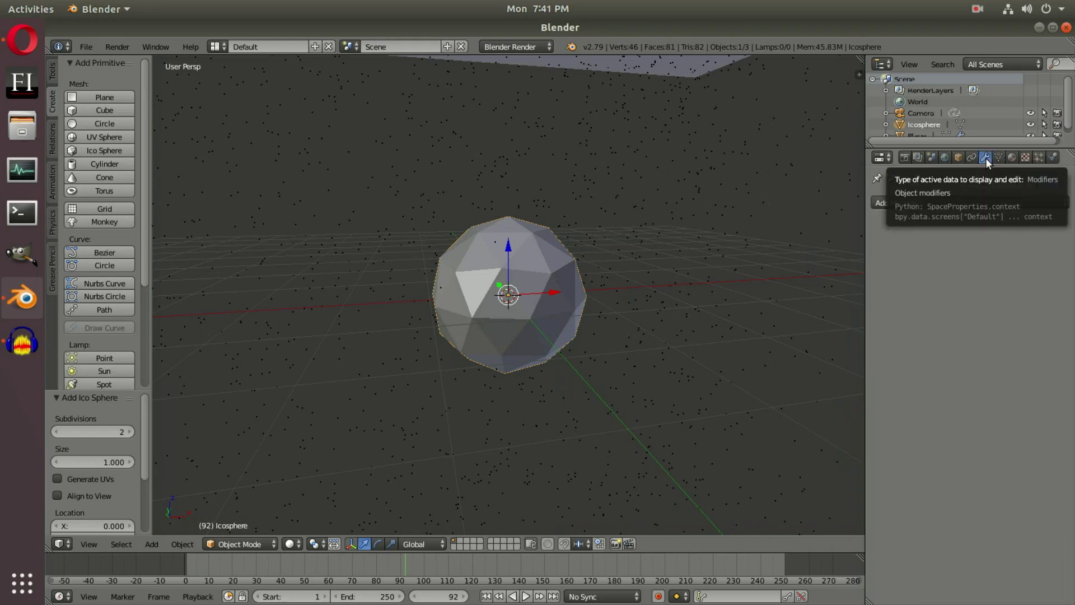
left_click(952, 200)
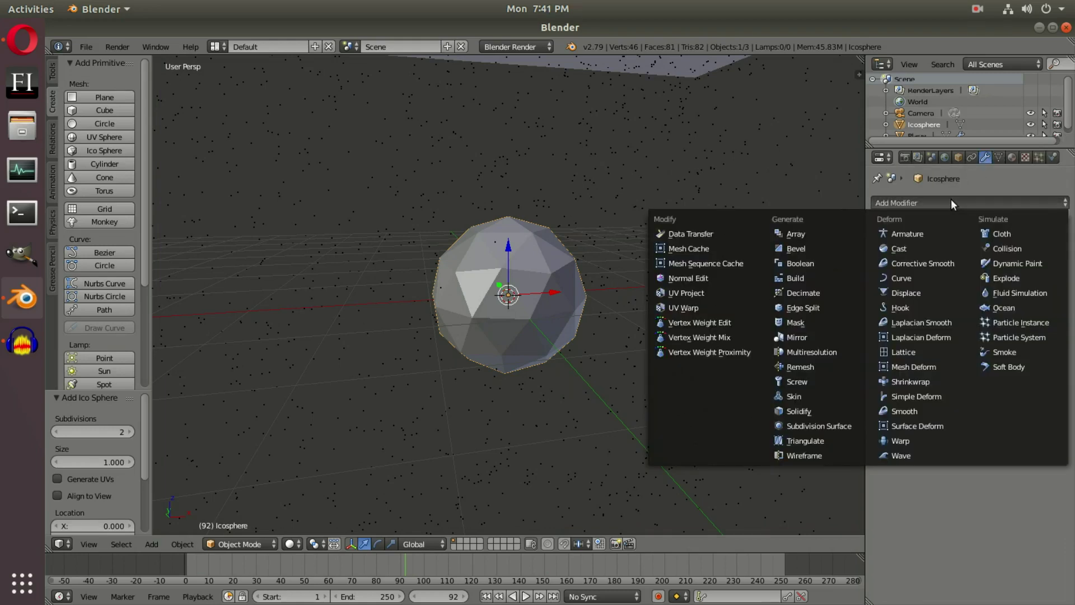
left_click(843, 425)
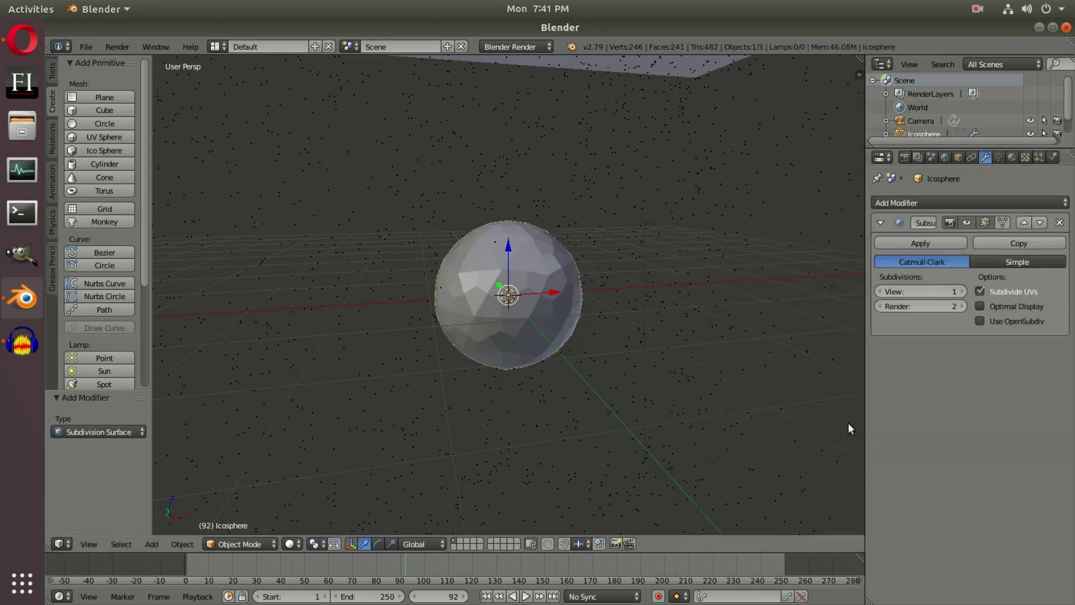
left_click(962, 292)
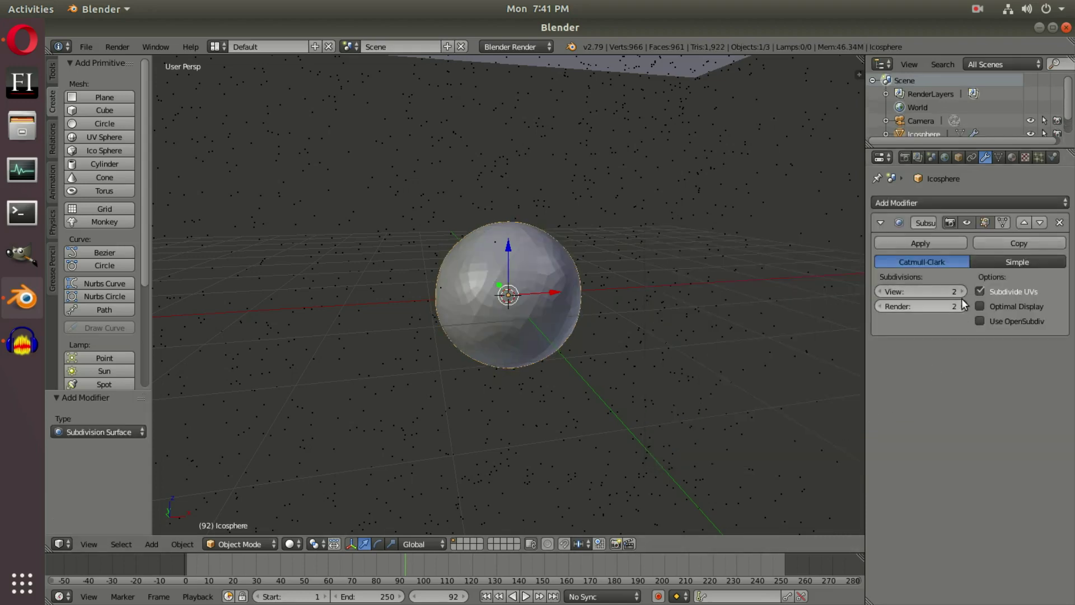
scroll(413, 324, "up", 2)
middle_click_drag(526, 305, 509, 305)
left_click(52, 69)
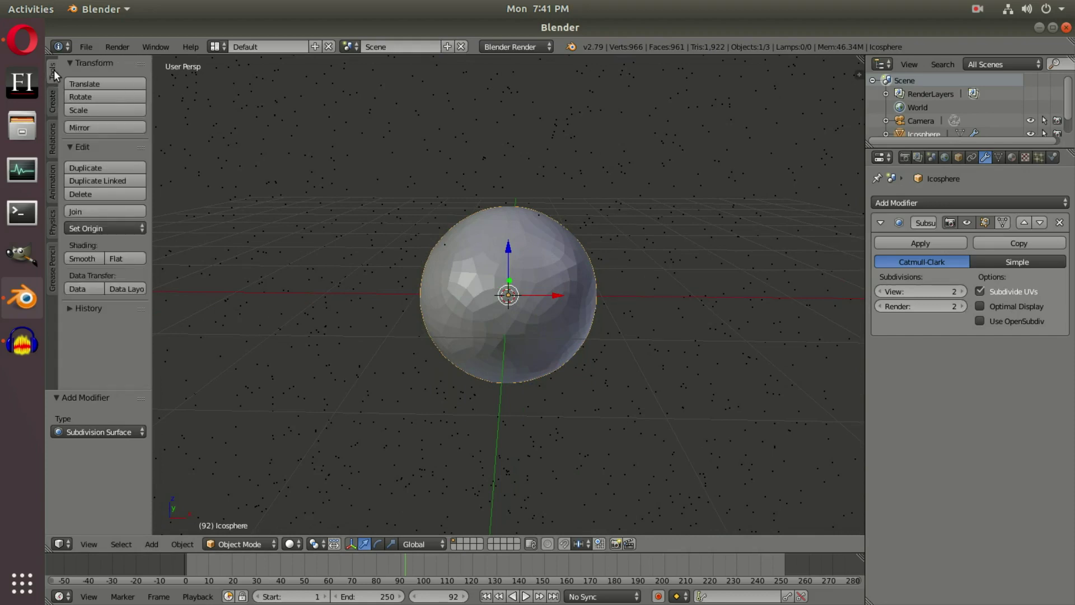
Shade the icosphere smooth.
left_click(78, 262)
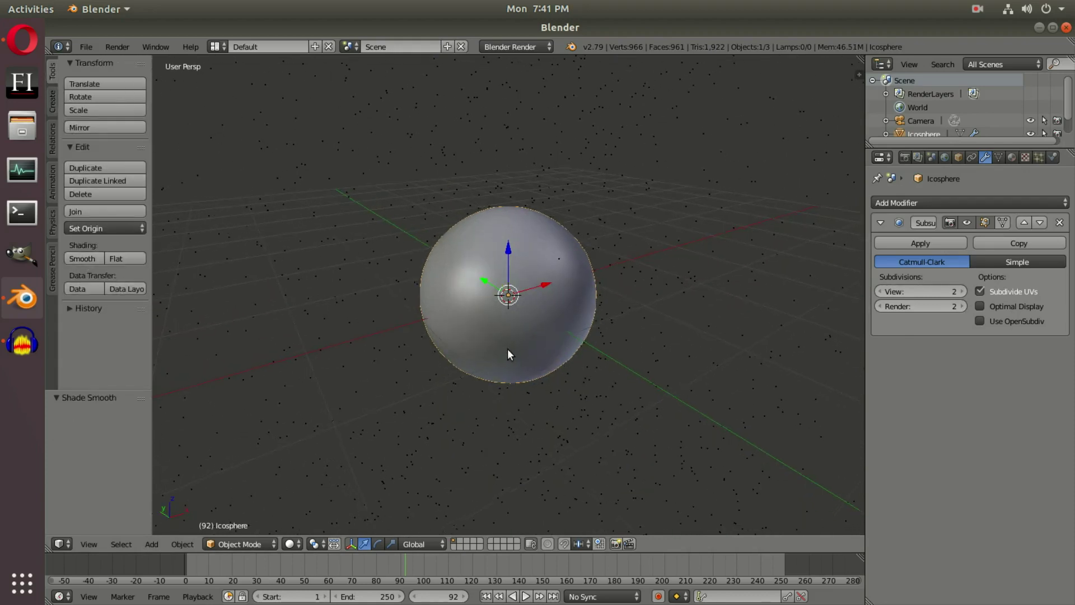
scroll(541, 268, "up", 3)
middle_click_drag(541, 269, 504, 280)
scroll(504, 276, "down", 2)
scroll(512, 297, "up", 4)
Try higher subdivision levels, then set both view and render levels back to 2.
left_click(961, 291)
left_click(961, 307)
left_click(961, 292)
left_click(881, 292)
left_click(880, 292)
left_click(881, 306)
scroll(522, 253, "down", 5)
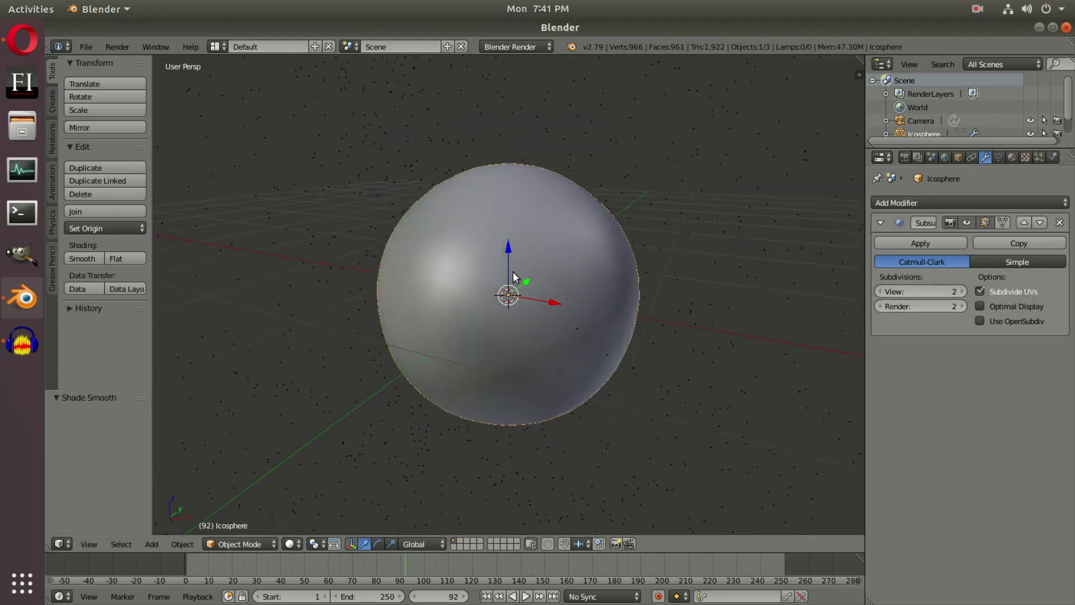
middle_click_drag(536, 275, 532, 312)
scroll(534, 312, "up", 3)
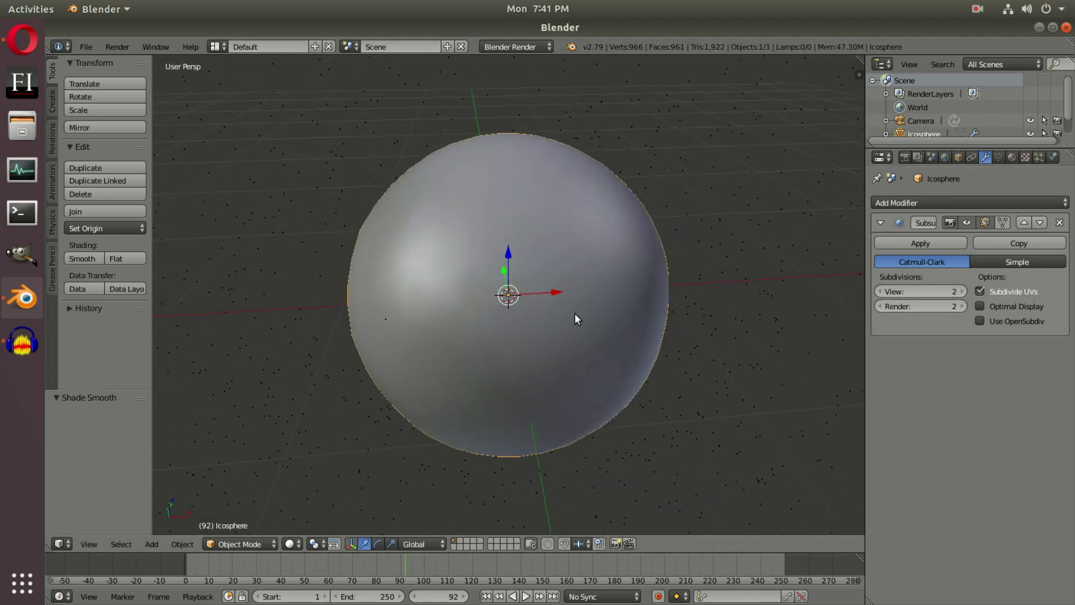
scroll(574, 313, "down", 3)
Move the icosphere to another layer and show layer 3 with the plane.
key("m")
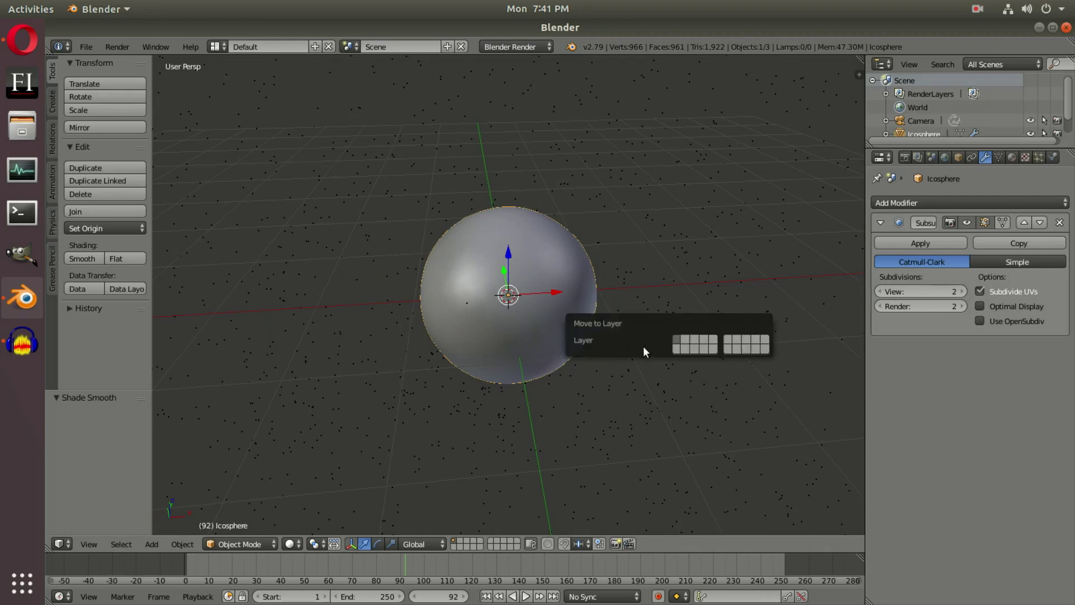
left_click(687, 341)
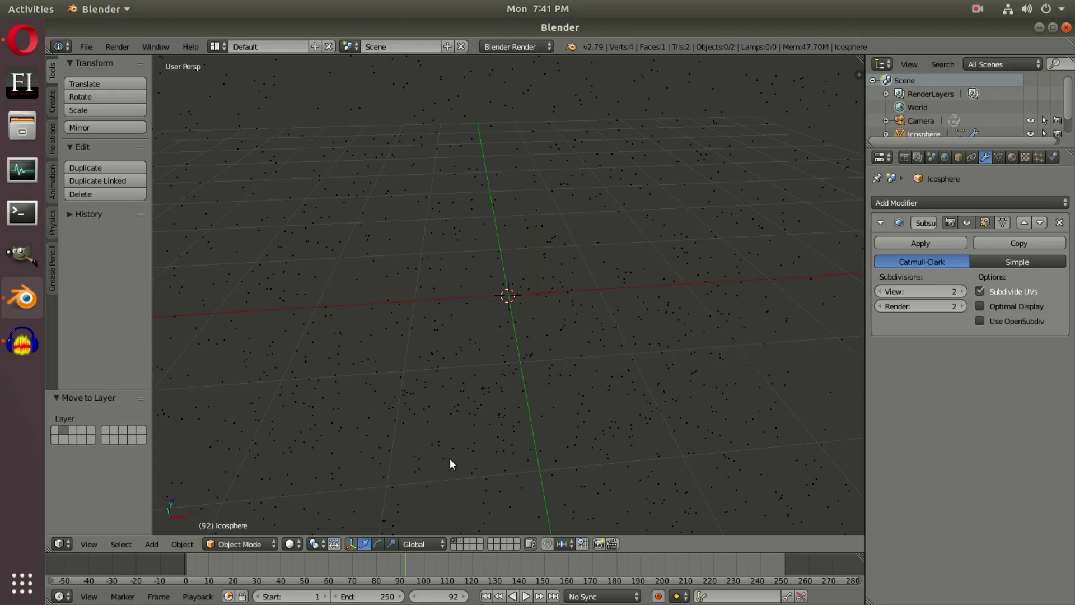
key("3")
scroll(535, 426, "down", 5)
Set the plane's particles to render as Icosphere object copies, then show the Icosphere's layer.
right_click(577, 403)
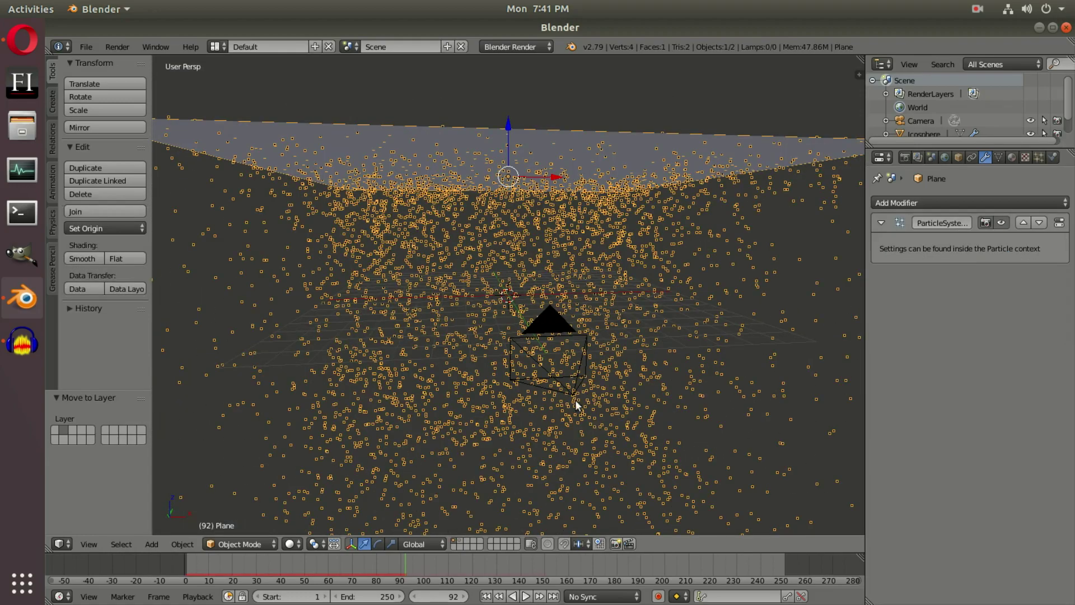
key("KP_0")
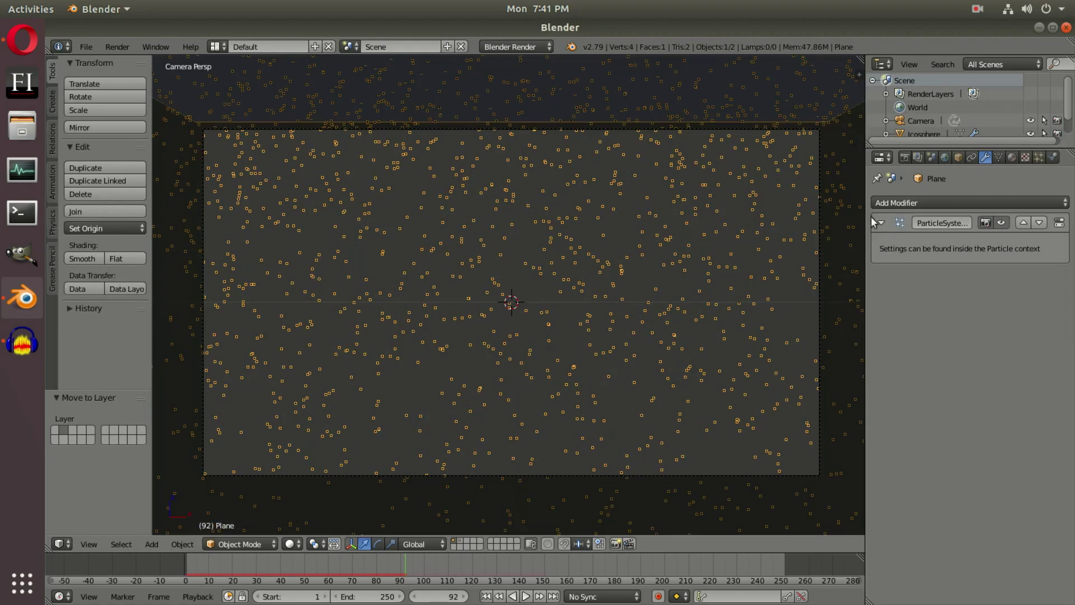
left_click(1037, 156)
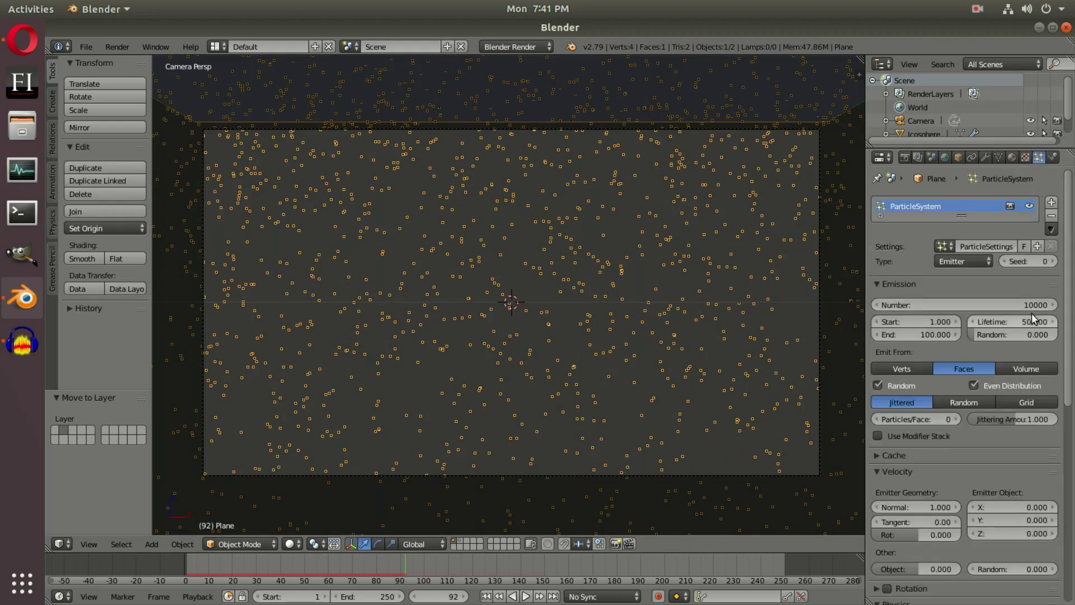
scroll(1031, 308, "down", 12)
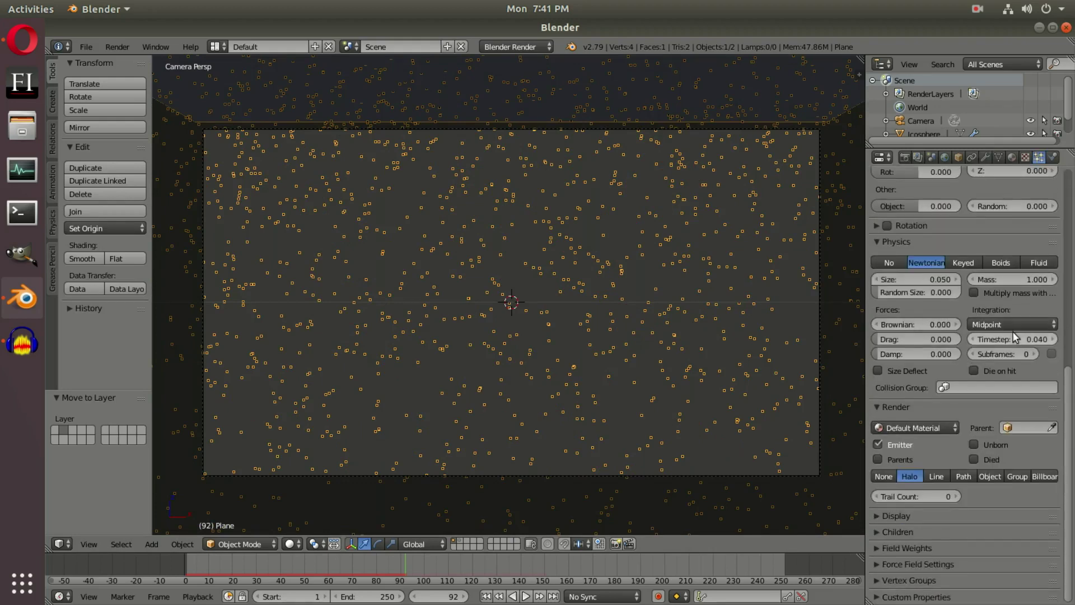
left_click(989, 476)
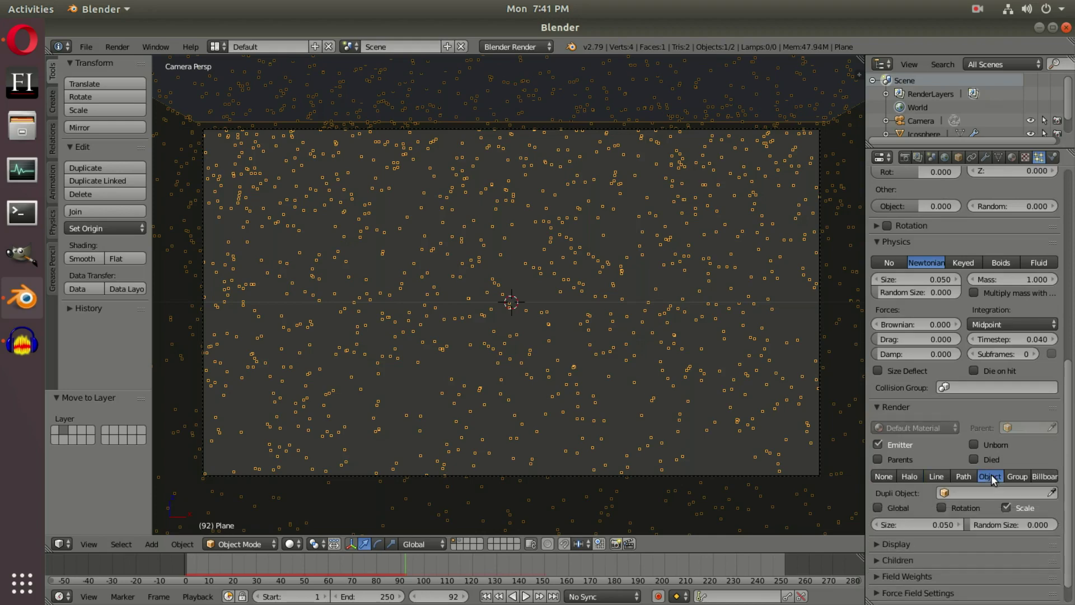
left_click(1006, 494)
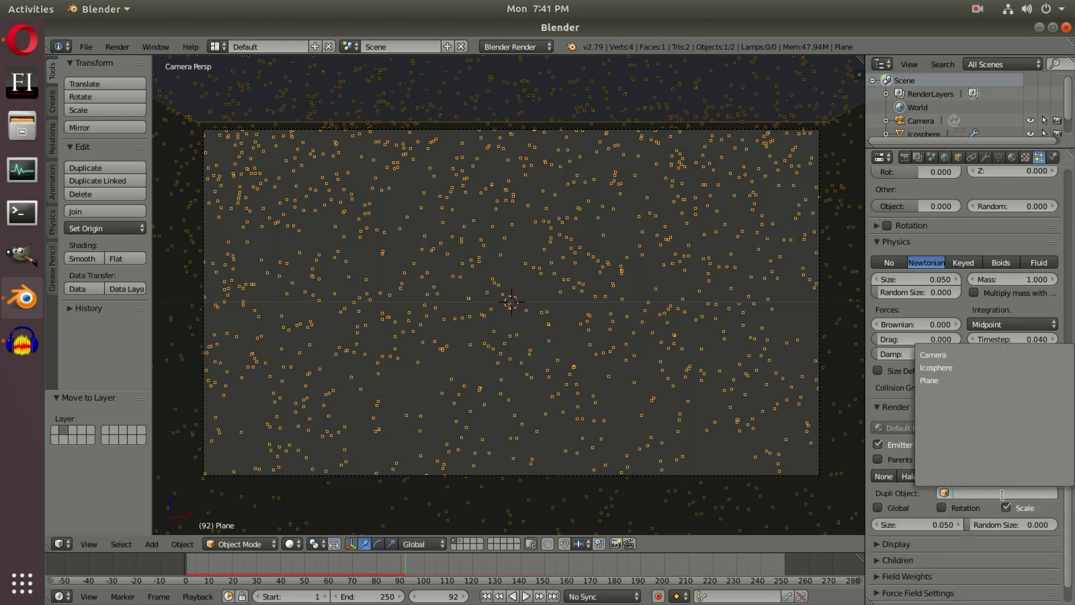
left_click(958, 367)
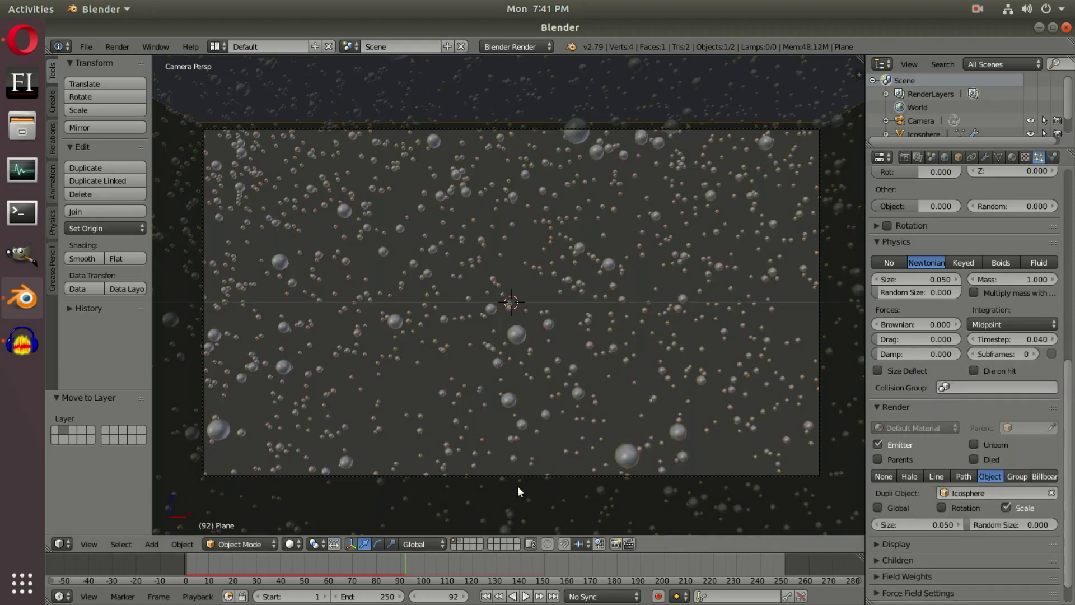
left_click(459, 541)
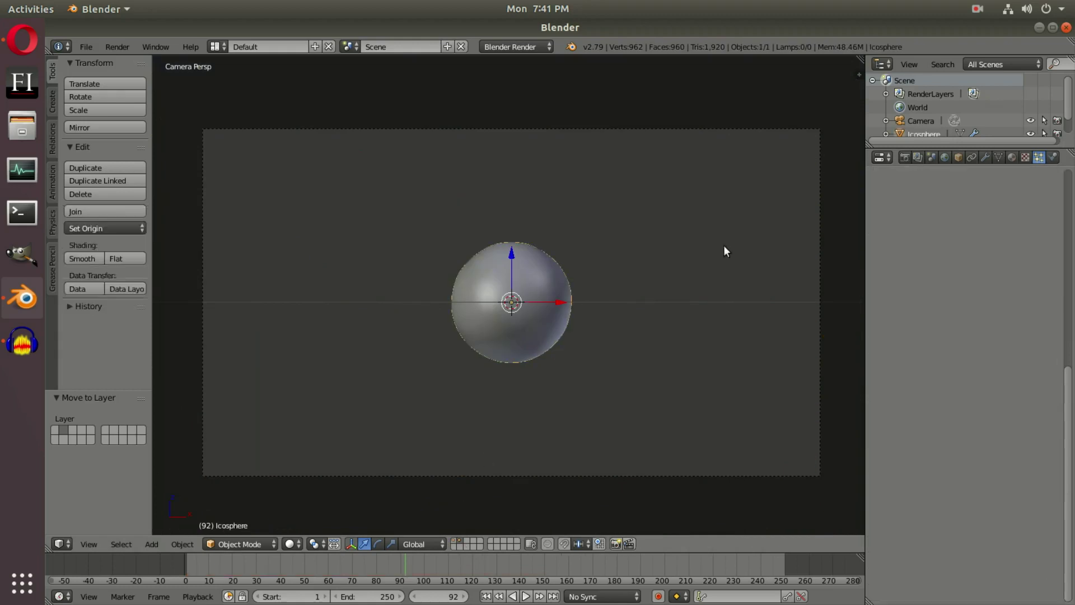
Rename the Icosphere object to 'star'.
left_click(963, 157)
left_click(962, 202)
type("star")
key("Return")
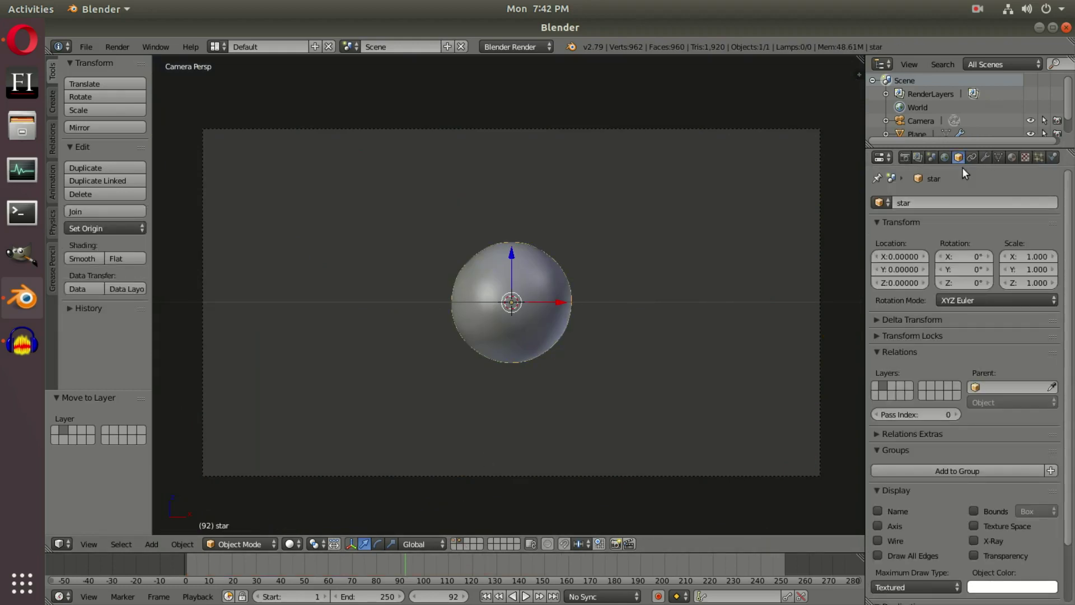
Return to the plane's layer, select the Plane and zoom in through the camera.
scroll(535, 109, "down", 5)
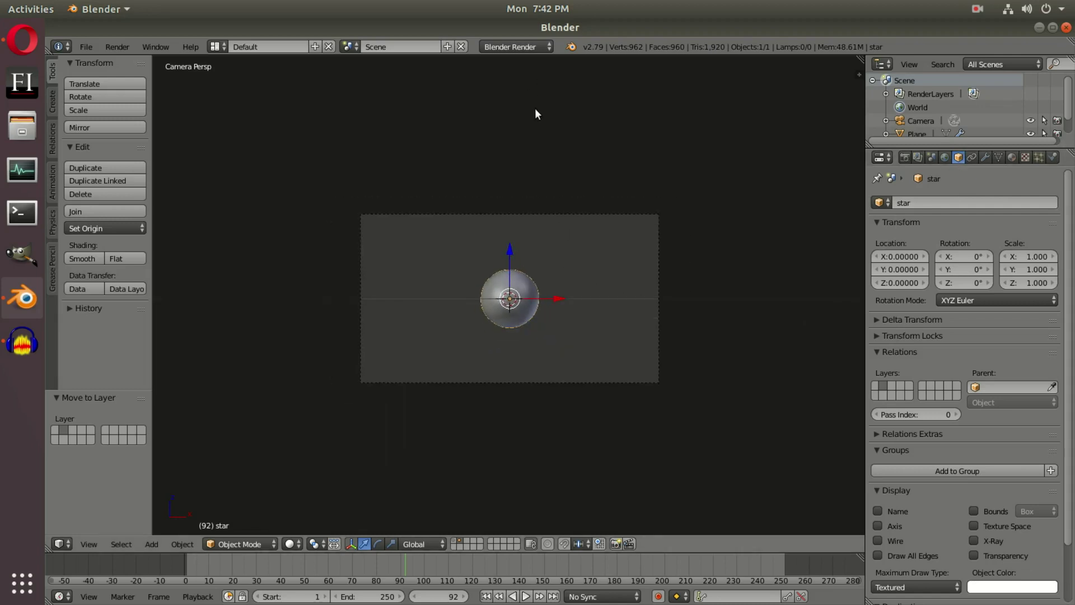
middle_click_drag(535, 109, 505, 244)
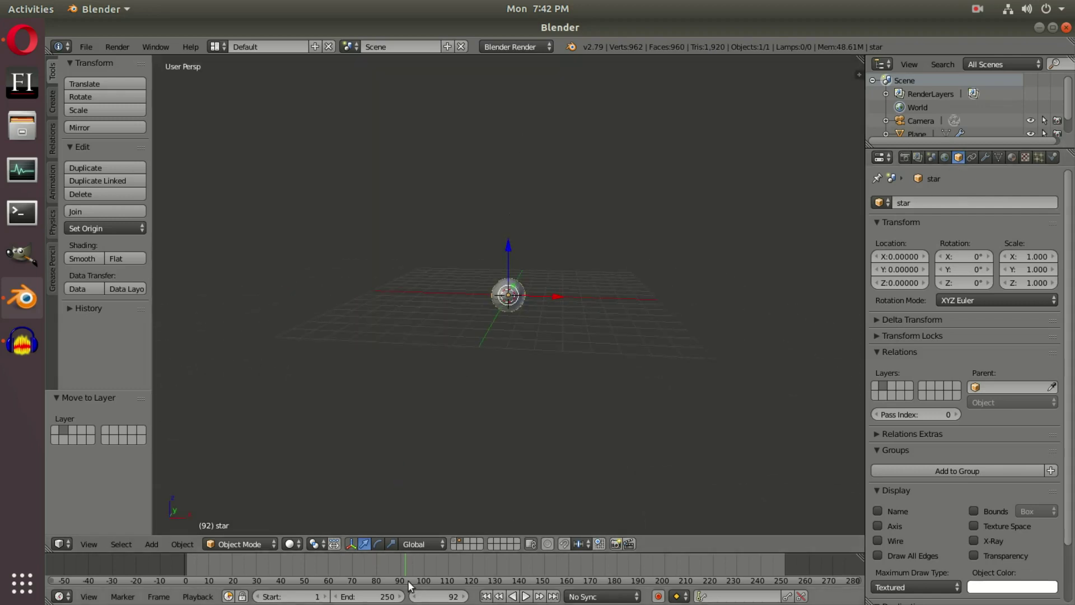
left_click(457, 542)
right_click(540, 191)
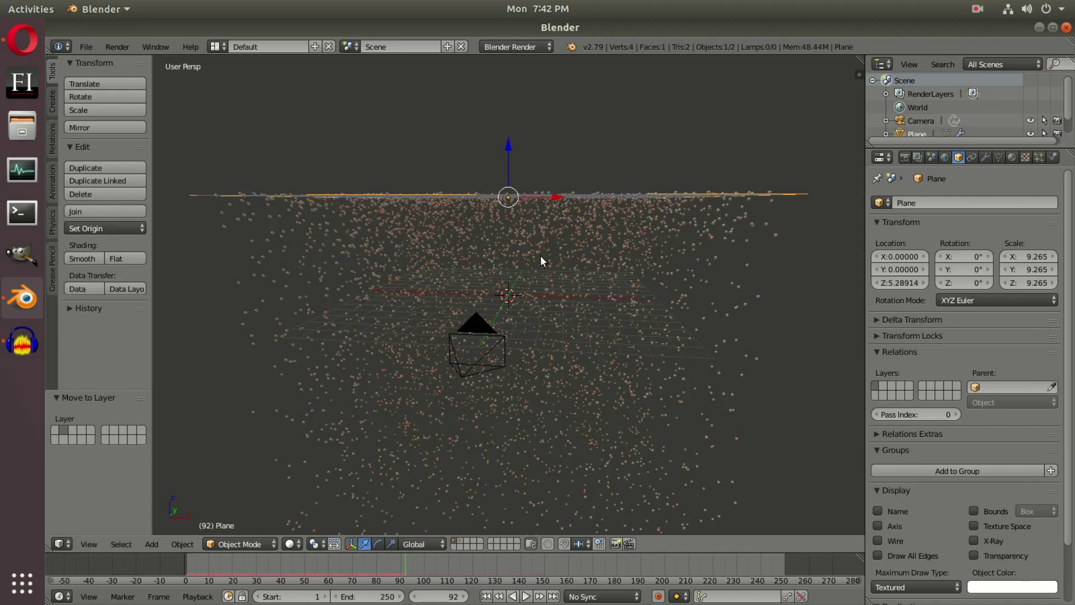
key("KP_0")
scroll(559, 254, "up", 4)
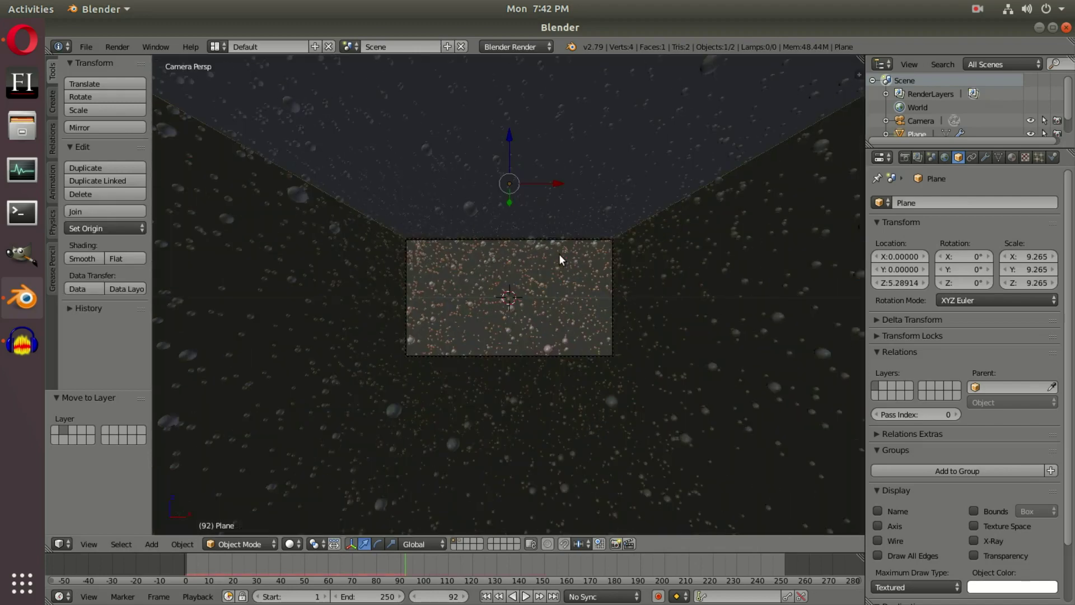
scroll(559, 254, "up", 3)
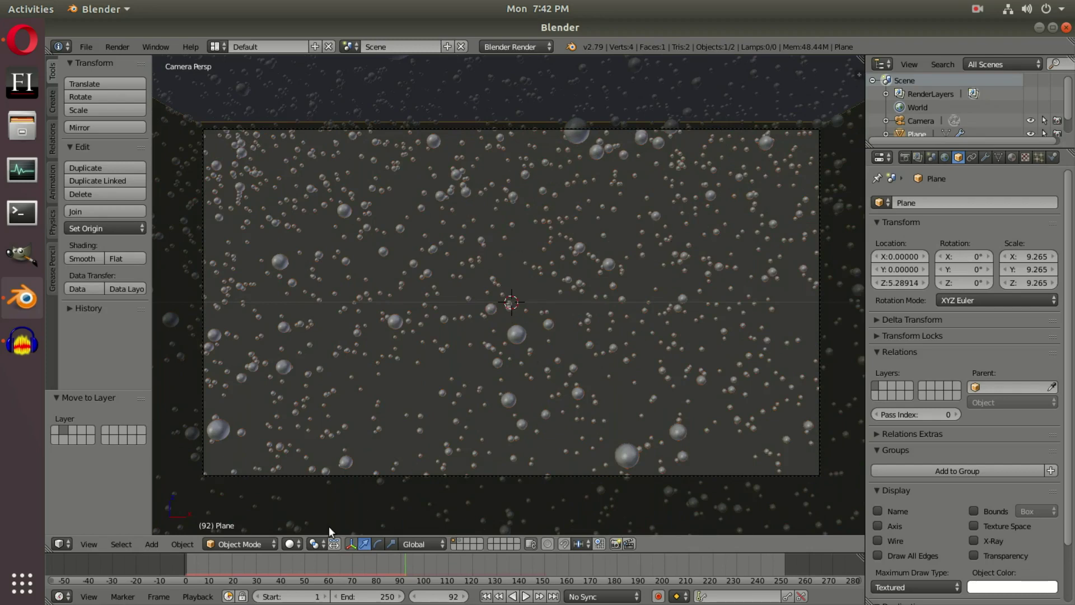
Switch the render engine to Cycles and return the viewport to solid shading.
left_click(292, 544)
left_click(330, 448)
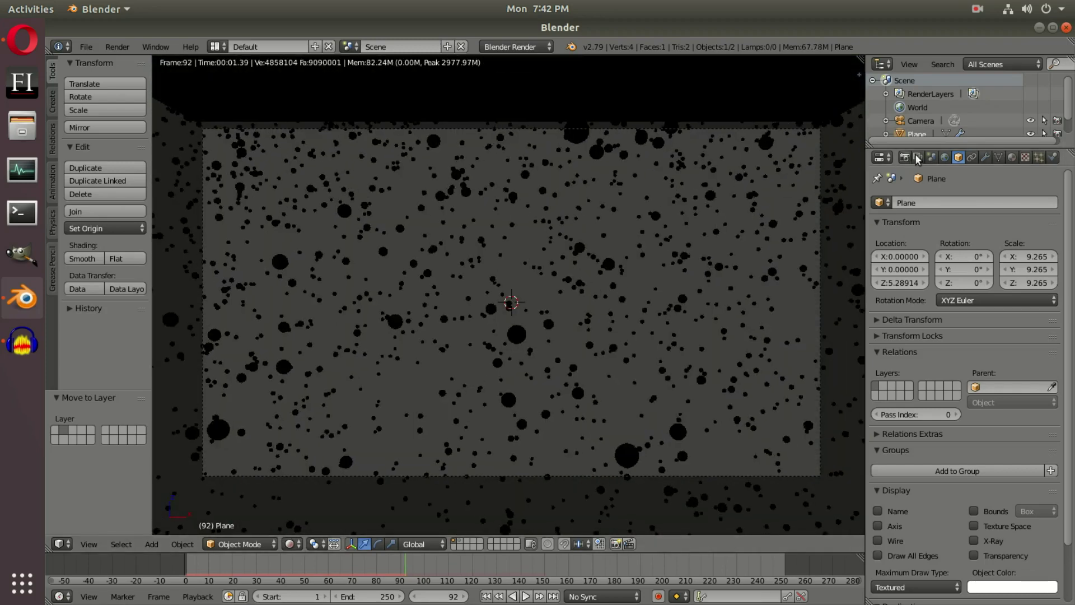
left_click(533, 51)
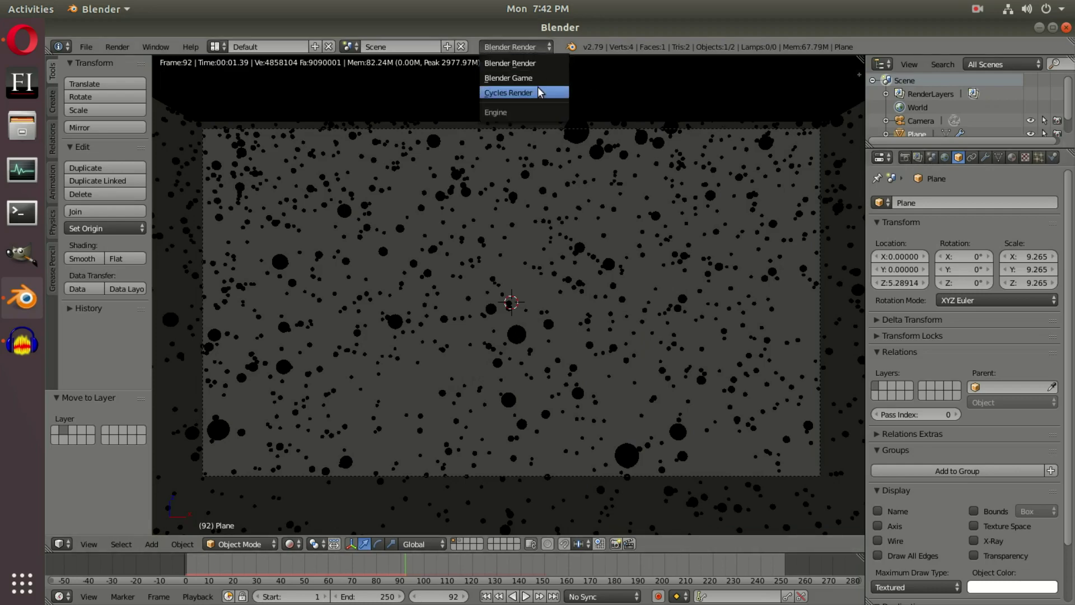
left_click(539, 89)
left_click(291, 543)
left_click(309, 498)
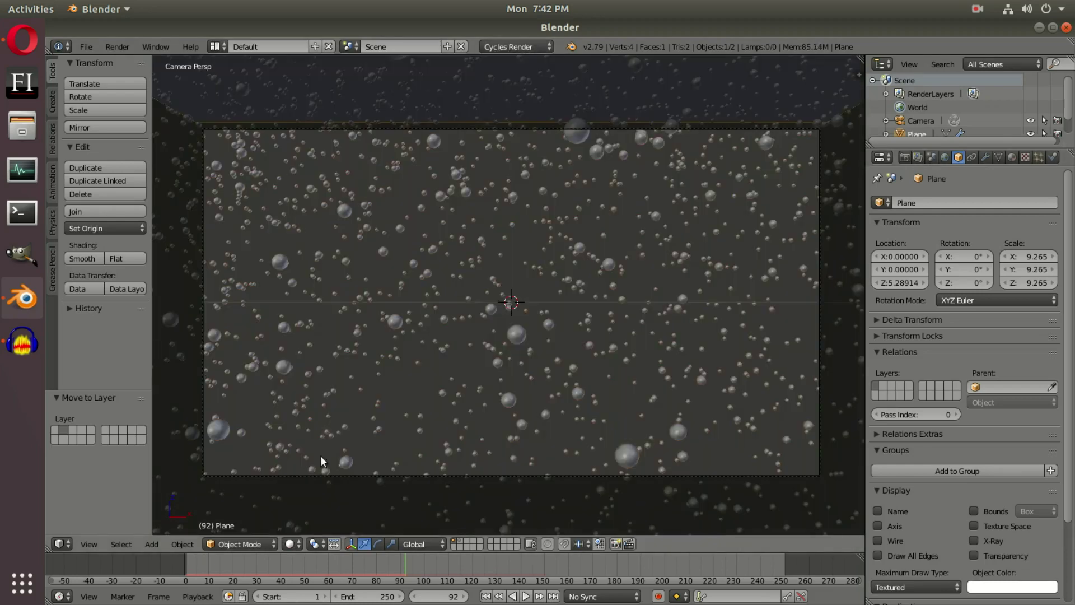
Enable world nodes and set the world background colour to black (RGB 0, 0, 0).
left_click(943, 158)
left_click(990, 276)
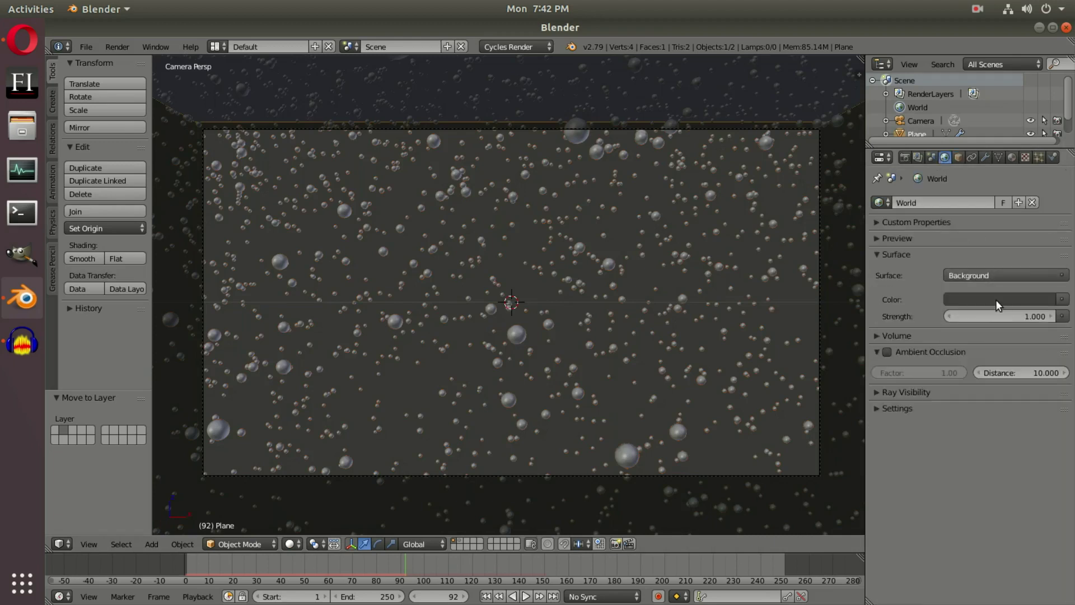
left_click(996, 300)
left_click(1062, 179)
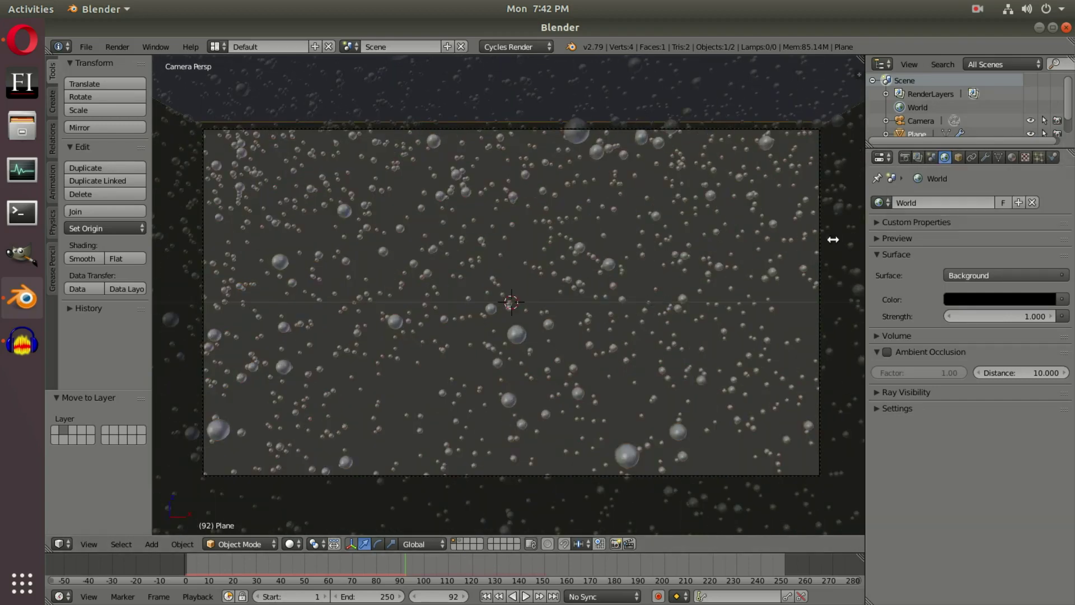
left_click(1013, 157)
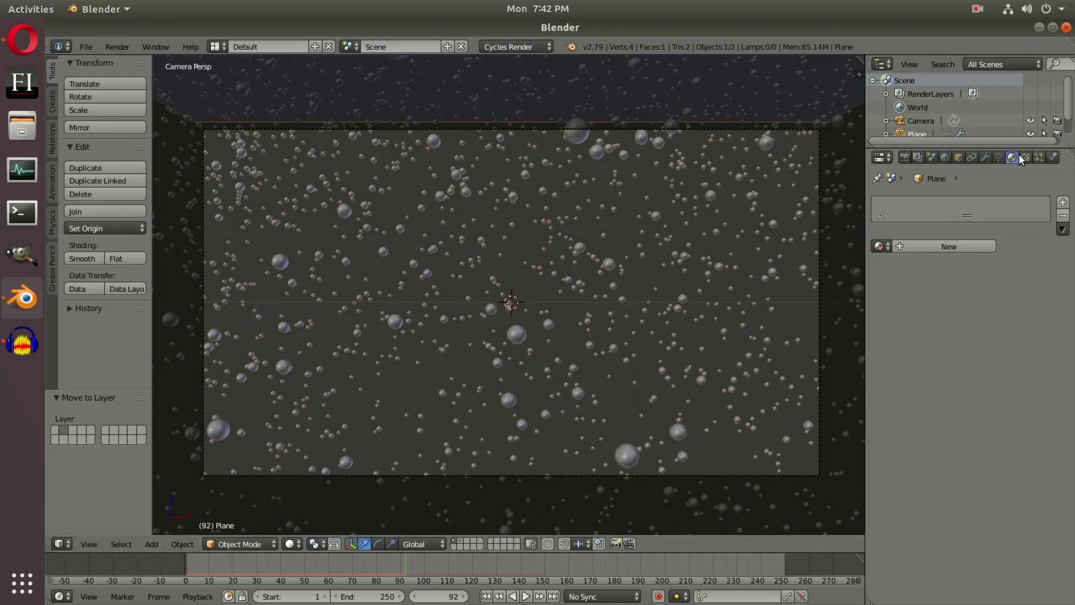
Show the star's layer, select the star sphere and assign the existing Material to it.
left_click(463, 544)
left_click(502, 341)
middle_click_drag(502, 341, 556, 364)
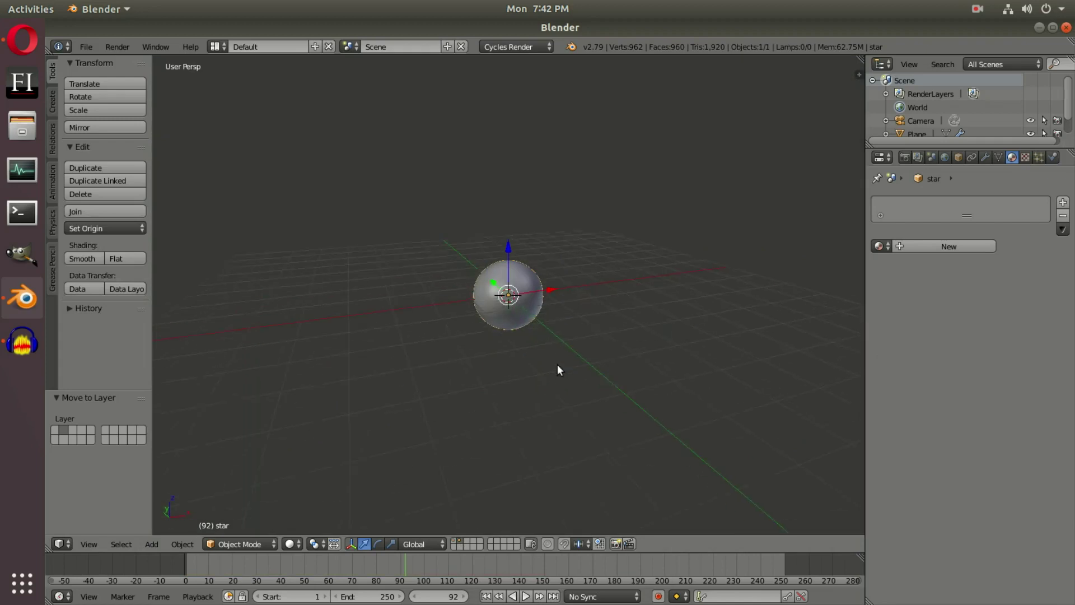
scroll(545, 352, "down", 2)
left_click(880, 246)
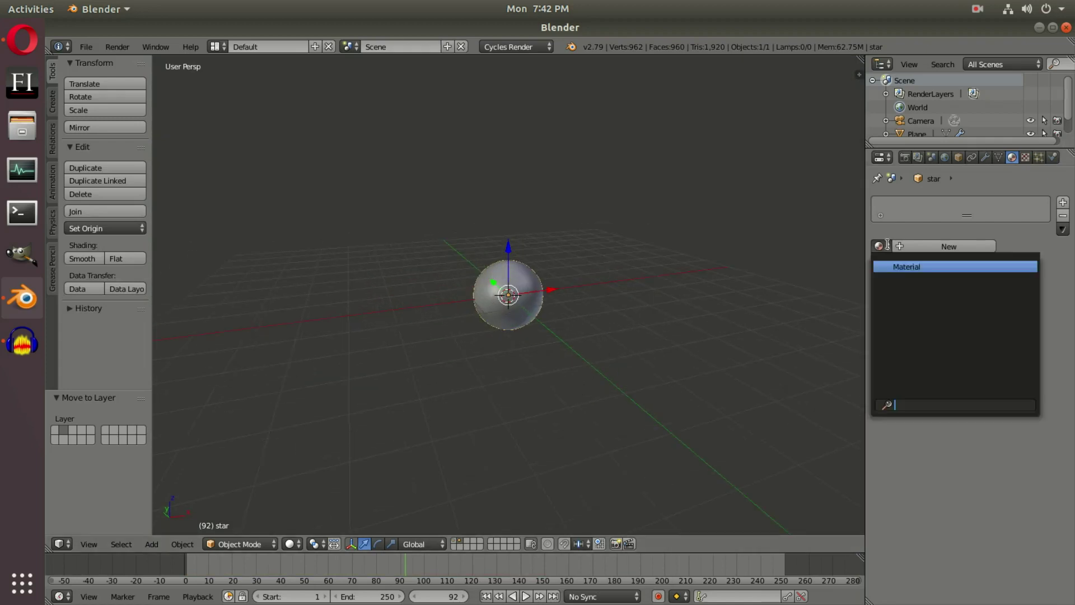
left_click(924, 268)
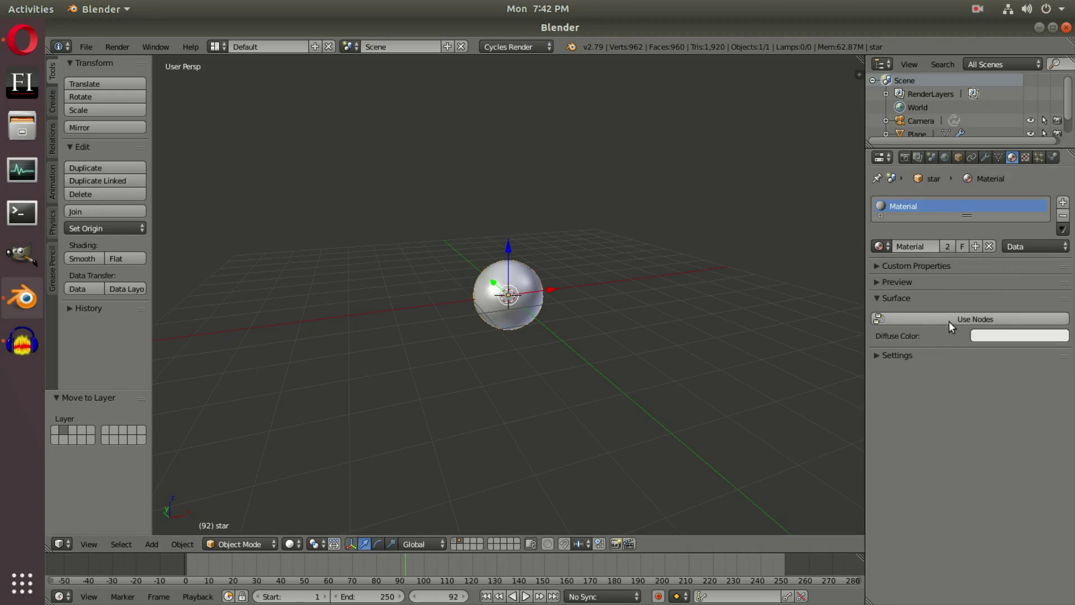
Enable material nodes and make the surface an Emission shader with strength 3.
left_click(914, 318)
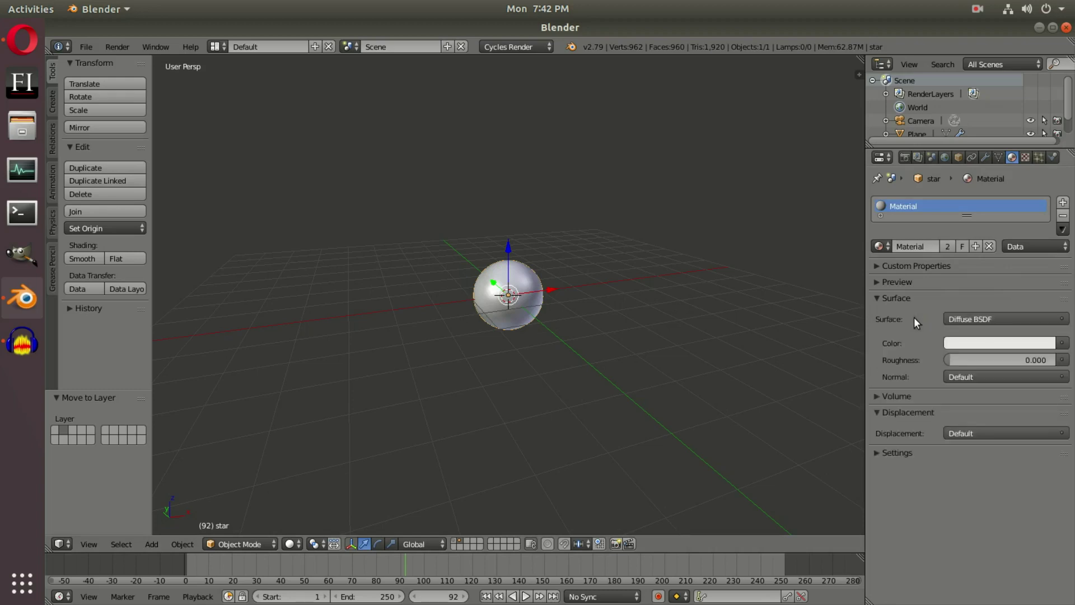
left_click(996, 321)
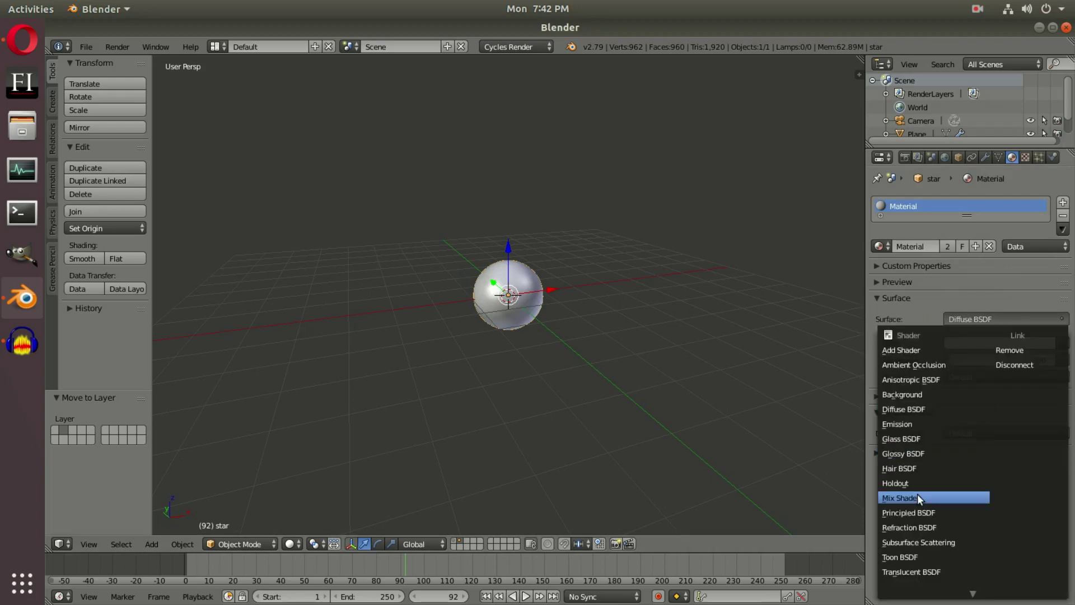
left_click(925, 425)
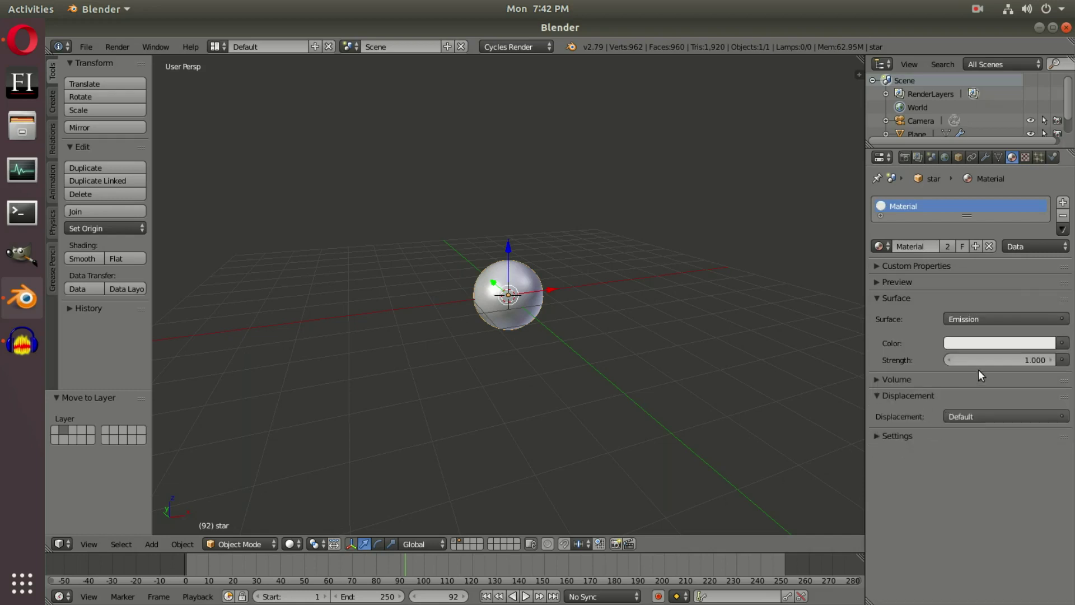
left_click(990, 359)
type("3")
key("Return")
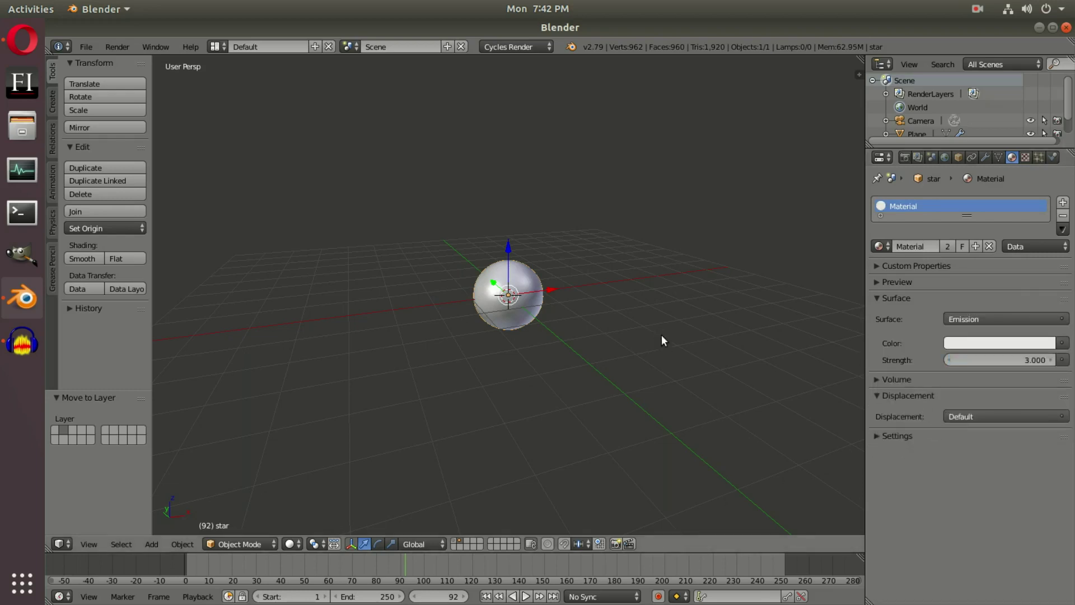
Set the emission colour to a pale near-white (R 1.000, G 0.777, B 0.800).
left_click(1062, 343)
left_click(999, 342)
left_click(987, 196)
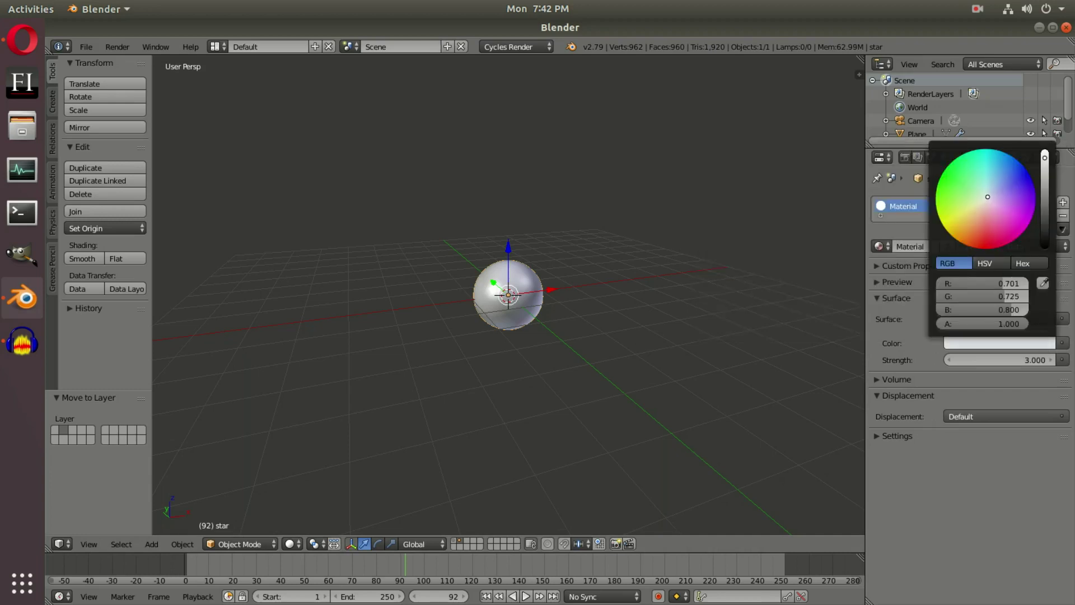
left_click(985, 195)
left_click_drag(866, 374, 685, 374)
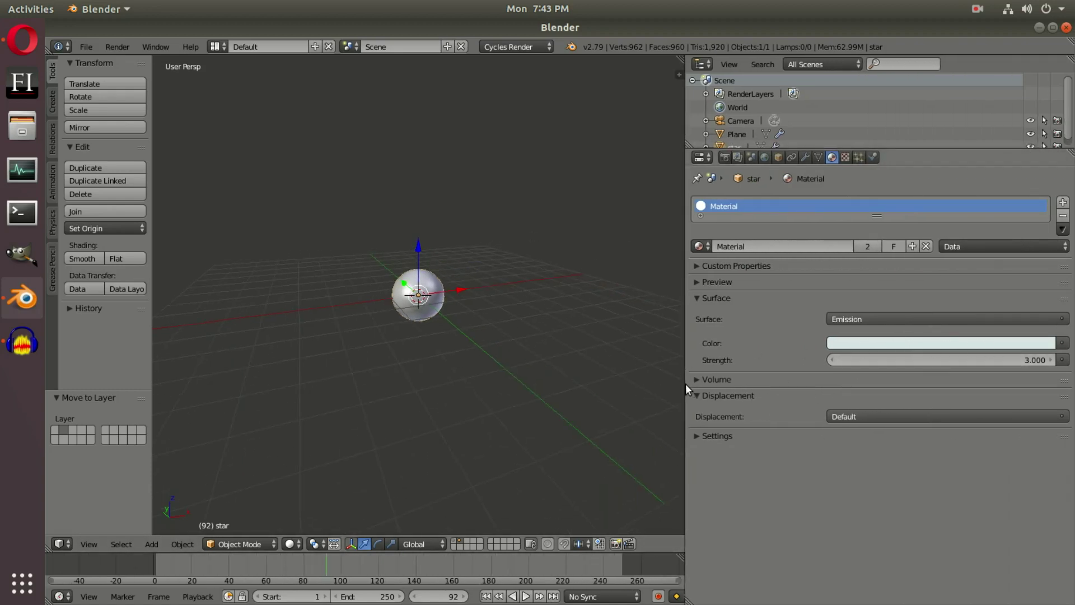
left_click_drag(686, 384, 856, 387)
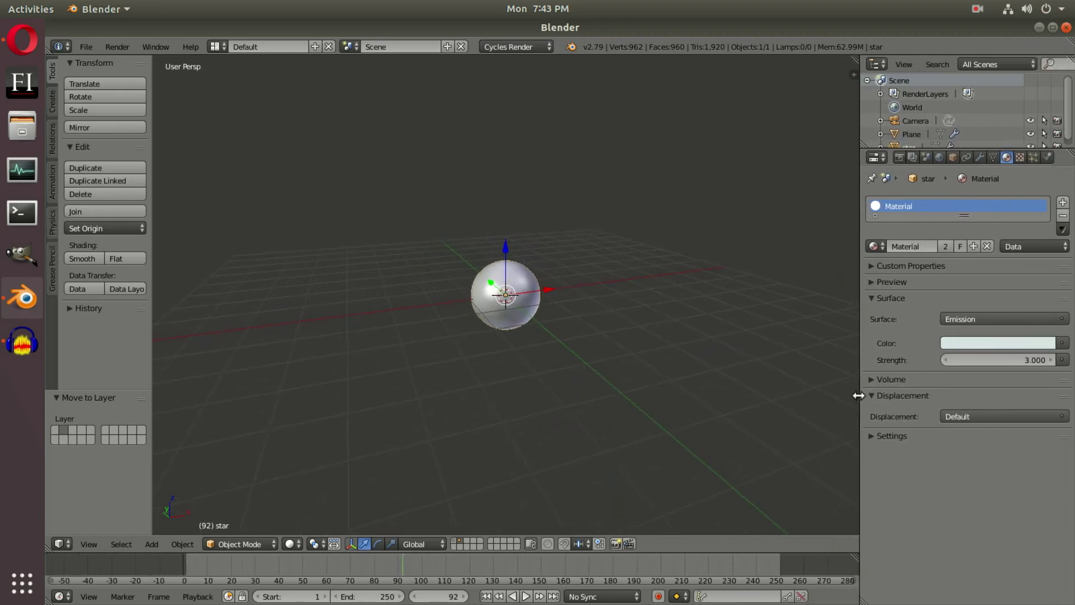
left_click(1021, 341)
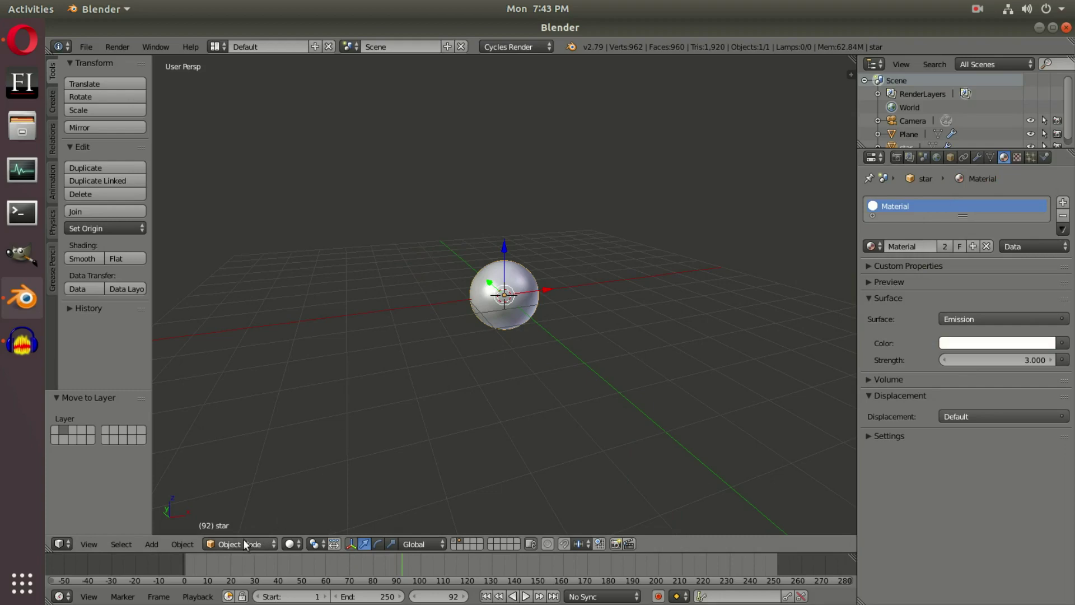
Select the Plane emitter in camera view and set its particle size to 0.01.
left_click(452, 542)
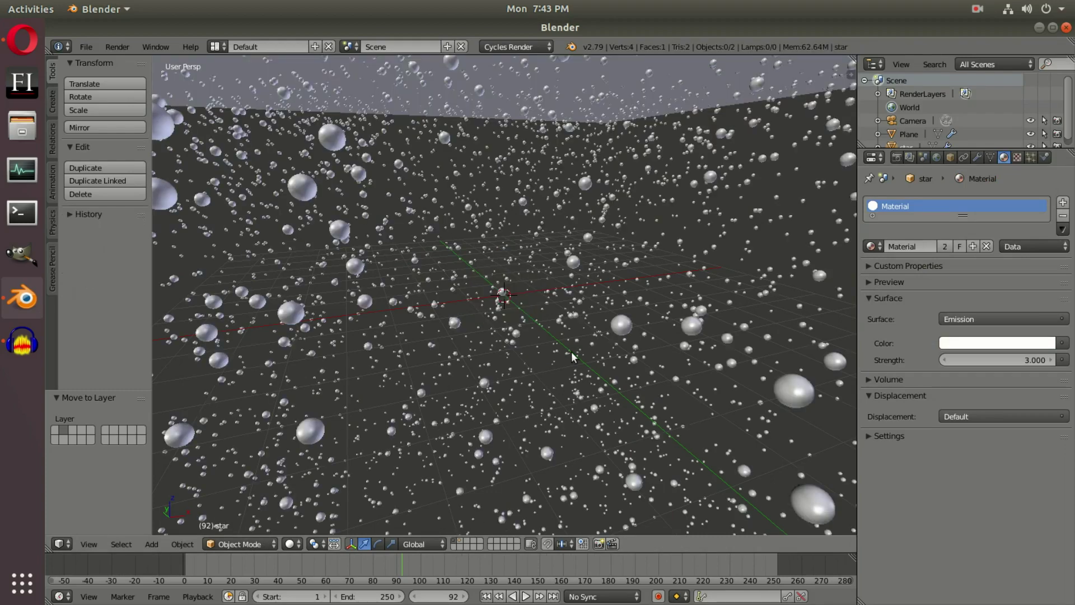
key("KP_0")
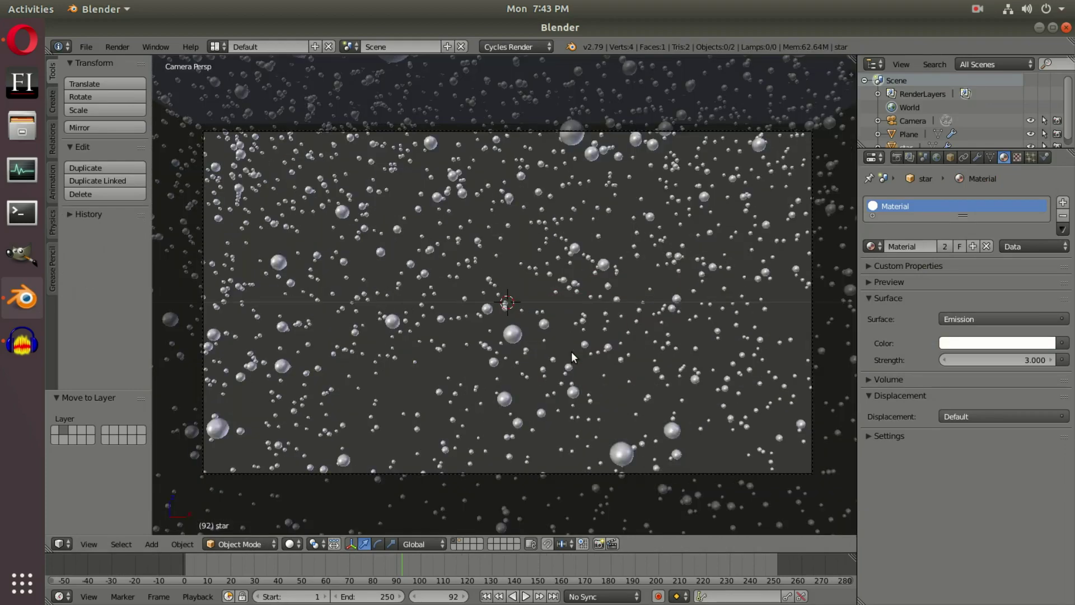
right_click(497, 342)
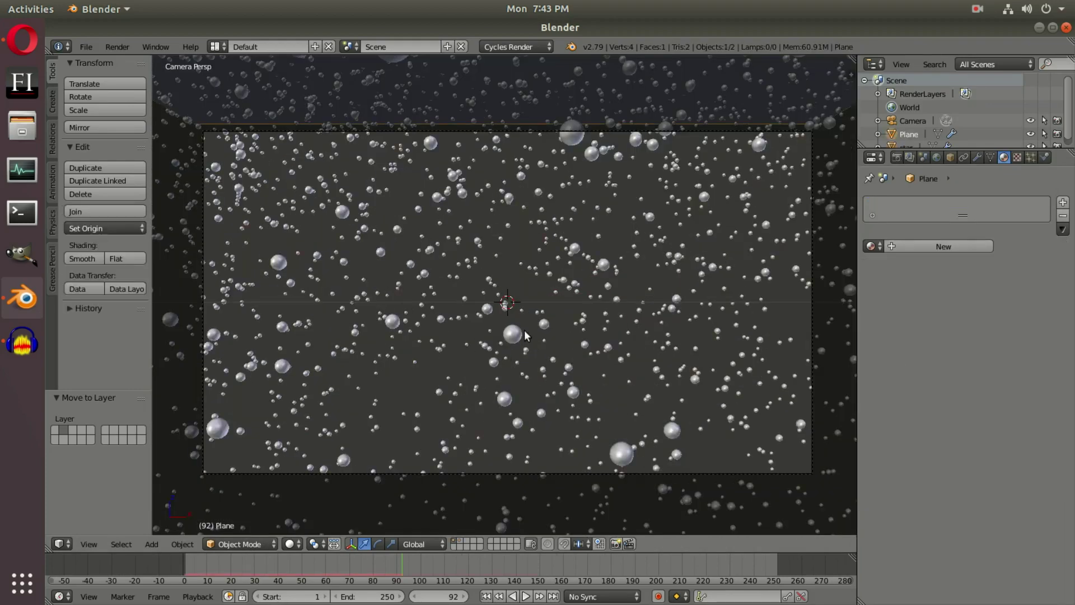
left_click(1031, 157)
scroll(1034, 387, "down", 2)
left_click(922, 481)
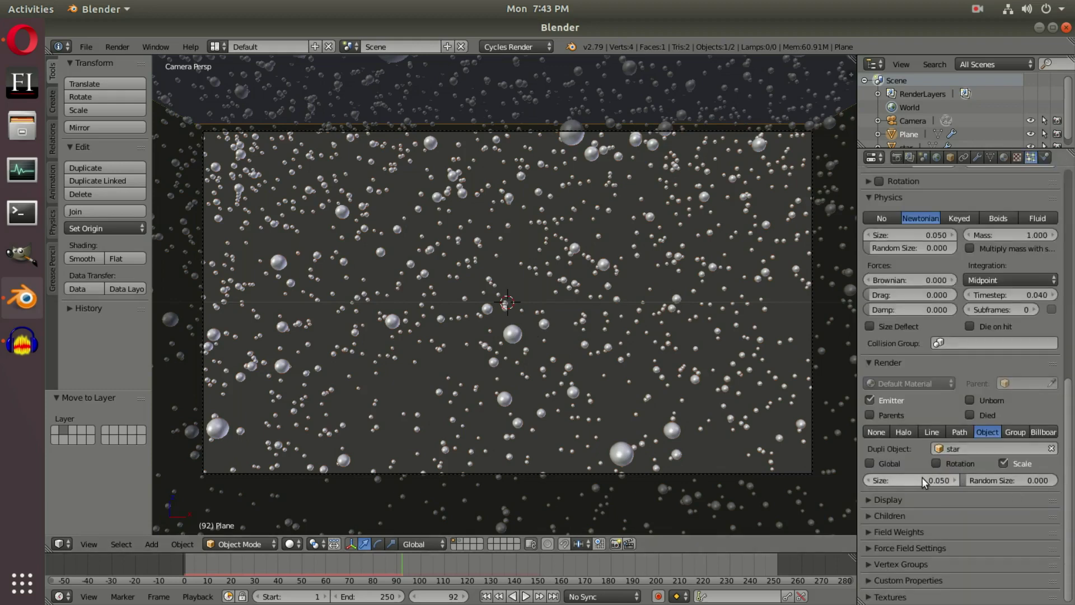
type("0.01")
key("Return")
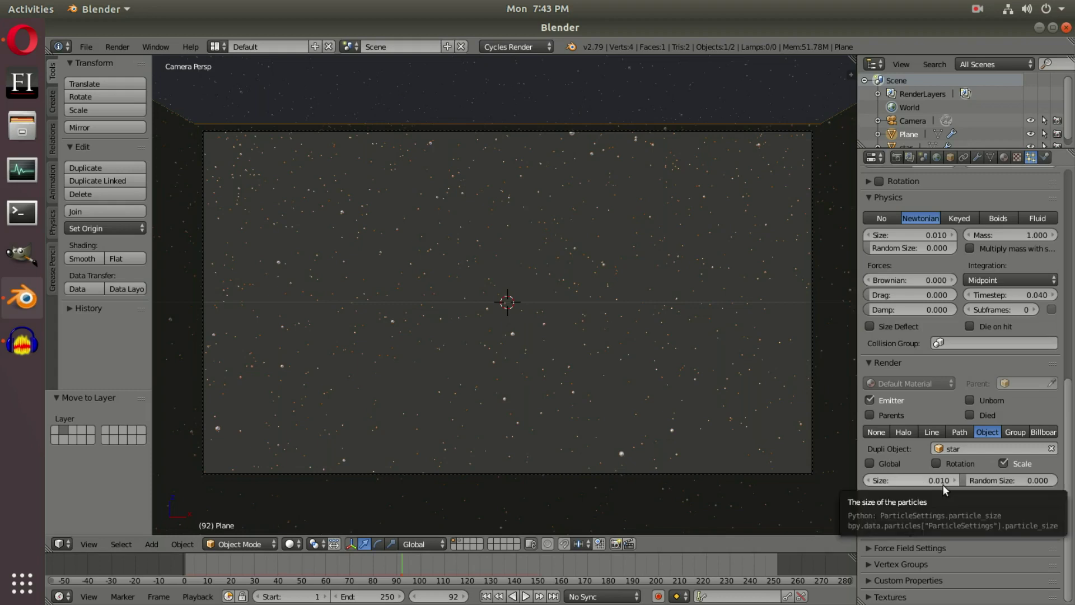
Set particle Random Size to 1 and render a still image of the star field.
left_click_drag(968, 480, 1060, 485)
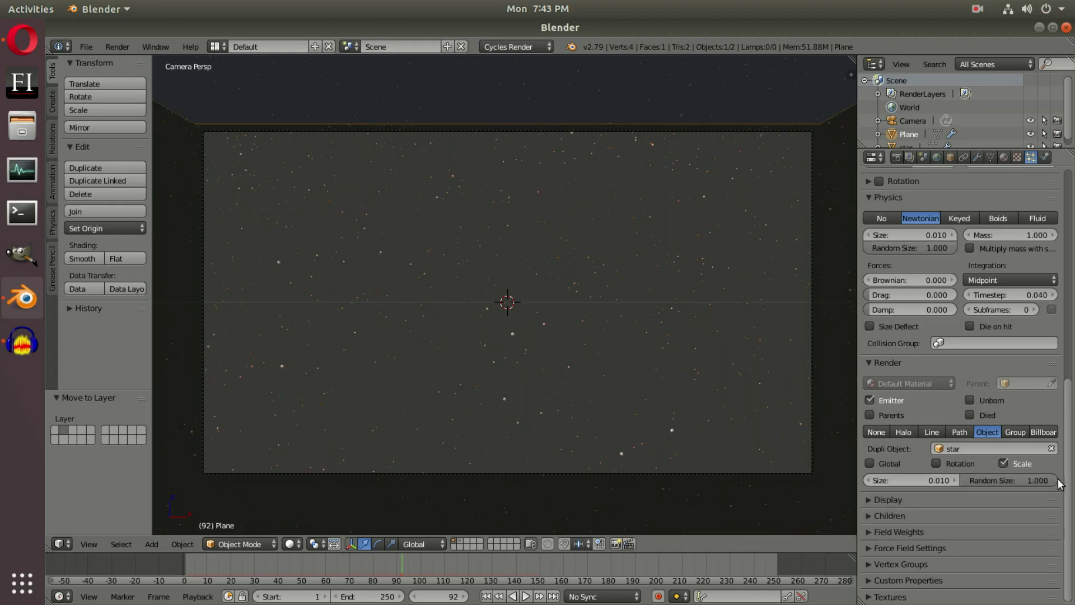
scroll(567, 408, "up", 3)
mouse_move(1047, 480)
left_mouse_down()
mouse_move(974, 481)
mouse_move(1047, 480)
left_mouse_up()
scroll(551, 412, "down", 3)
scroll(552, 415, "down", 2)
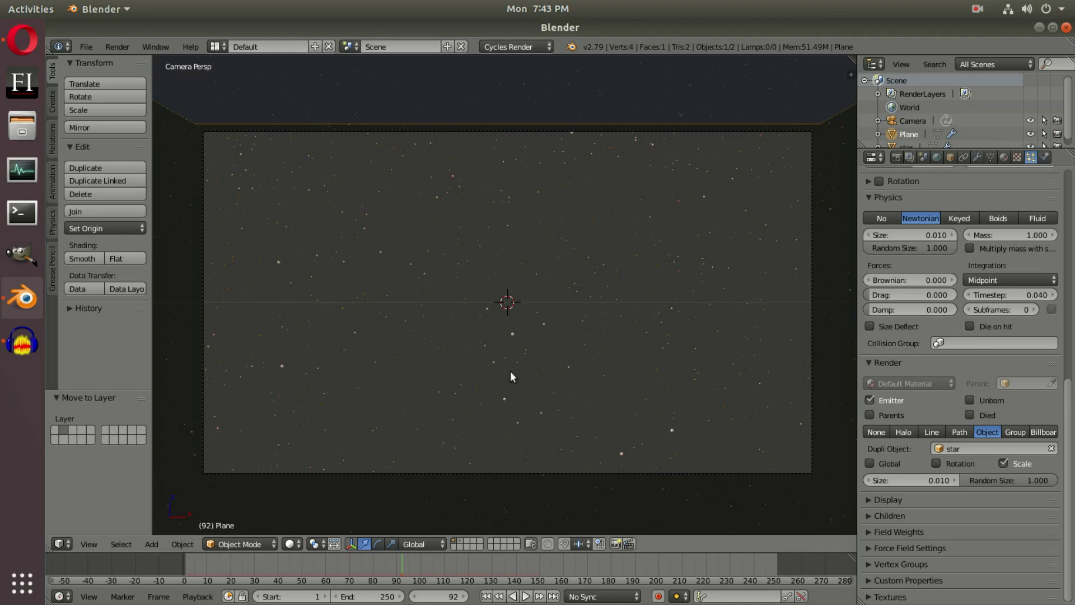
left_click(117, 47)
left_click(129, 68)
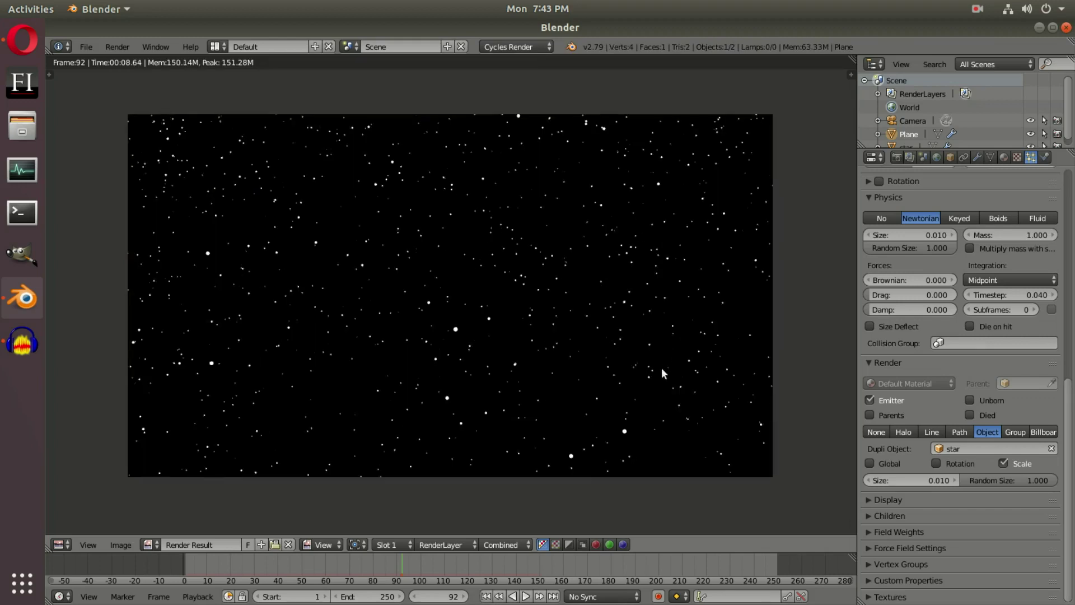
Close the render result and display both the sphere's and the star particles' layers together.
key("Escape")
left_click(462, 542)
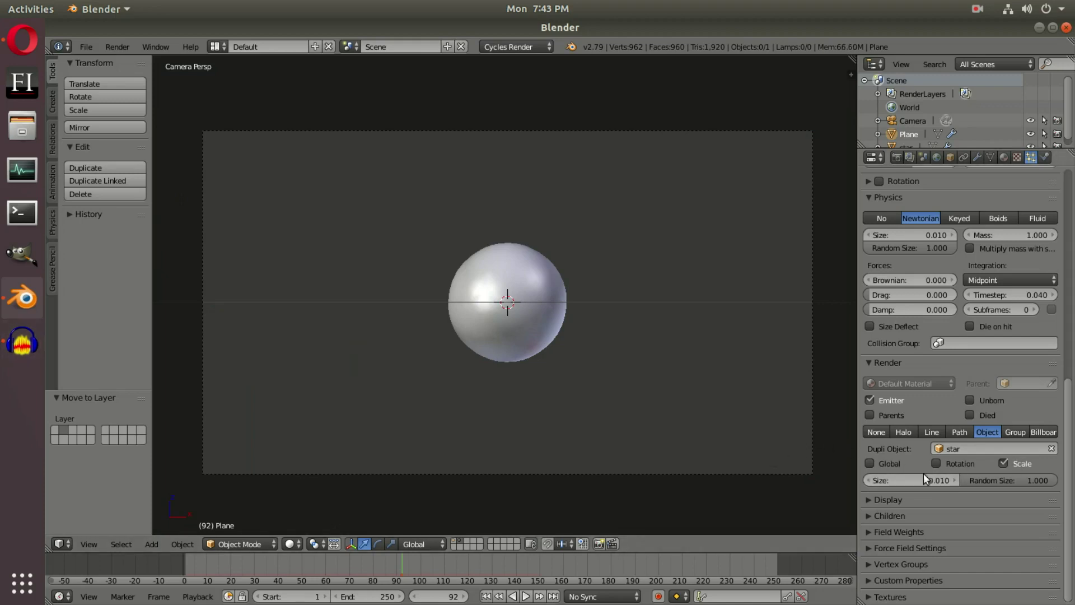
left_click(453, 540)
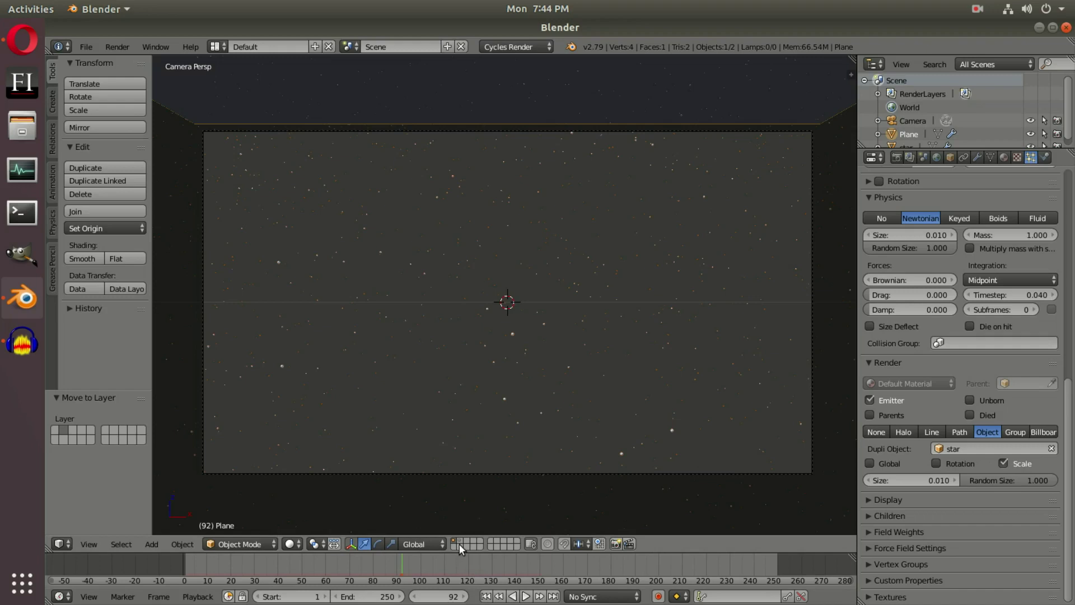
left_click(459, 541, "shift")
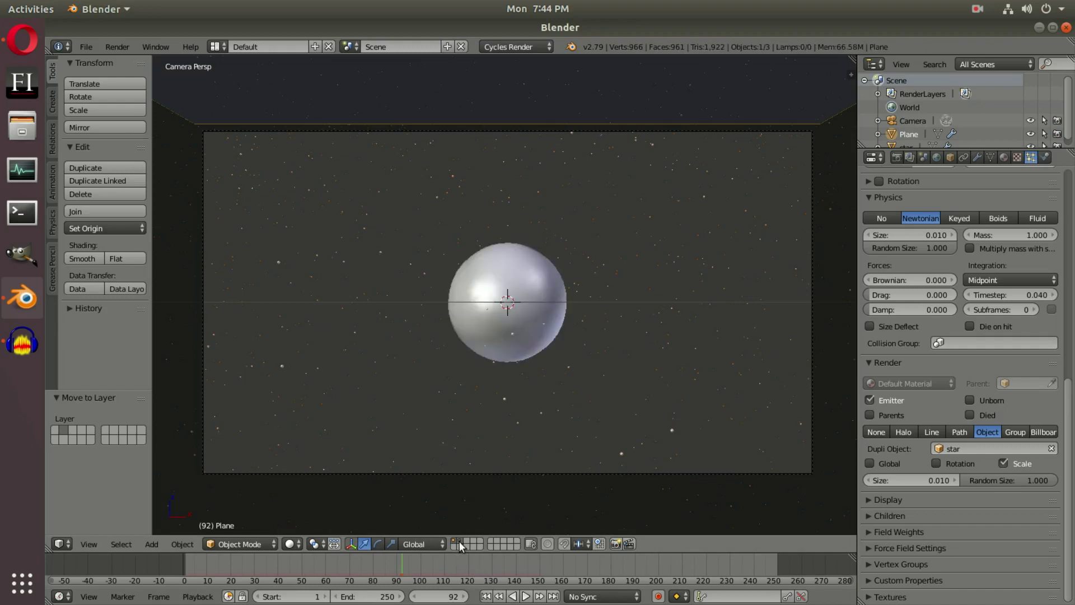
Select the star sphere and try a resize in camera view, cancelling it.
right_click(482, 321)
middle_click_drag(576, 409, 629, 449)
key("KP_0")
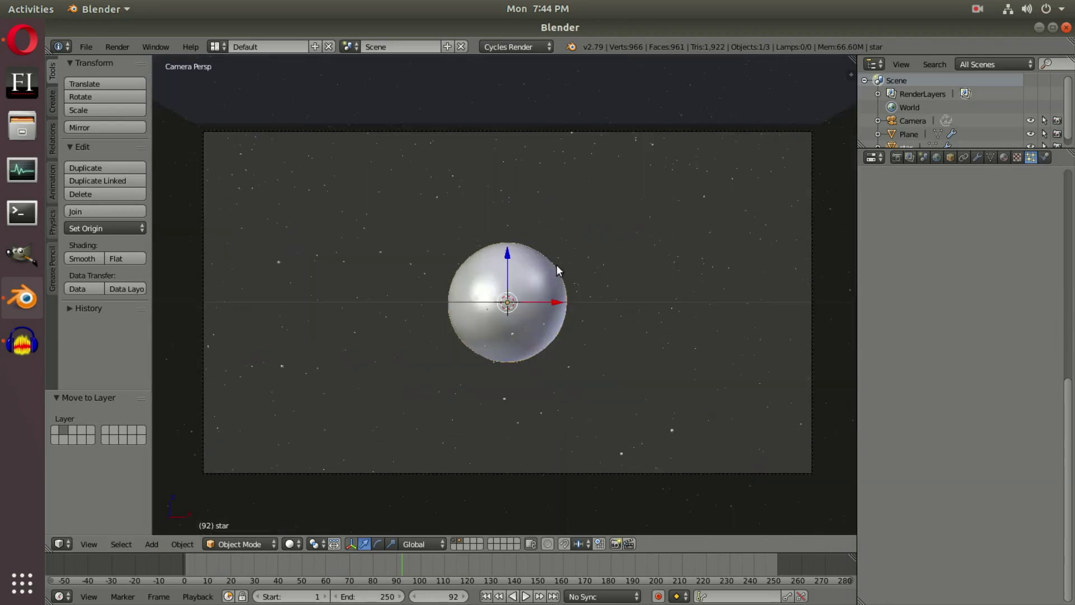
scroll(523, 311, "up", 6)
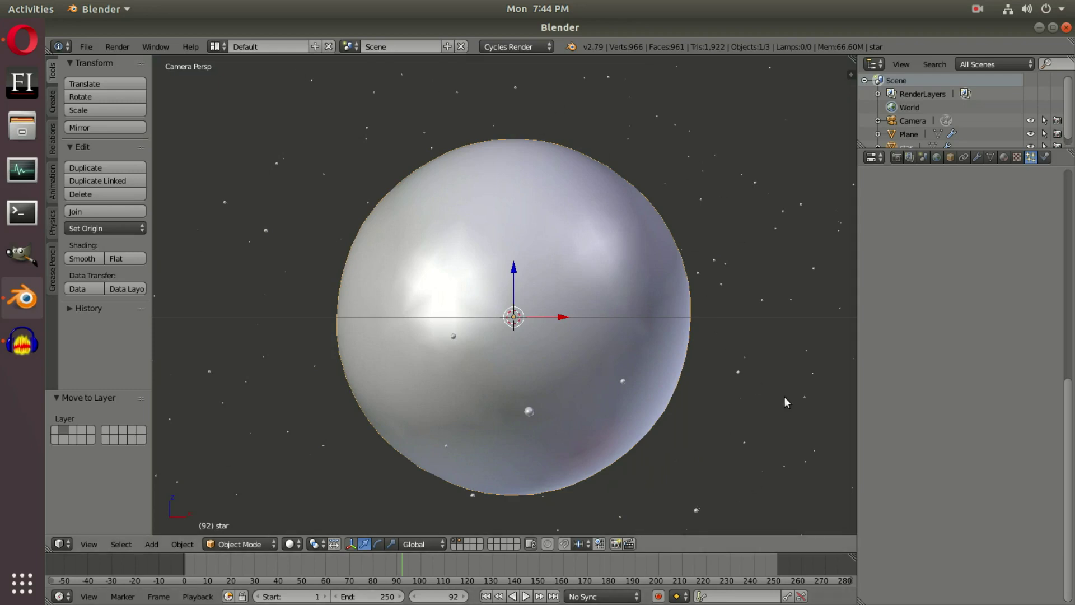
key("s")
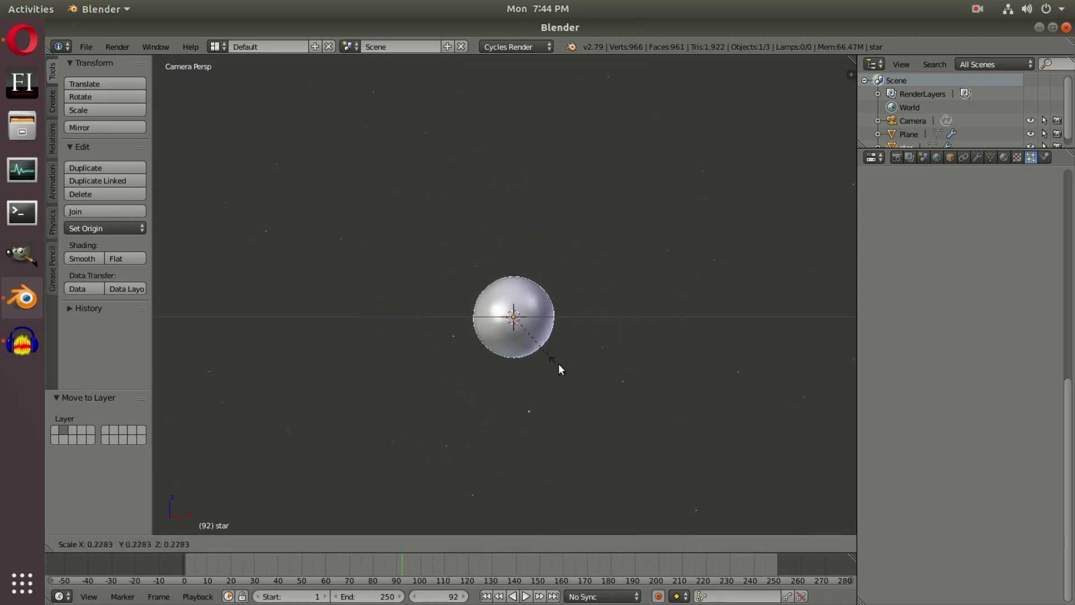
key("KP_0")
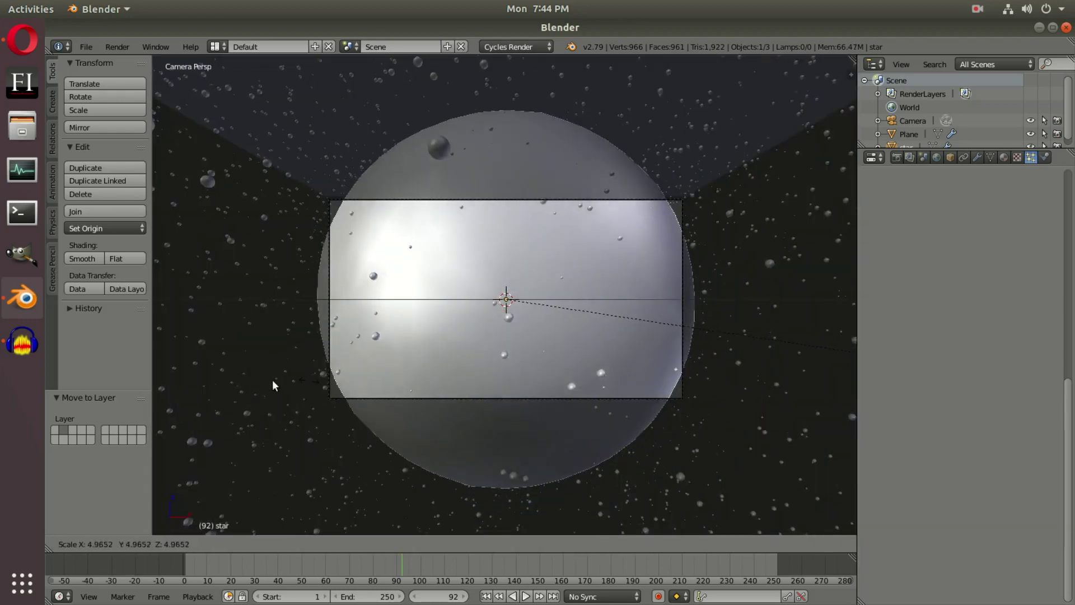
key("Escape")
key("KP_0")
Rescale the star sphere, first larger then much smaller, and refit the camera view.
key("s")
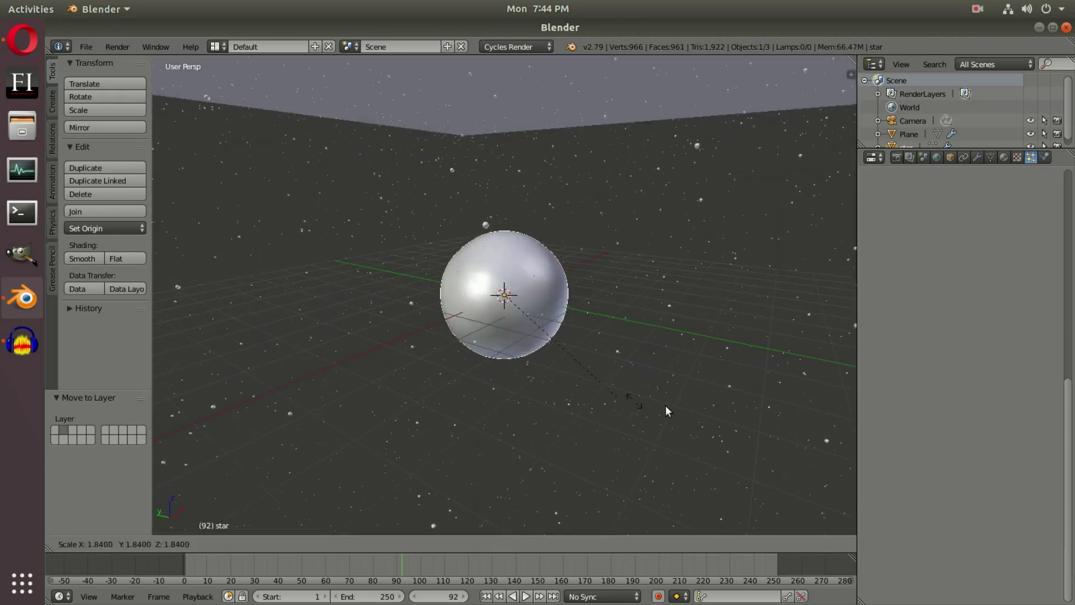
left_click(359, 395)
key("s")
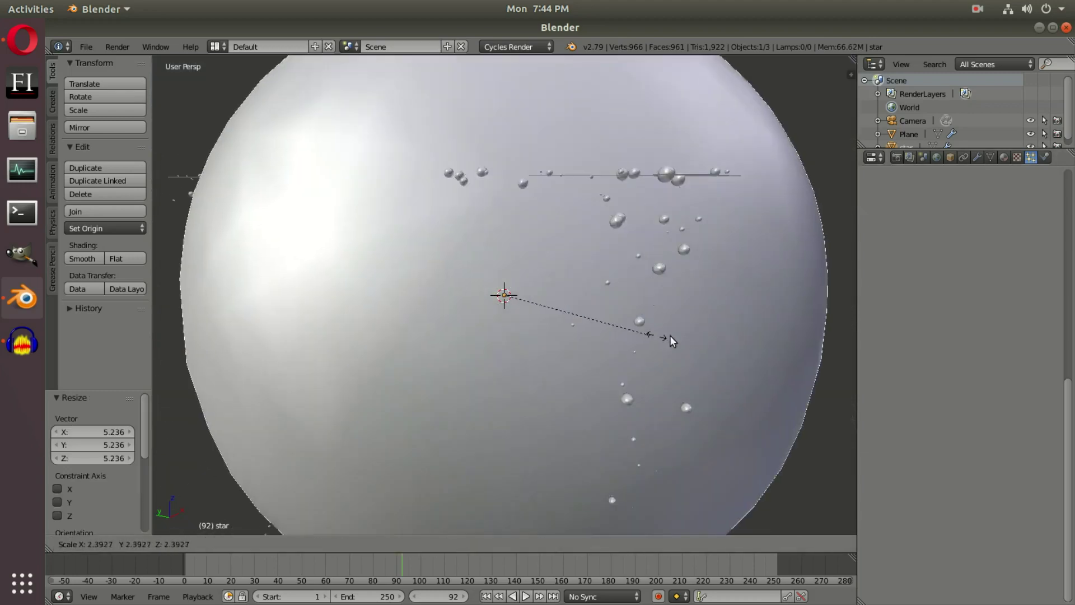
key("Escape")
key("s")
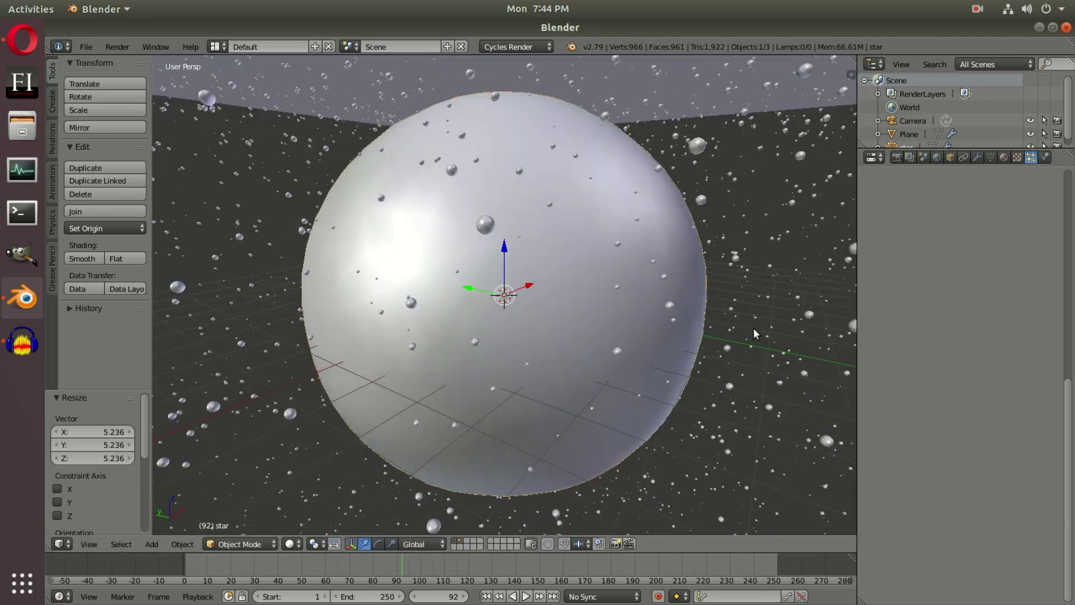
left_click(616, 302)
key("s")
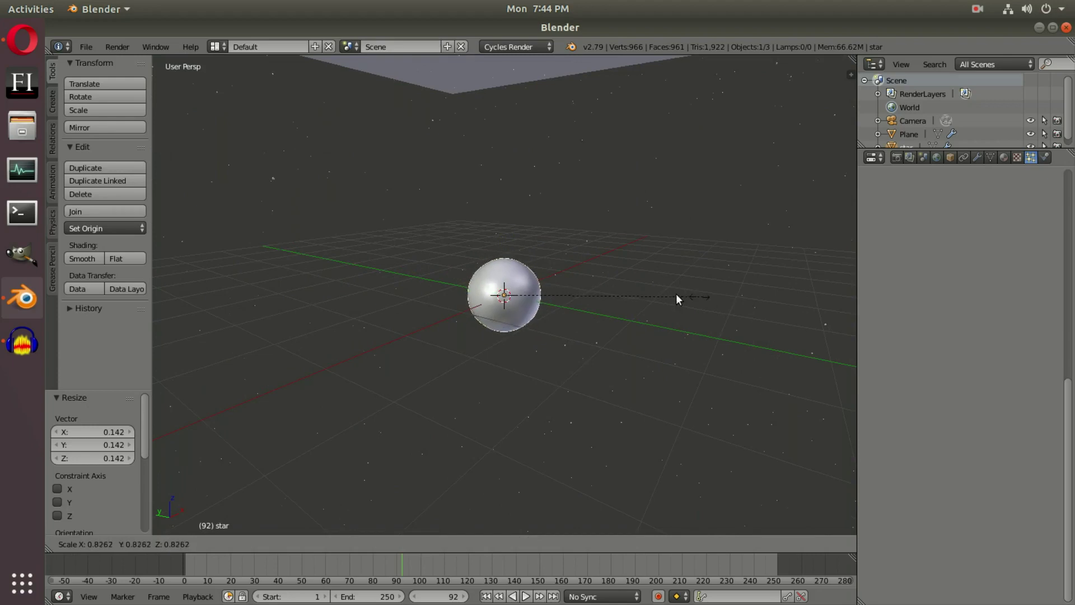
left_click(696, 300)
key("KP_0")
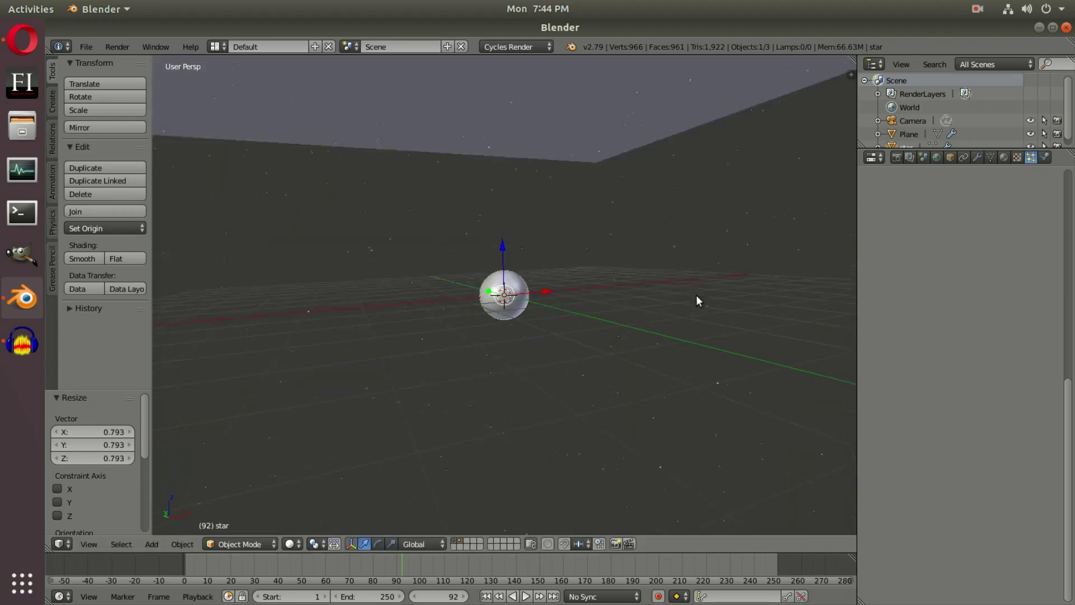
key("Home")
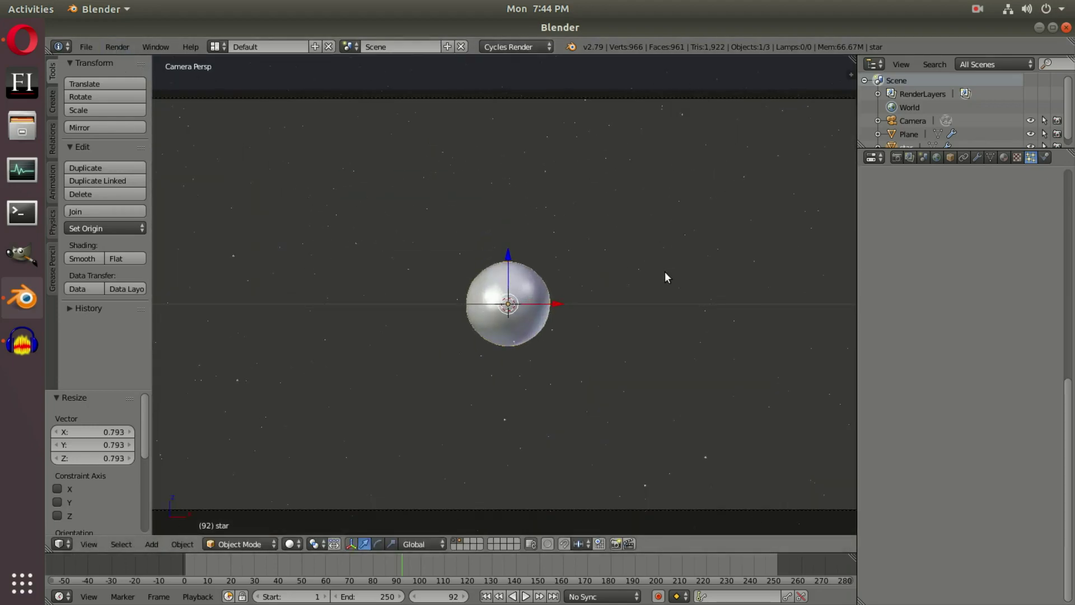
Shrink the sphere to 0.383 scale, check its transform values, and render the frame.
key("s")
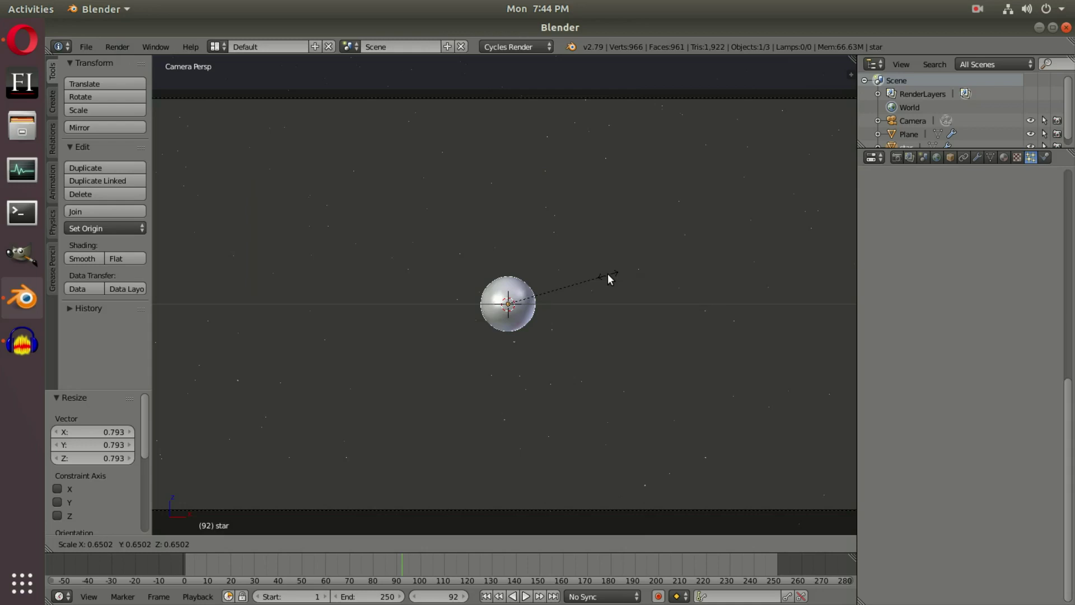
left_click(607, 274)
key("n")
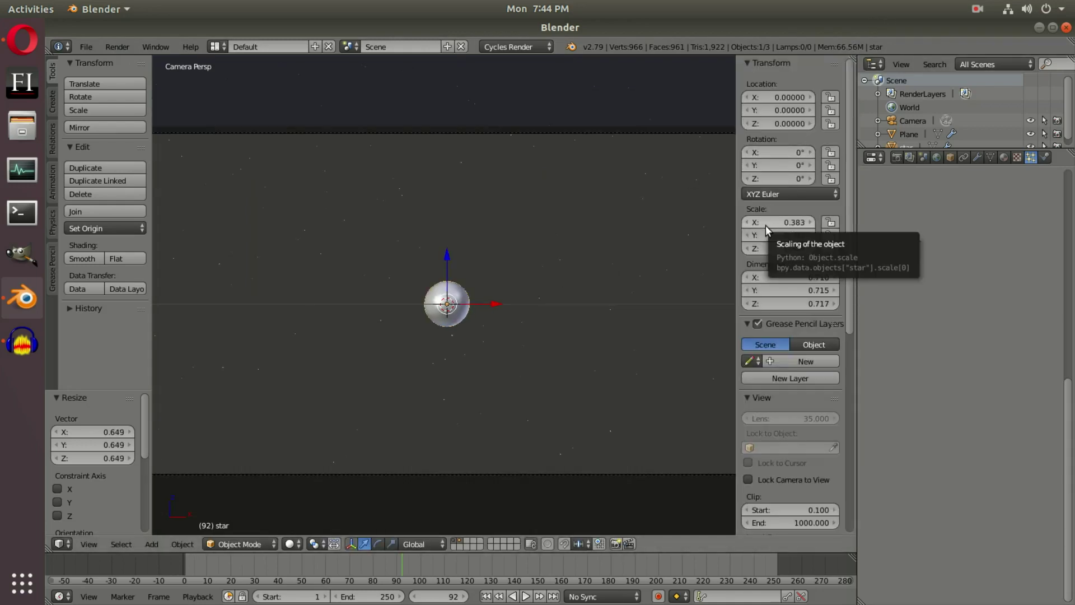
left_click(117, 47)
left_click(130, 66)
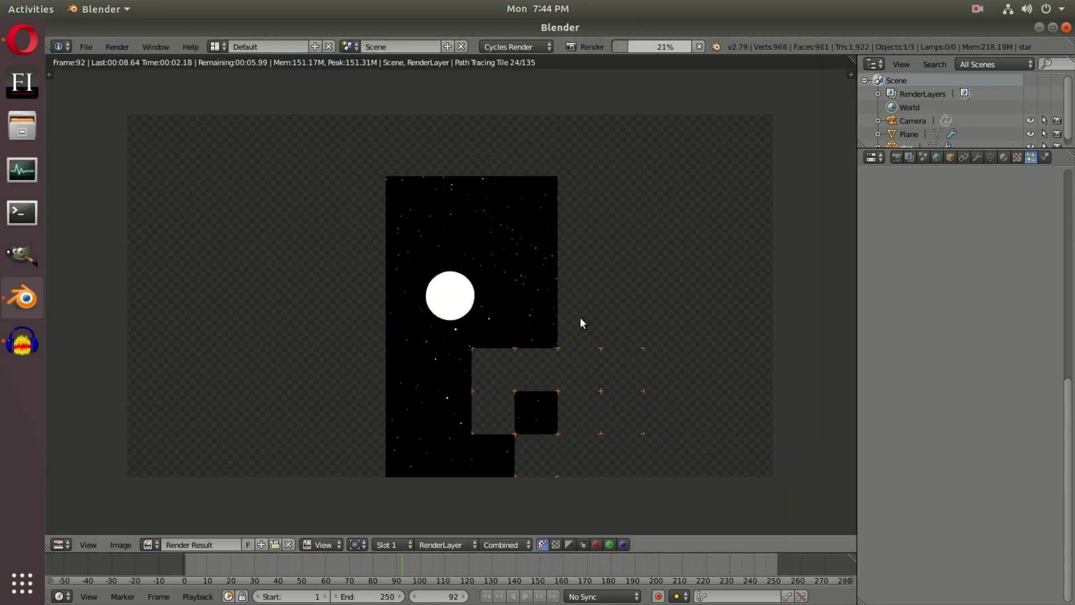
Scale the star sphere down to 0.204 and preview it in rendered shading.
key("Escape")
key("s")
left_click(547, 312)
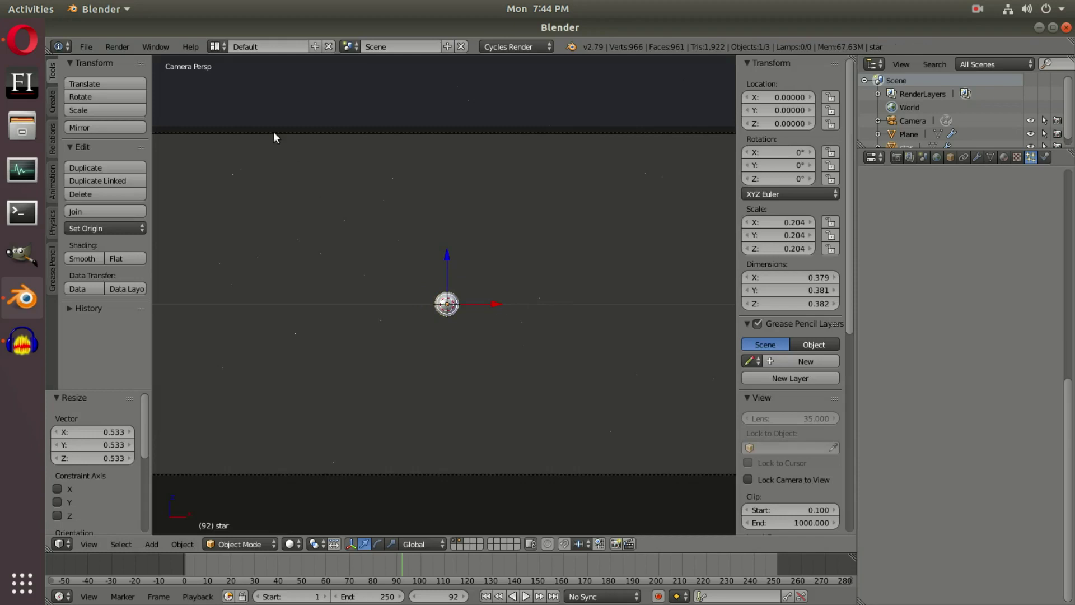
left_click(290, 543)
left_click(305, 454)
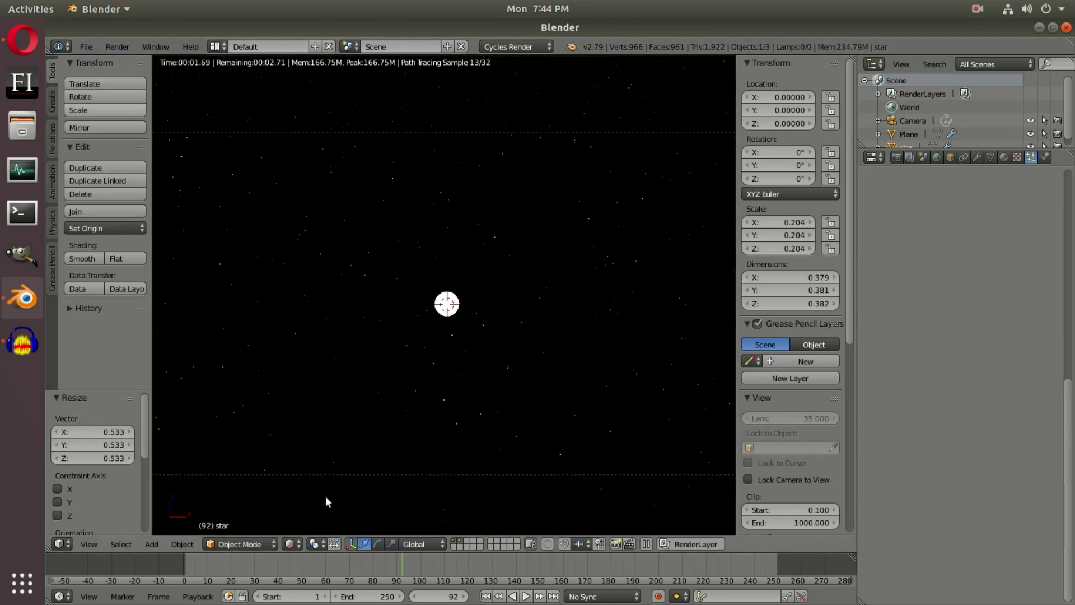
left_click(290, 543)
Set render resolution to 100% and re-render the frame at full resolution.
left_click(117, 46)
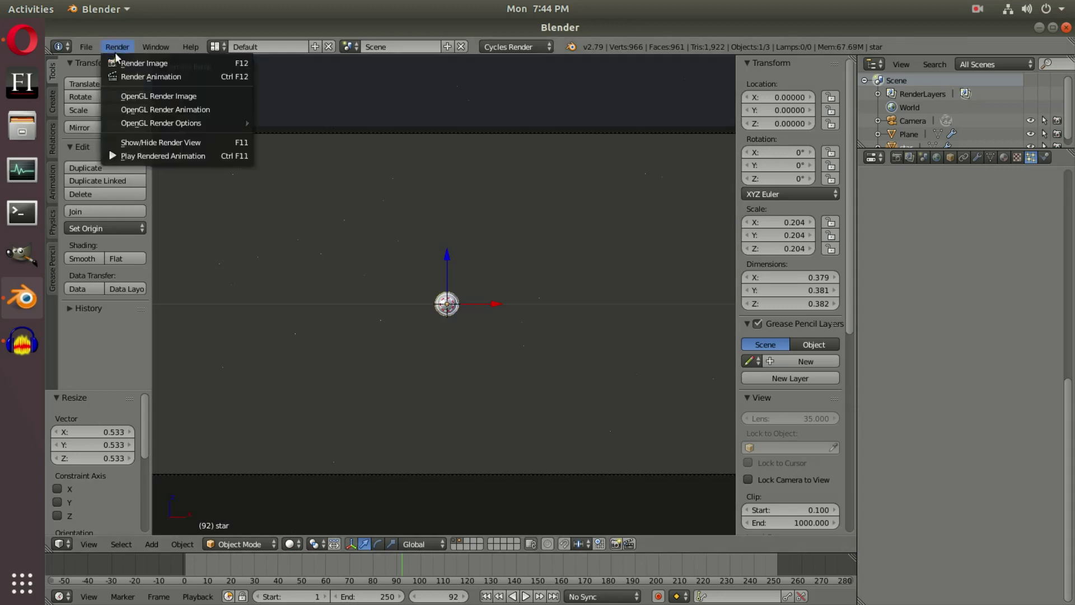
left_click(120, 60)
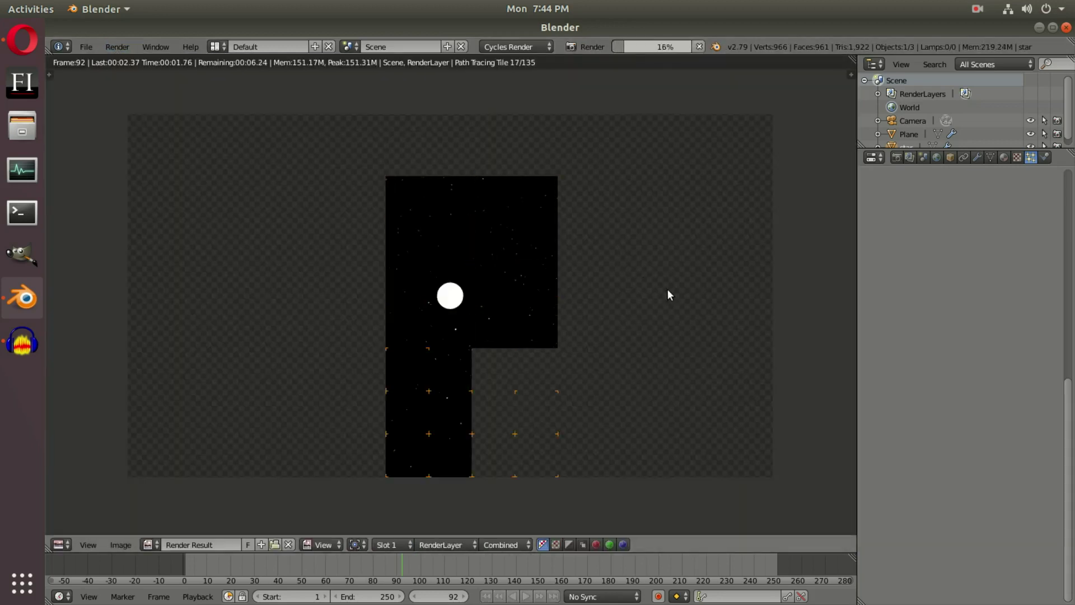
scroll(668, 291, "down", 2)
scroll(660, 343, "up", 3)
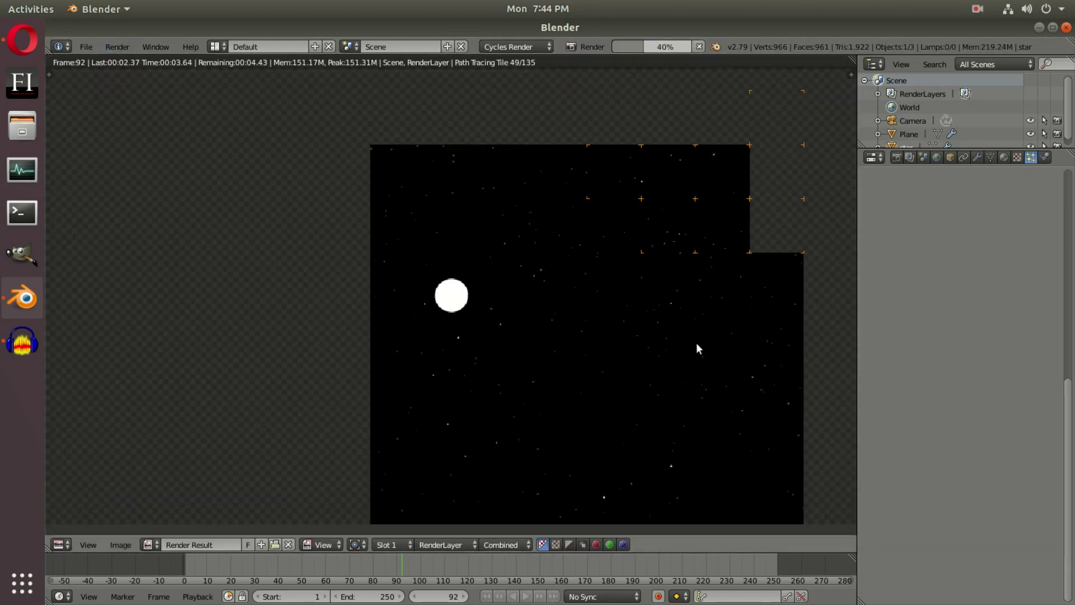
left_click(897, 158)
key("Escape")
left_click(895, 384)
type("100")
key("Return")
left_click(117, 47)
left_click(134, 60)
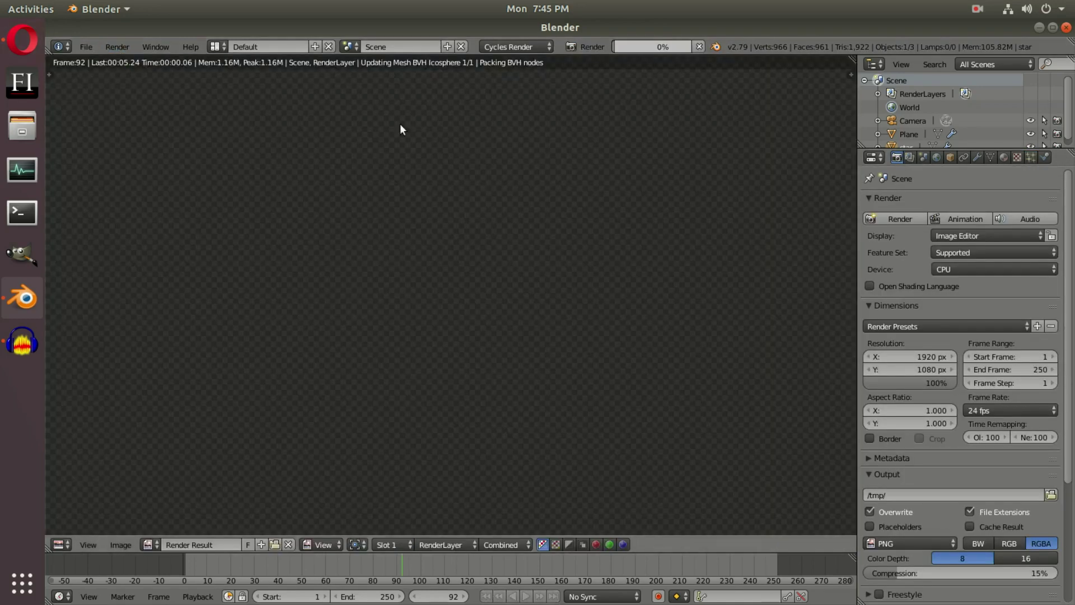
Remove the star sphere from view, select the emitter plane and show its particle settings.
scroll(545, 347, "up", 1)
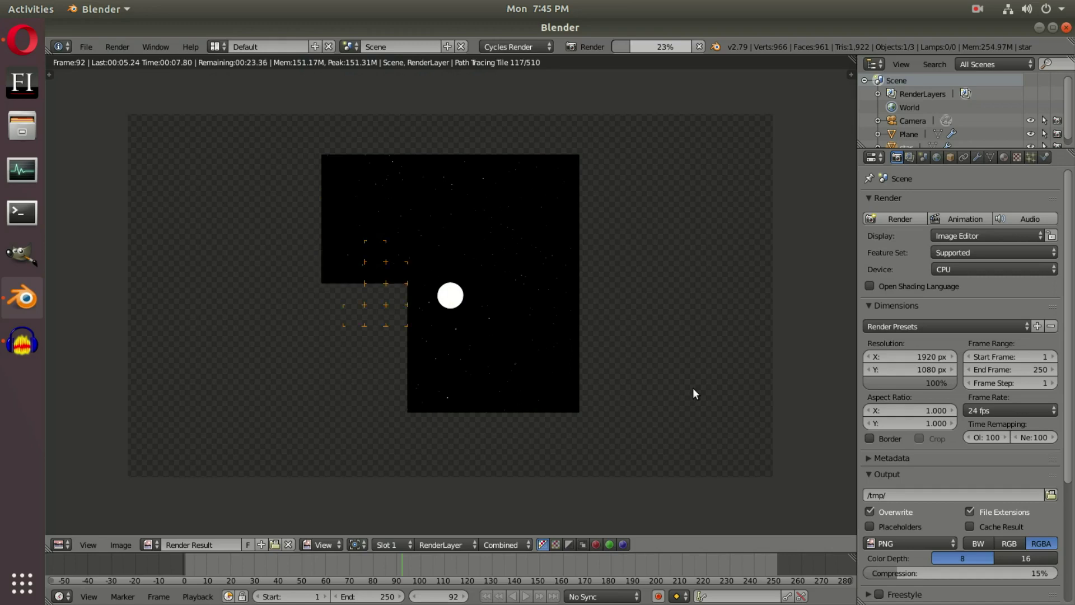
scroll(693, 392, "down", 1)
scroll(693, 392, "up", 2)
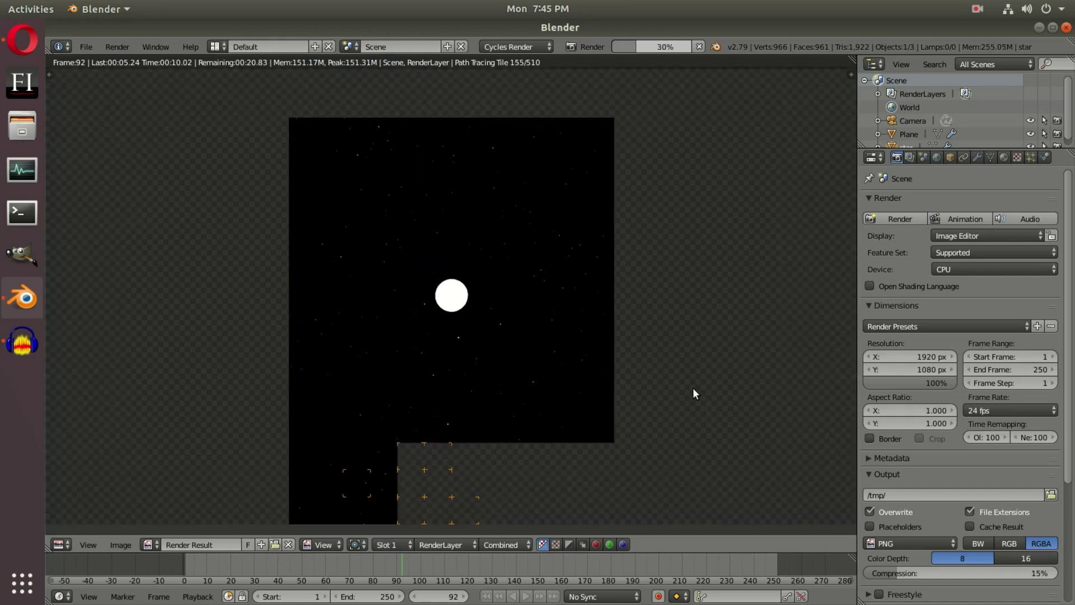
key("Escape")
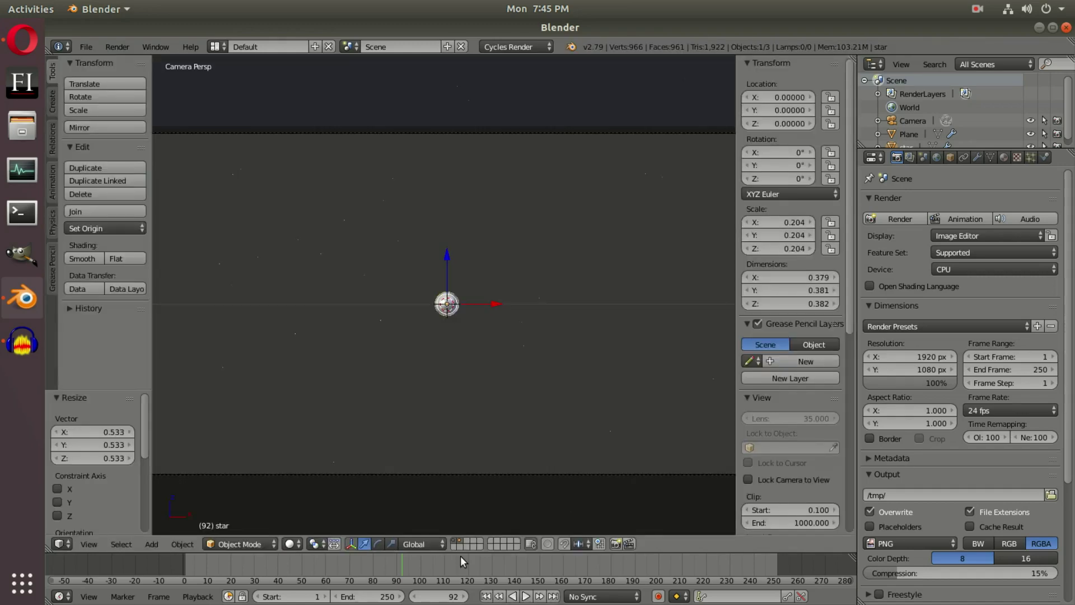
key("Delete")
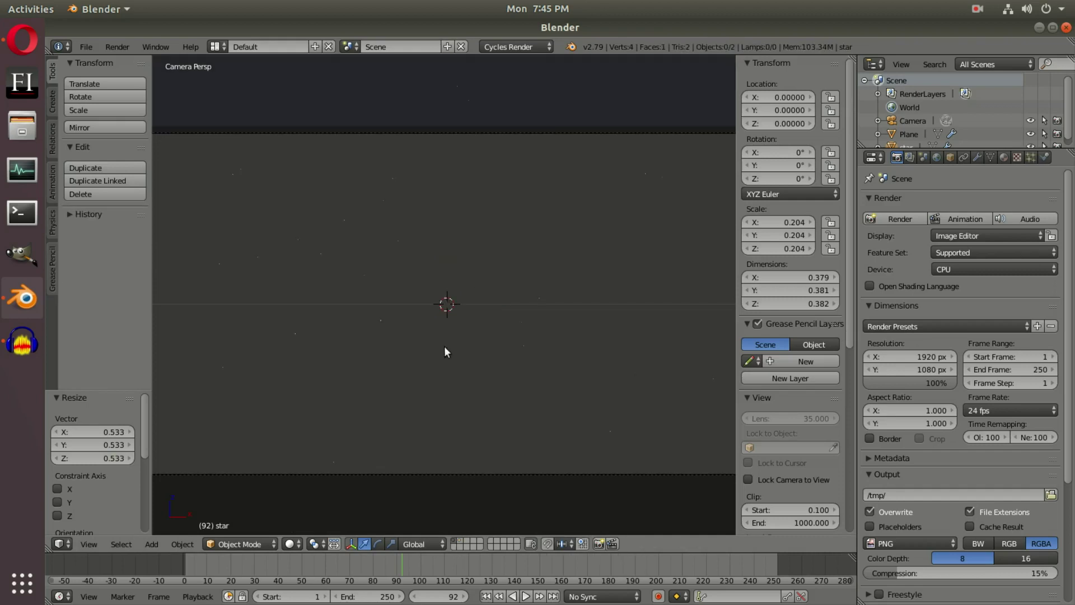
middle_click_drag(470, 342, 481, 294)
right_click(443, 169)
scroll(552, 384, "down", 2)
scroll(552, 384, "up", 1)
middle_click_drag(494, 215, 534, 249)
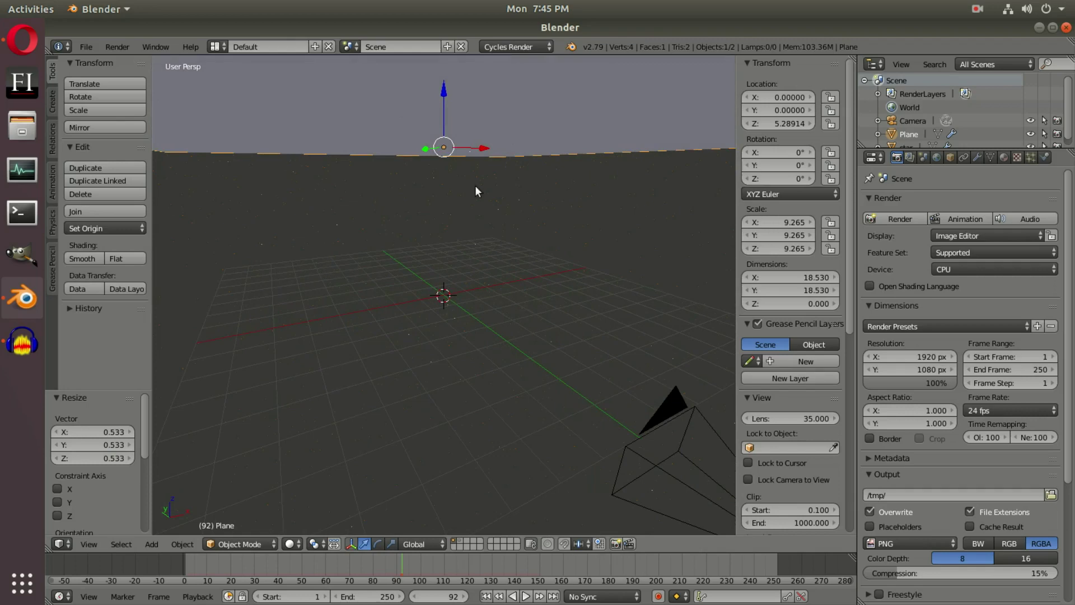
left_click(1029, 155)
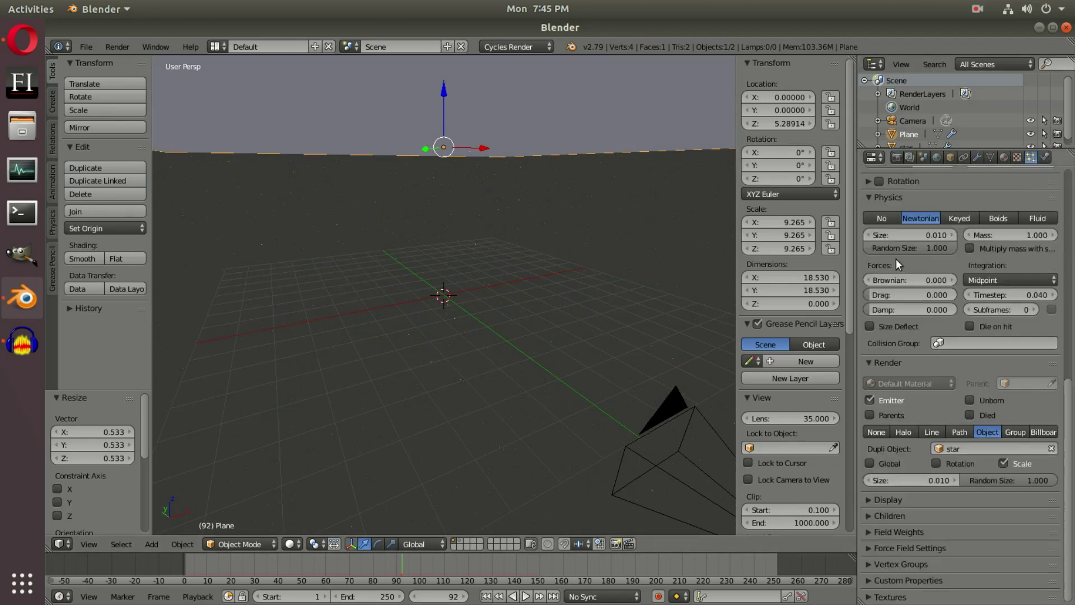
Raise the plane's emitted particle count to 20000.
scroll(896, 258, "down", 5)
scroll(915, 257, "up", 5)
double_click(925, 302)
type("10000")
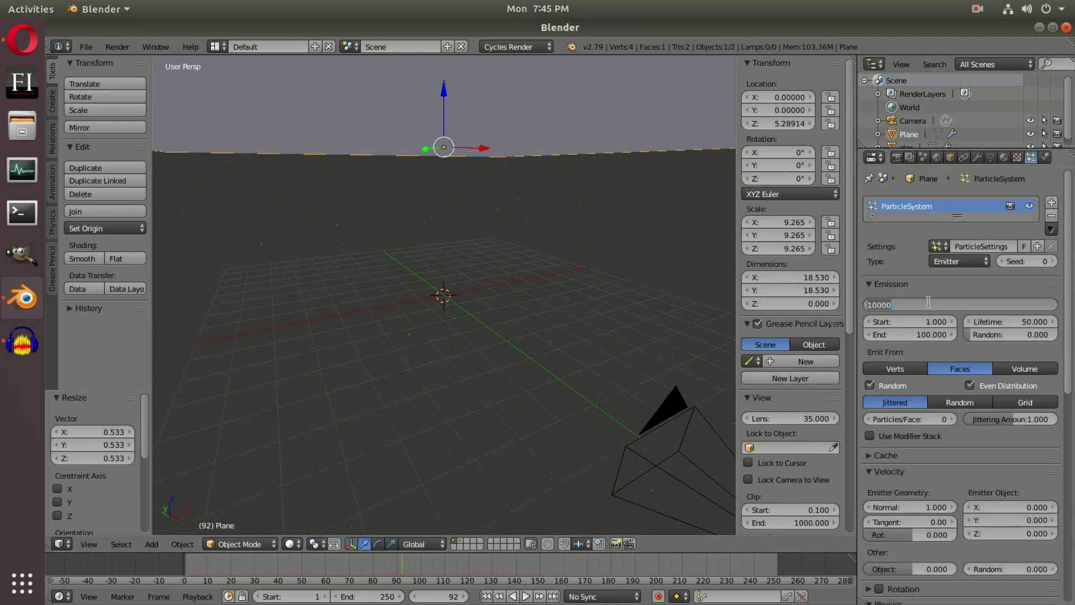
type("2")
key("Return")
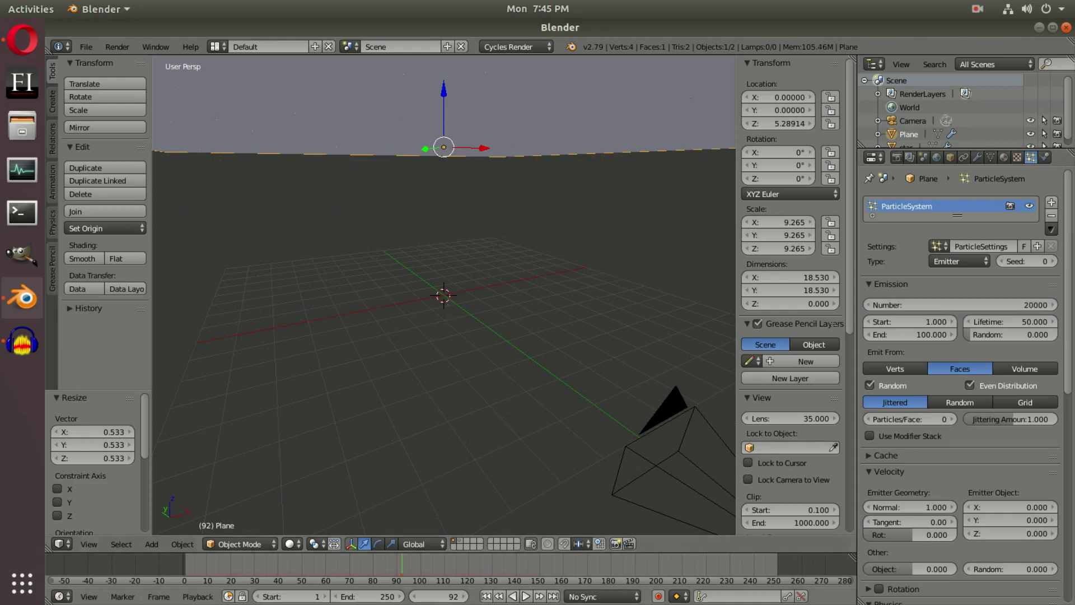
Replay the particle animation from frame one and view it through the scene camera.
left_click(486, 596)
left_click(527, 597)
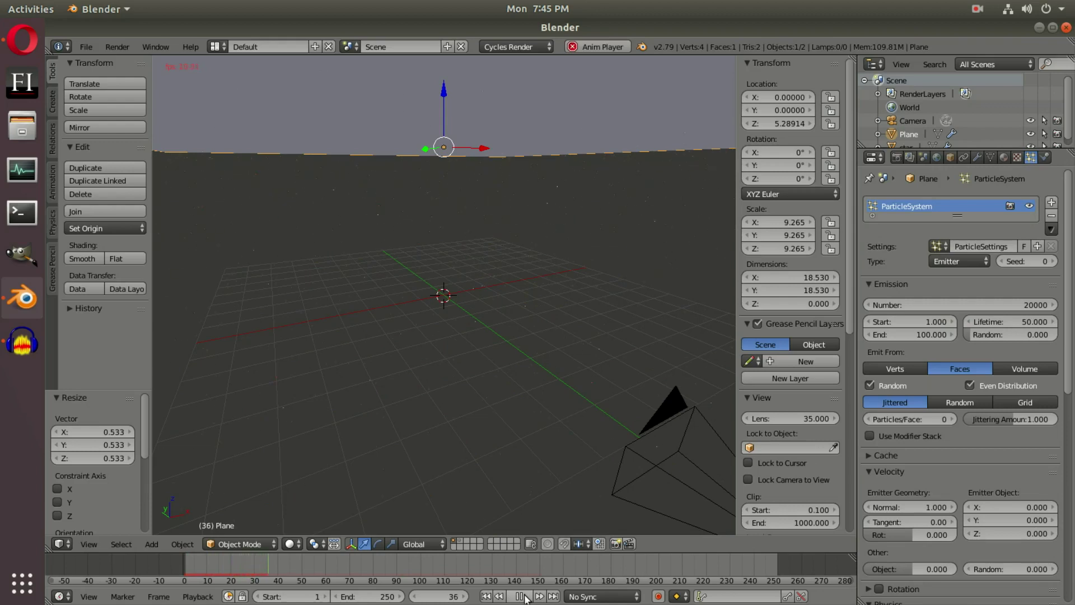
left_click(521, 596)
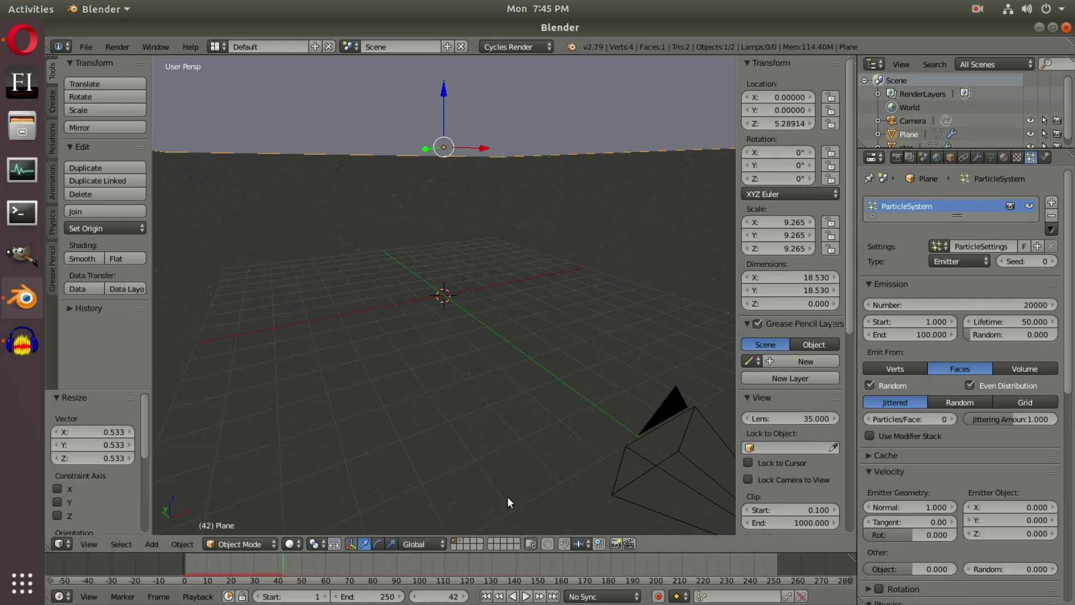
left_click(486, 596)
left_click(527, 596)
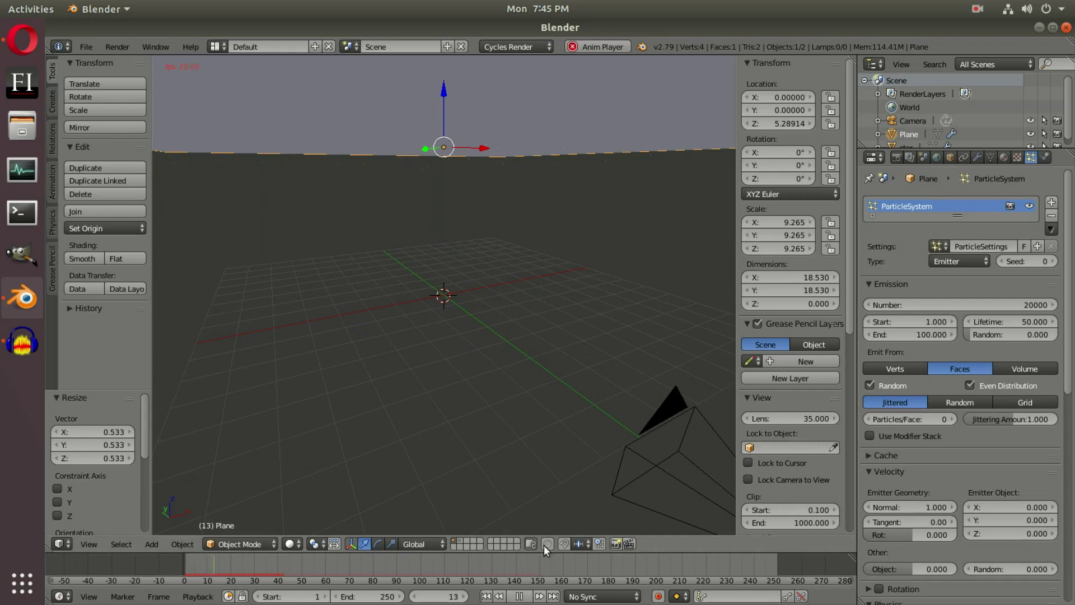
left_click(519, 597)
key("KP_6")
key("KP_0")
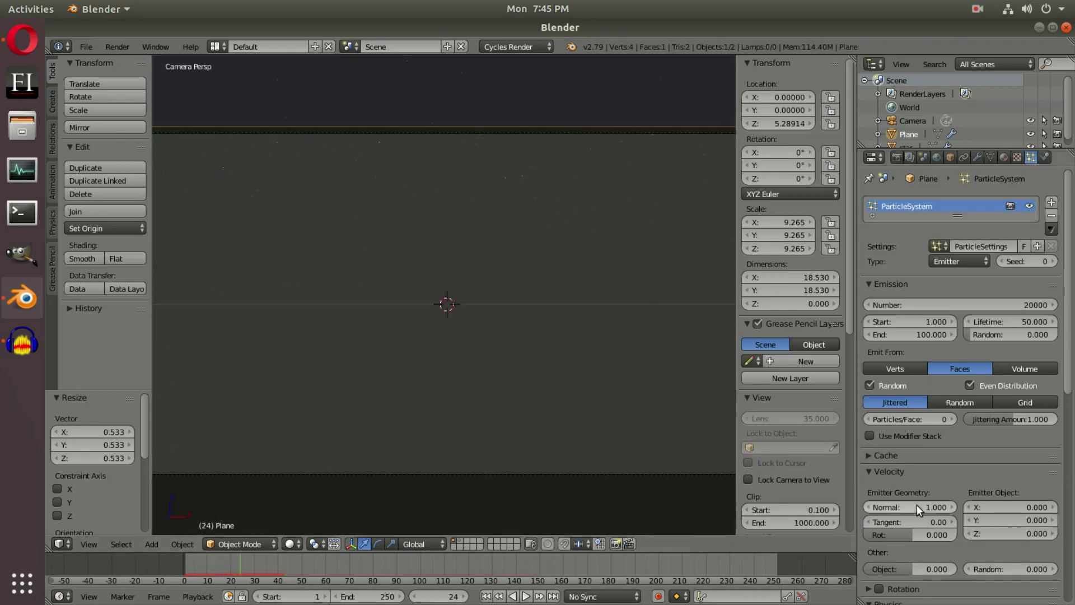
Set particle rendering to None and play the animation from the first frame.
scroll(916, 505, "down", 15)
left_click(877, 432)
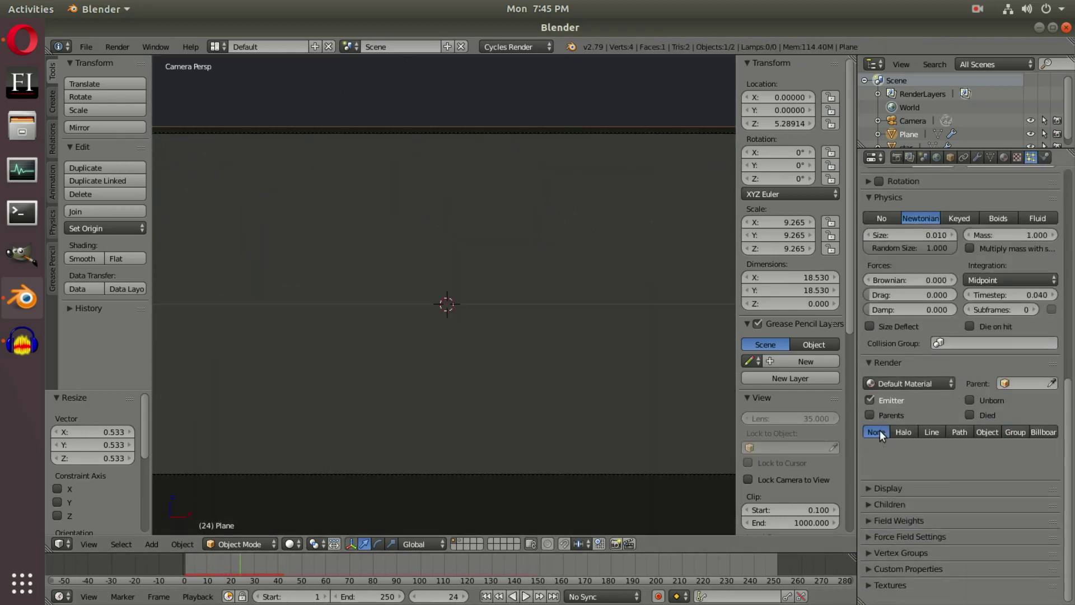
left_click(486, 596)
left_click(523, 596)
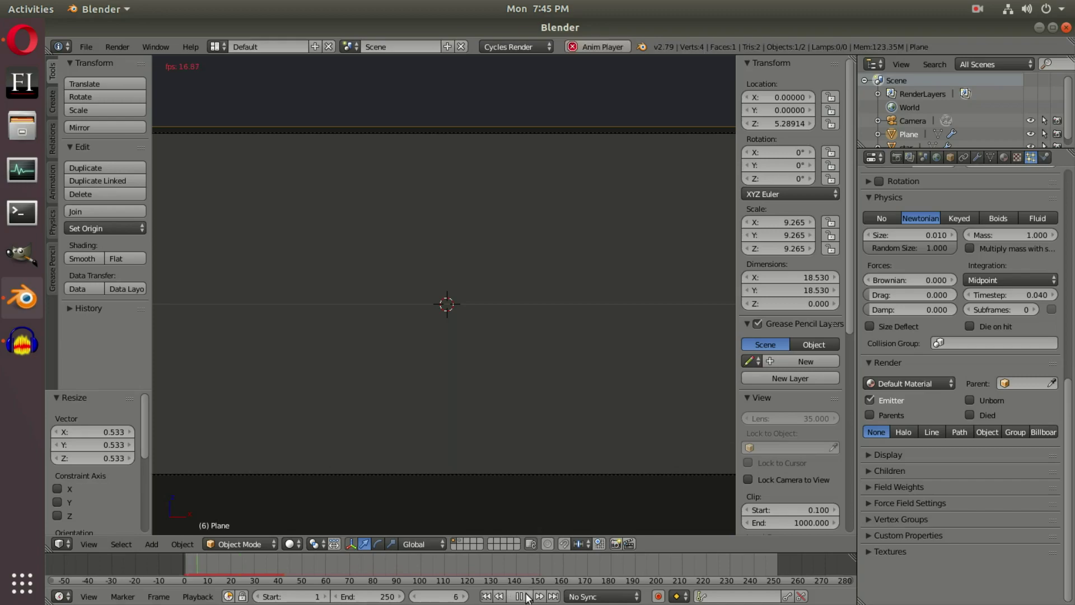
left_click(524, 597)
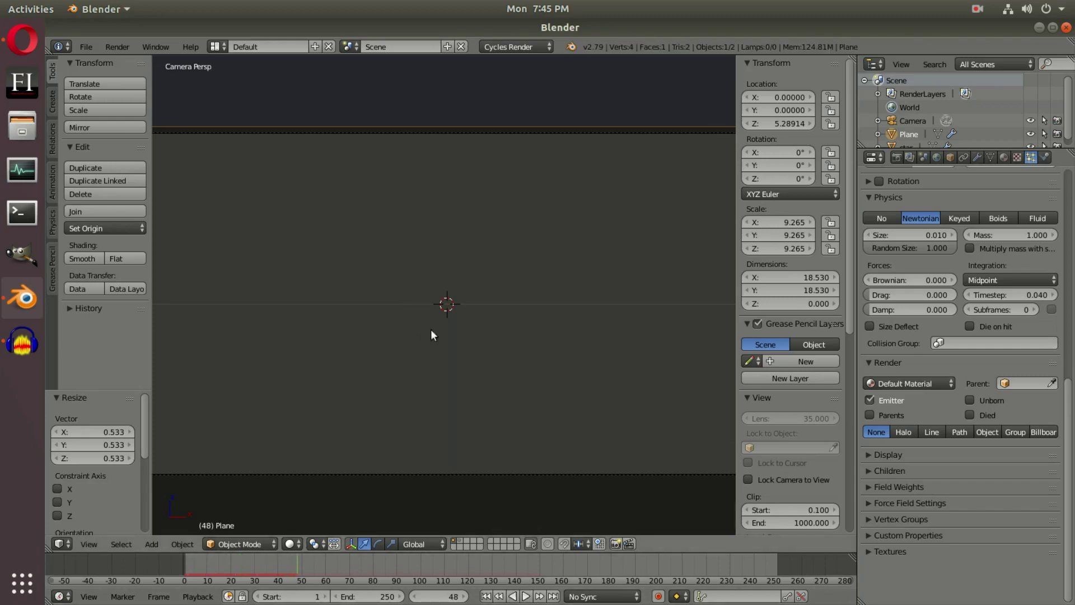
key("KP_0")
Render the particles as halos and play the animation through the camera.
left_click(908, 432)
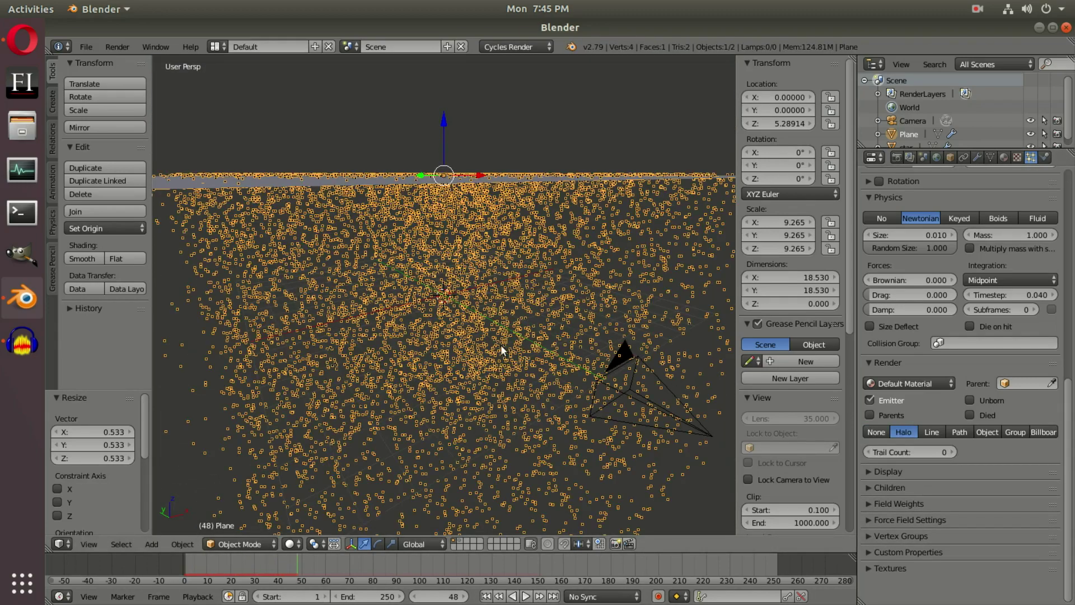
key("KP_0")
left_click(486, 596)
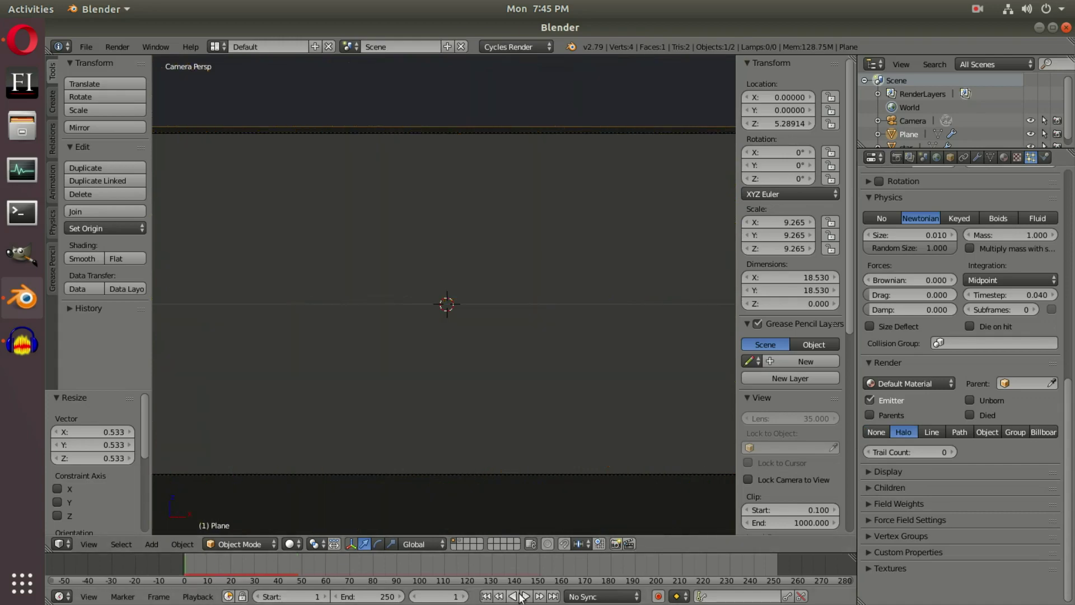
left_click(524, 596)
left_click(521, 597)
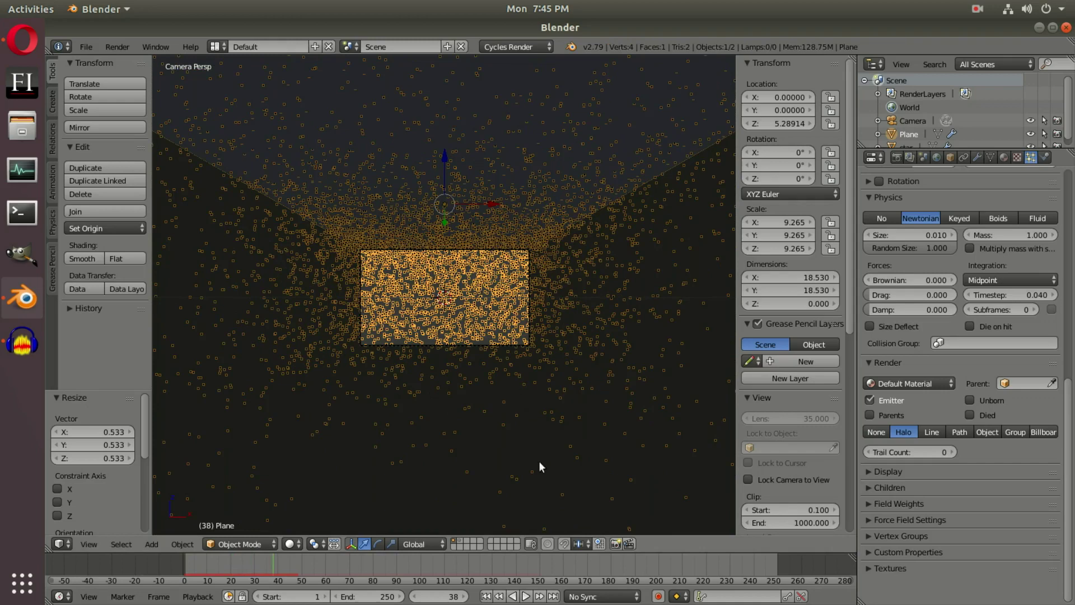
Replay the halo animation, then set particles back to the star object and show modifiers.
left_click(486, 597)
left_click(526, 597)
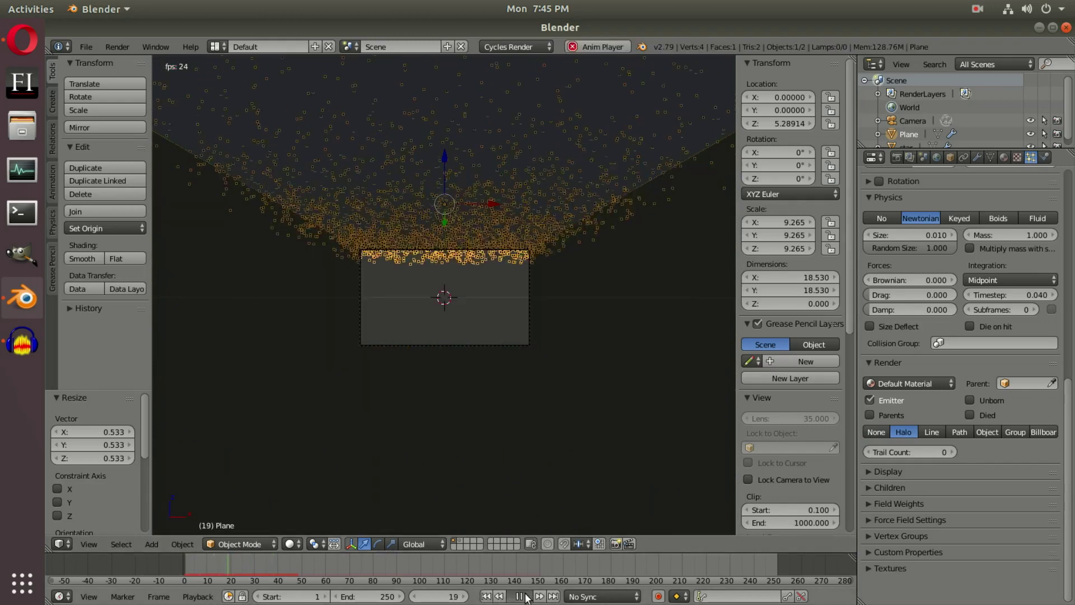
left_click(525, 597)
left_click(987, 431)
left_click(987, 452)
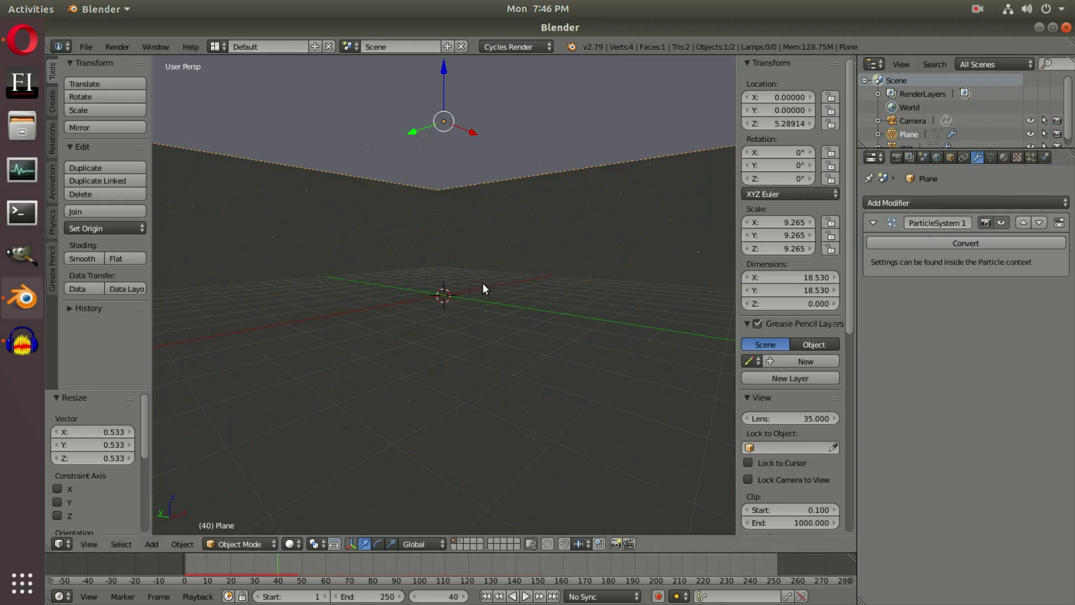
Convert the particle system and make the star duplicates real (about 7,880 objects), then select the plane.
scroll(471, 169, "down", 4)
scroll(453, 221, "up", 4)
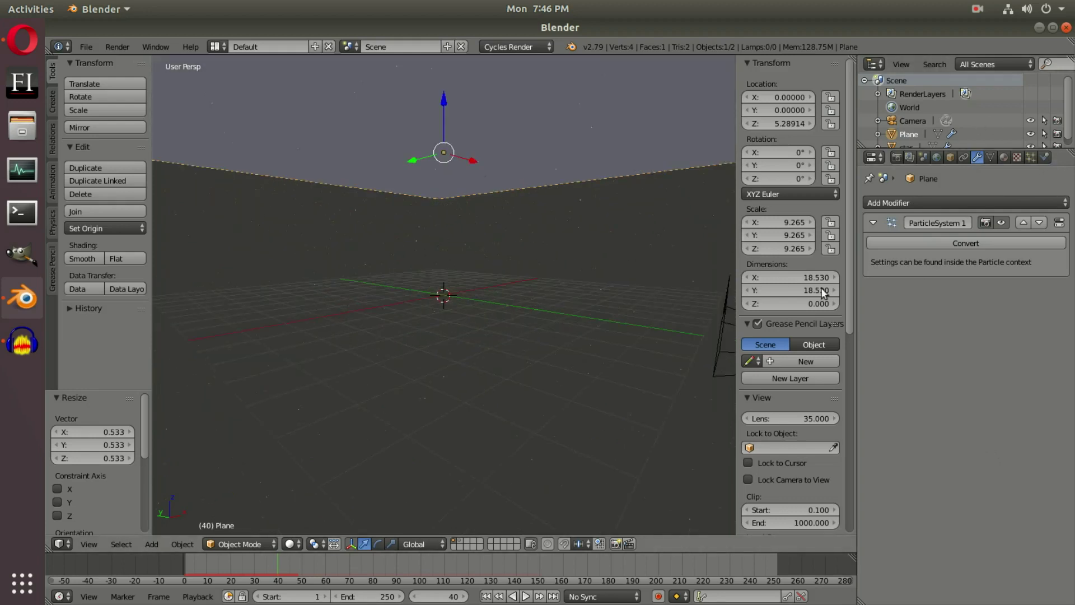
left_click(953, 244)
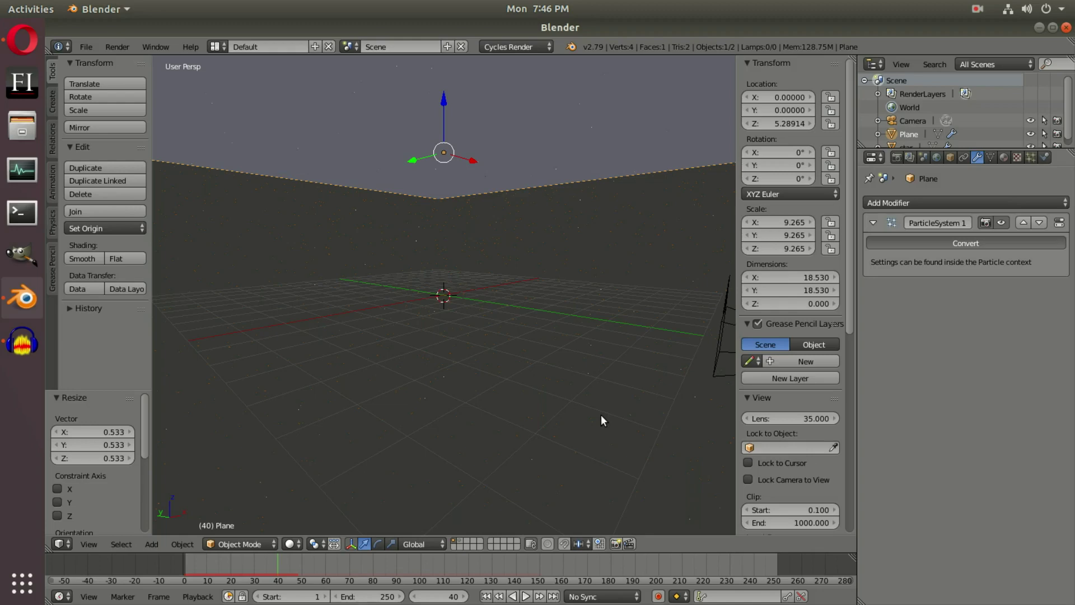
key("ctrl+shift+a")
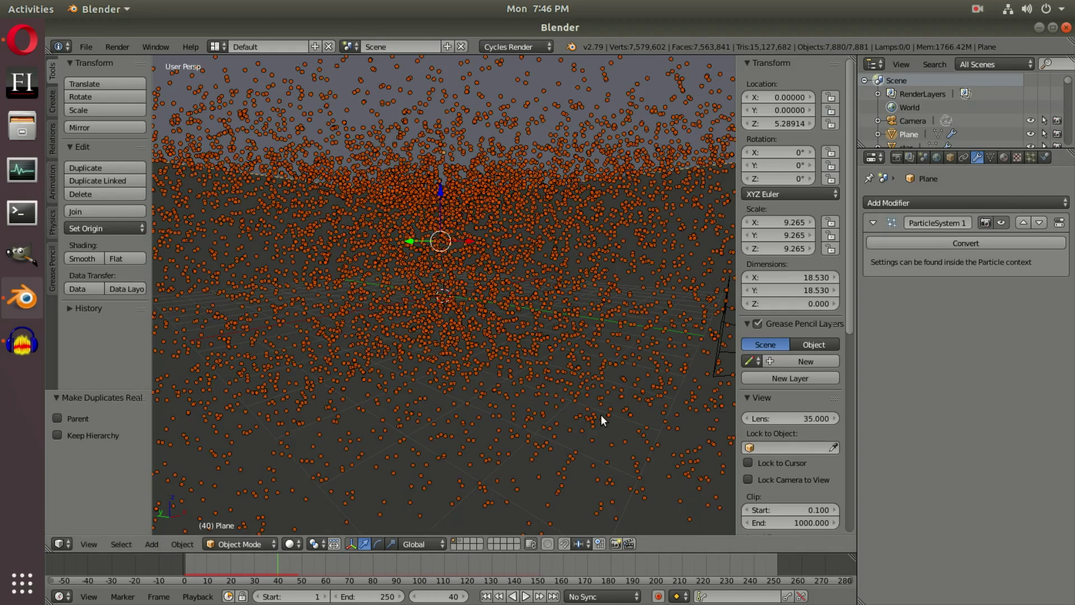
middle_click_drag(362, 263, 693, 231)
right_click(692, 231)
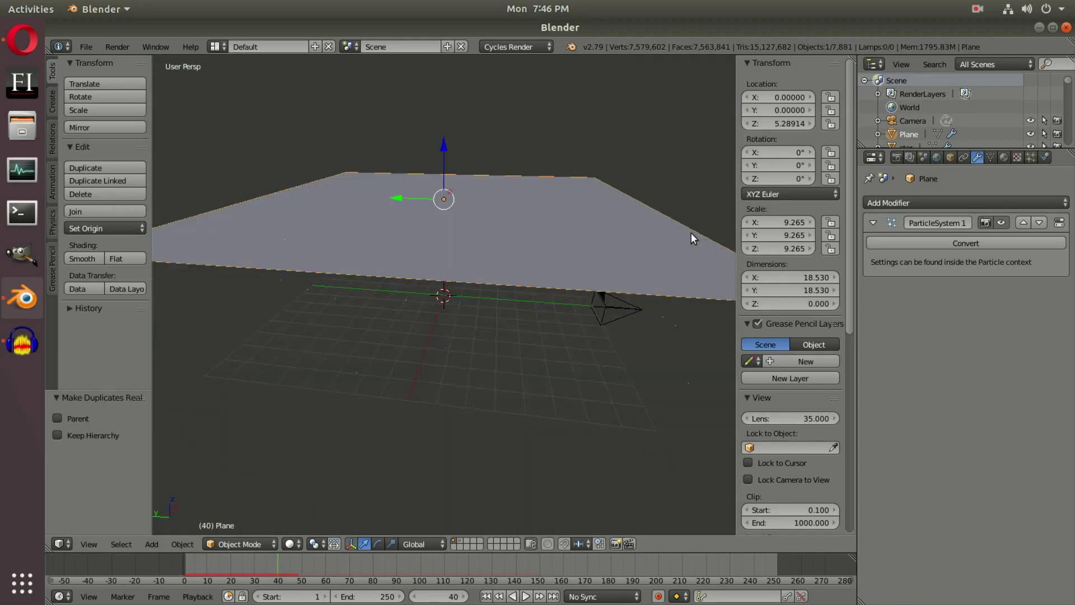
Delete the emitter plane and hide the camera from the viewport.
key("x")
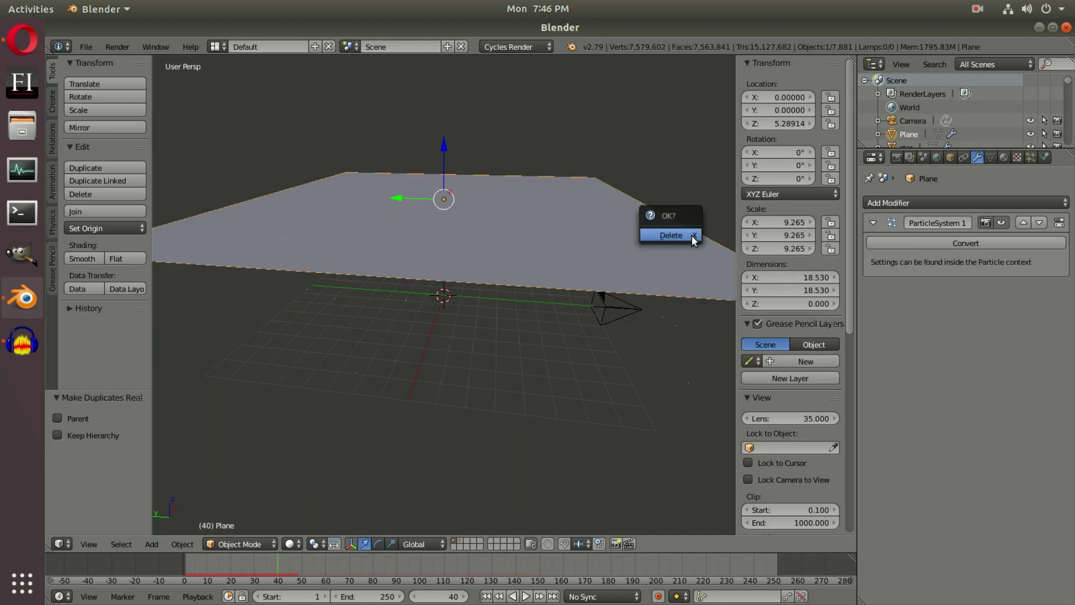
left_click(671, 236)
right_click(627, 311)
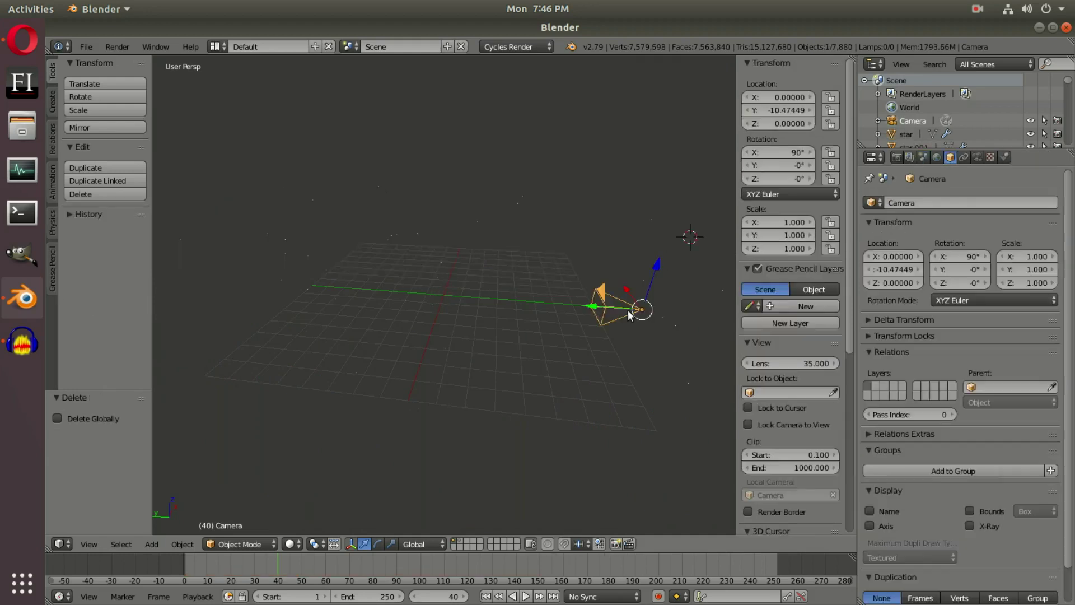
scroll(626, 311, "down", 4)
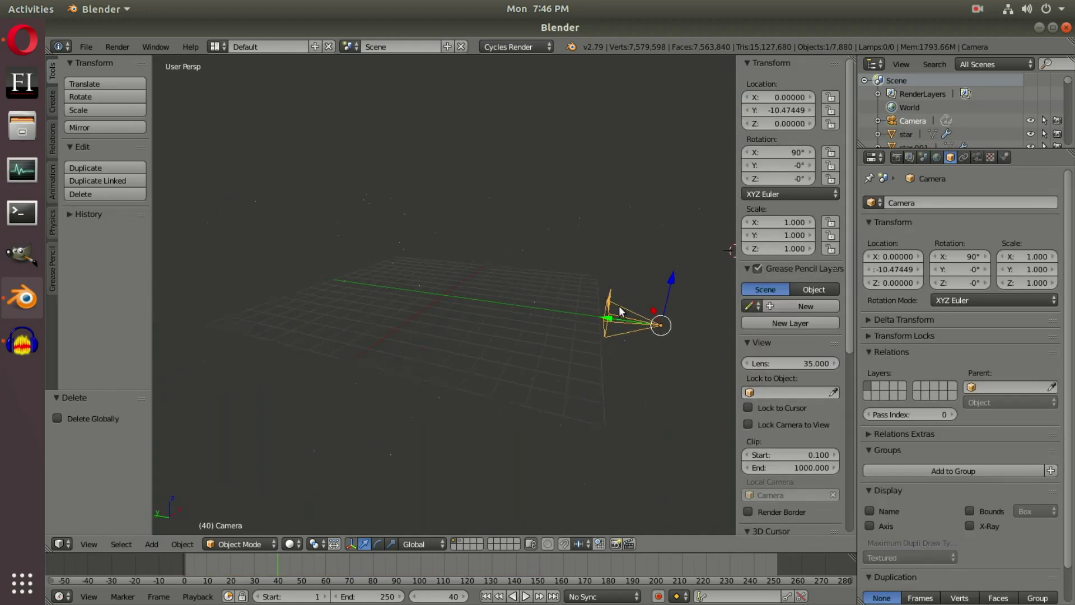
key("h")
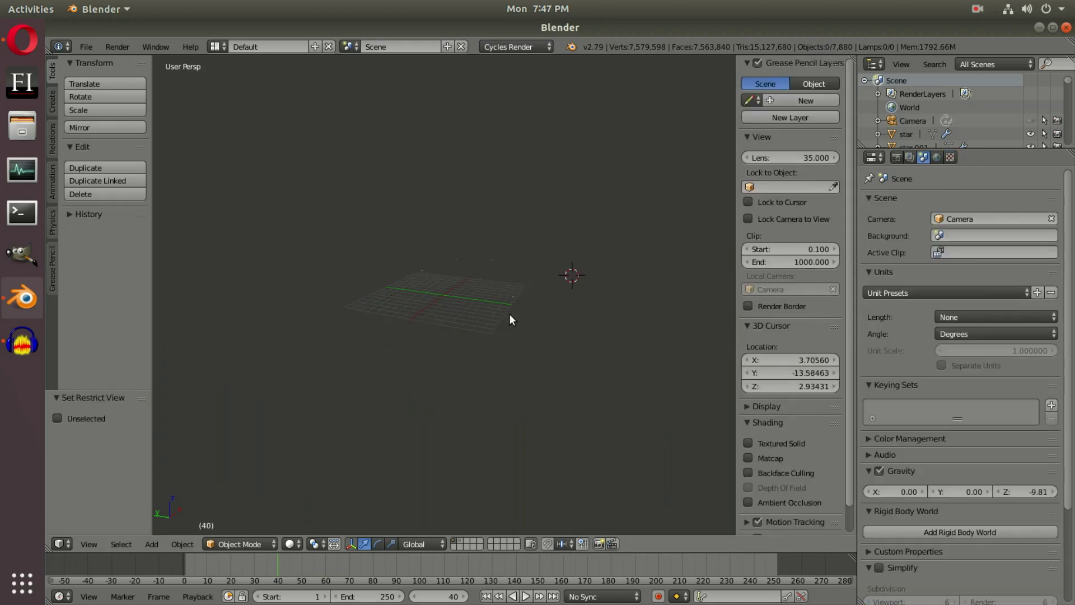
Briefly enlarge the Outliner to browse the star list, restore it, then select all objects.
scroll(423, 296, "up", 3)
scroll(448, 289, "down", 4)
scroll(918, 133, "down", 3)
scroll(925, 128, "down", 6)
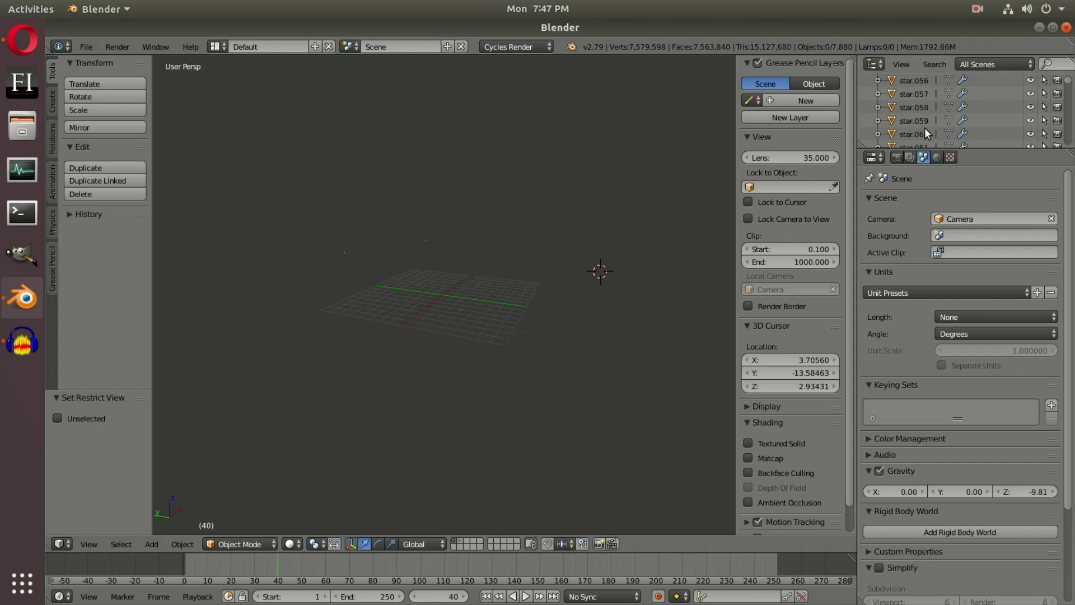
left_click_drag(944, 149, 921, 483)
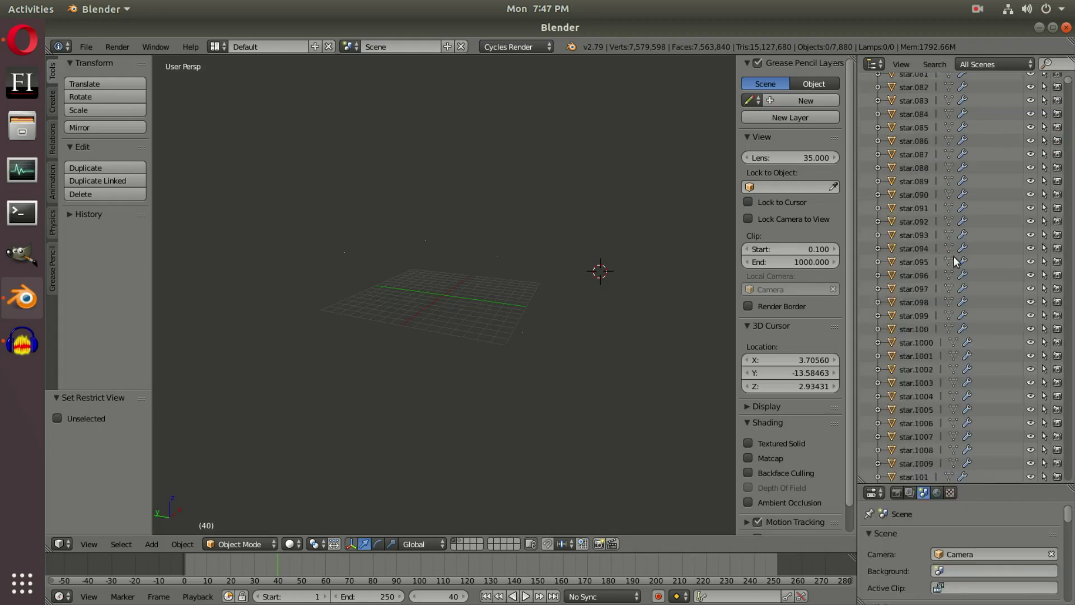
left_click_drag(961, 485, 1005, 84)
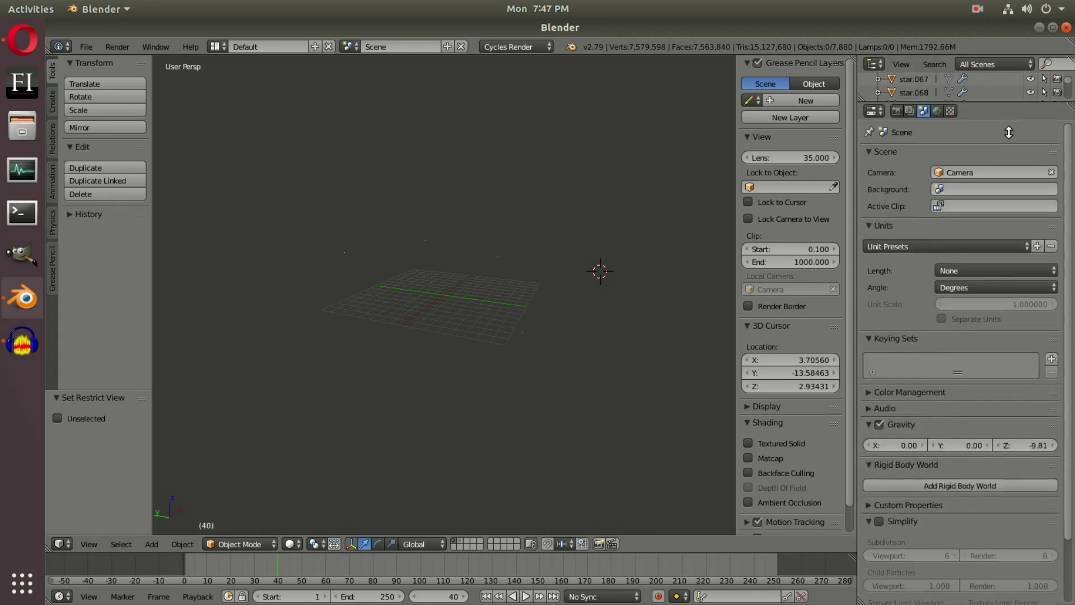
scroll(528, 271, "down", 2)
left_click(470, 249)
key("a")
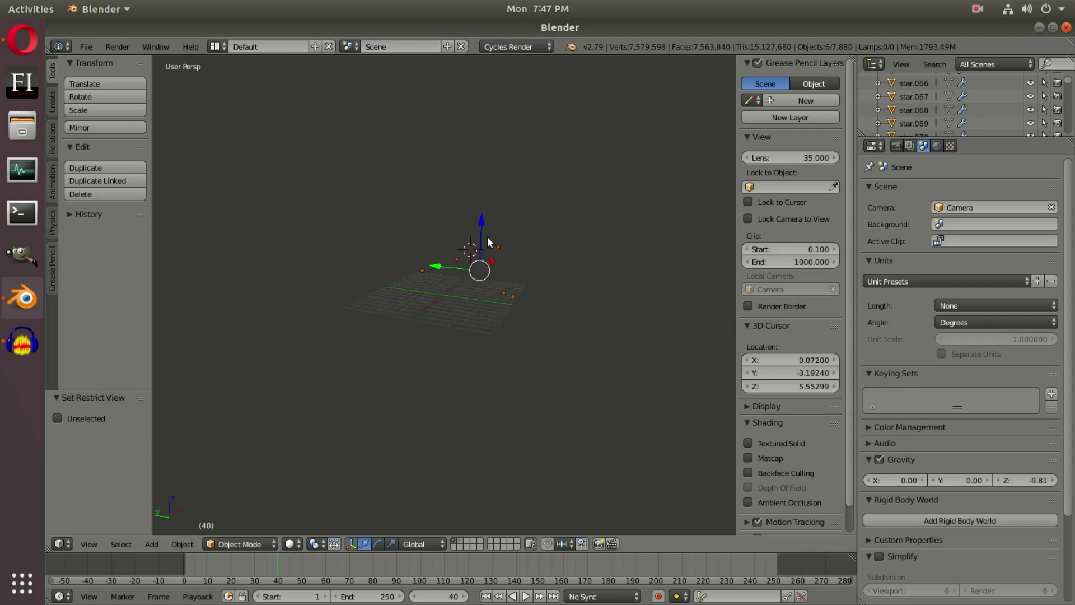
Make star.3078 the active object and join all selected stars into it.
scroll(612, 334, "up", 4)
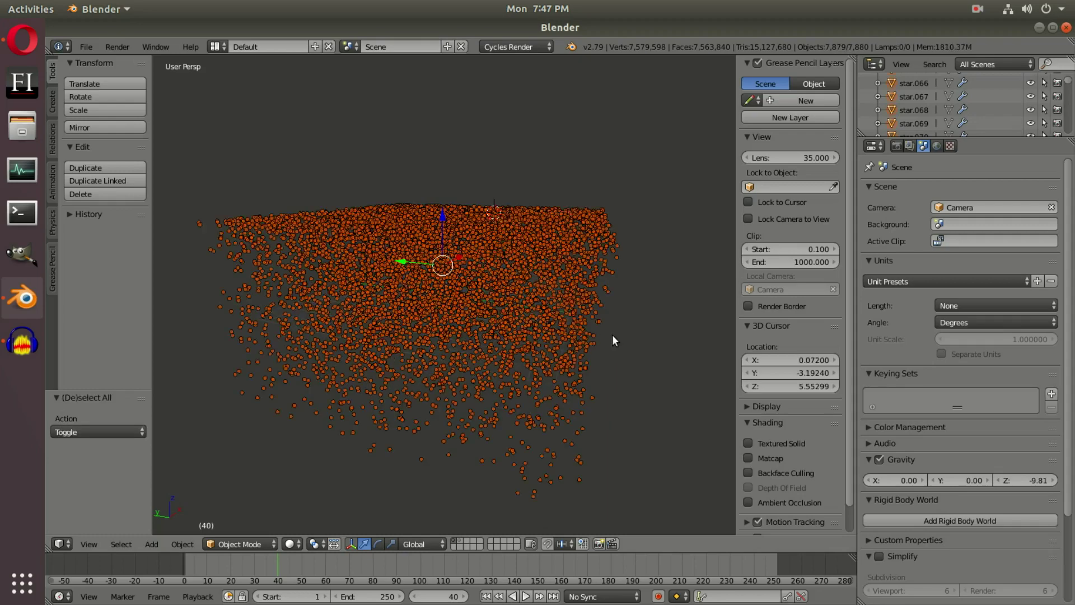
mouse_move(559, 327)
middle_mouse_down()
mouse_move(477, 319)
mouse_move(556, 311)
mouse_move(559, 380)
mouse_move(598, 387)
middle_mouse_up()
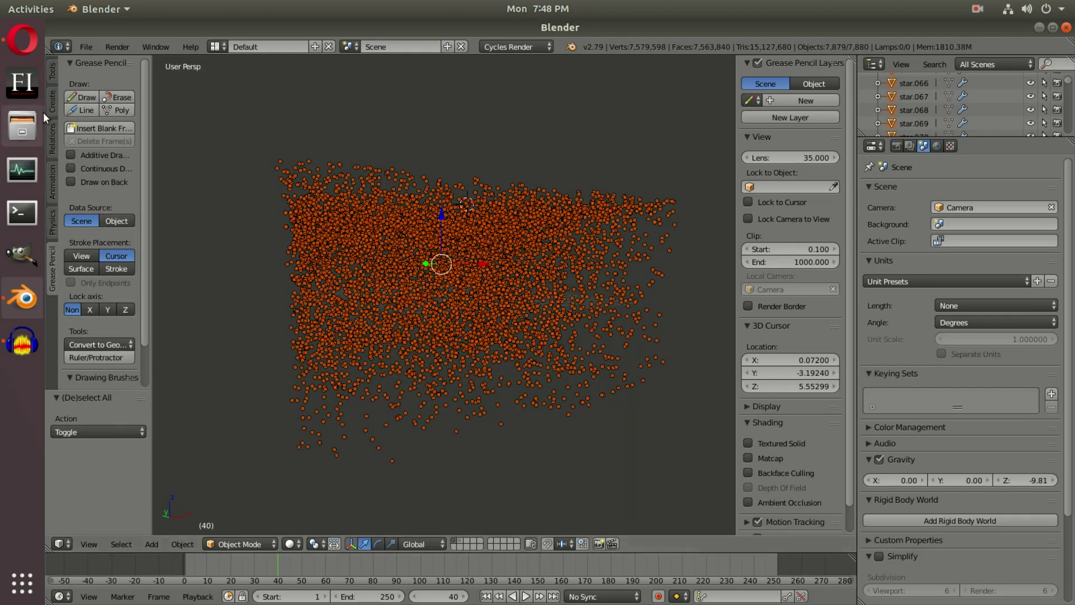
left_click(54, 72)
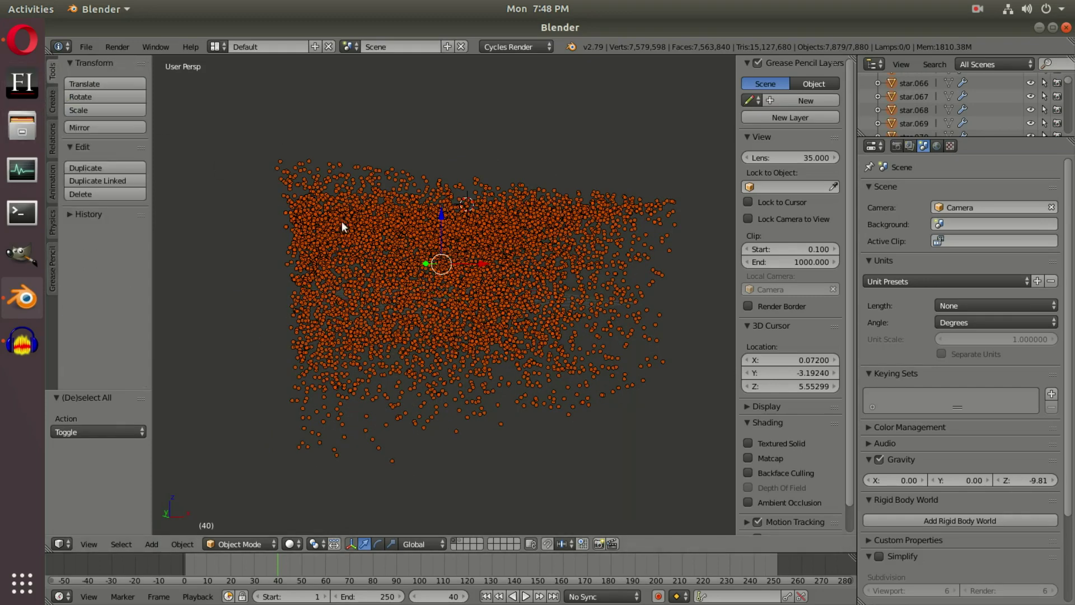
right_click(466, 275)
middle_click_drag(433, 251, 565, 300)
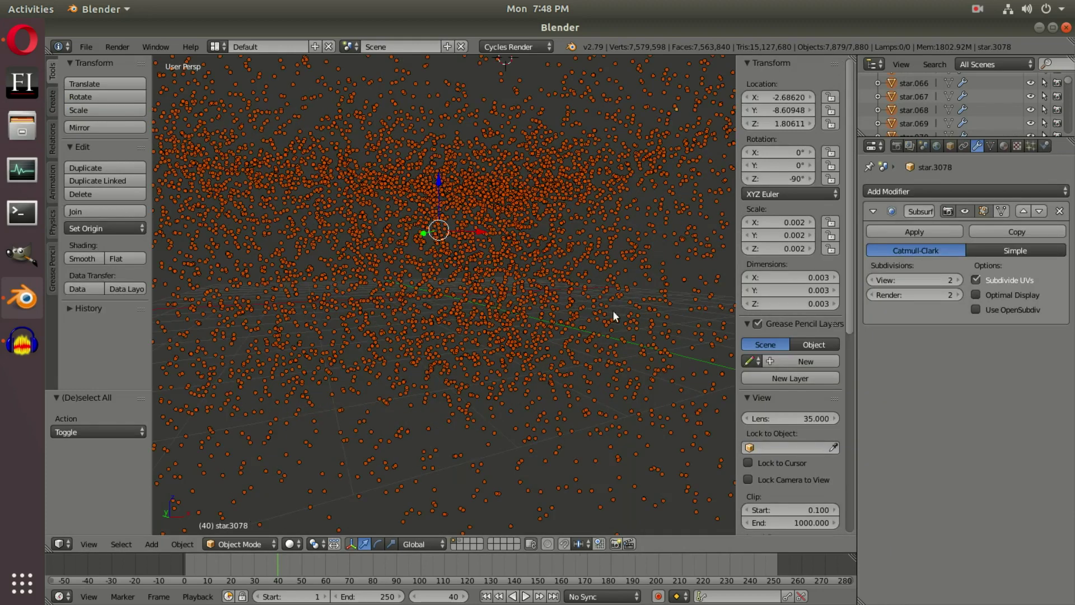
middle_click_drag(491, 284, 437, 385)
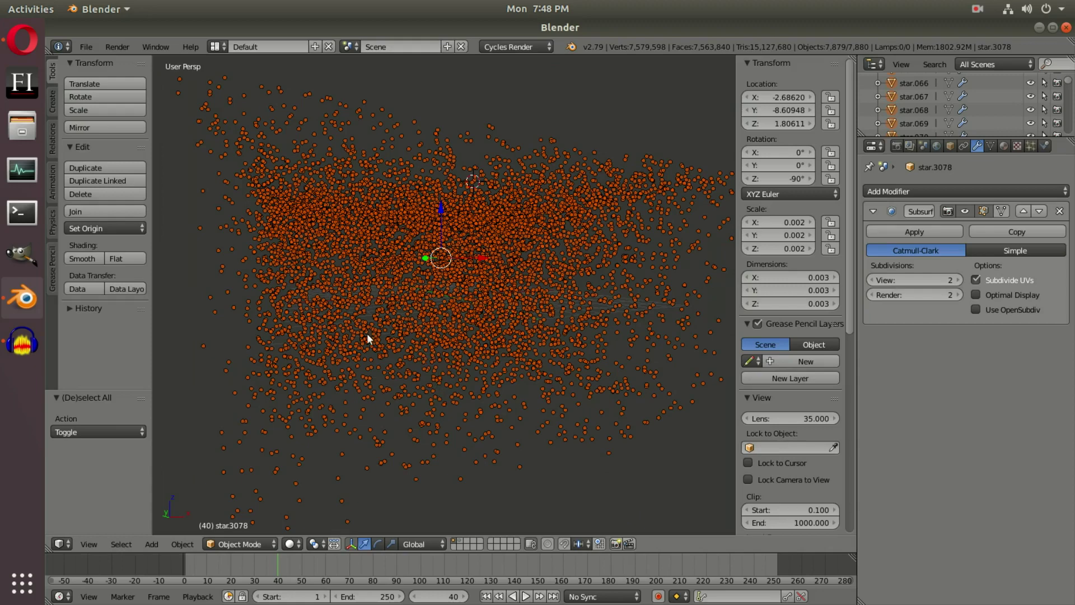
left_click(118, 216)
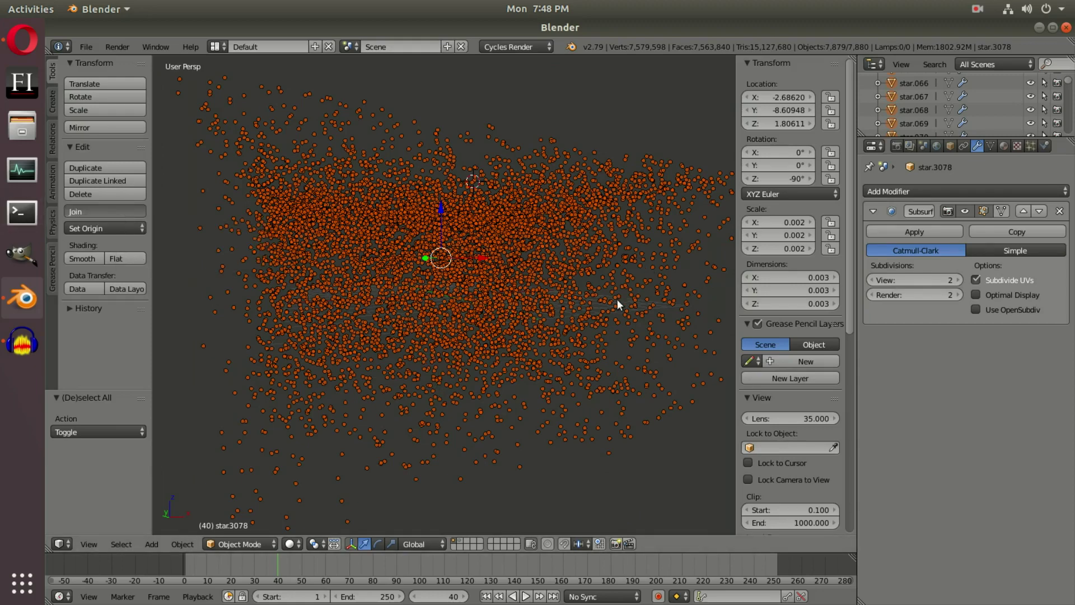
Orbit around the joined star mesh and render the current frame with F12.
middle_click_drag(598, 395, 467, 322)
scroll(459, 258, "down", 5)
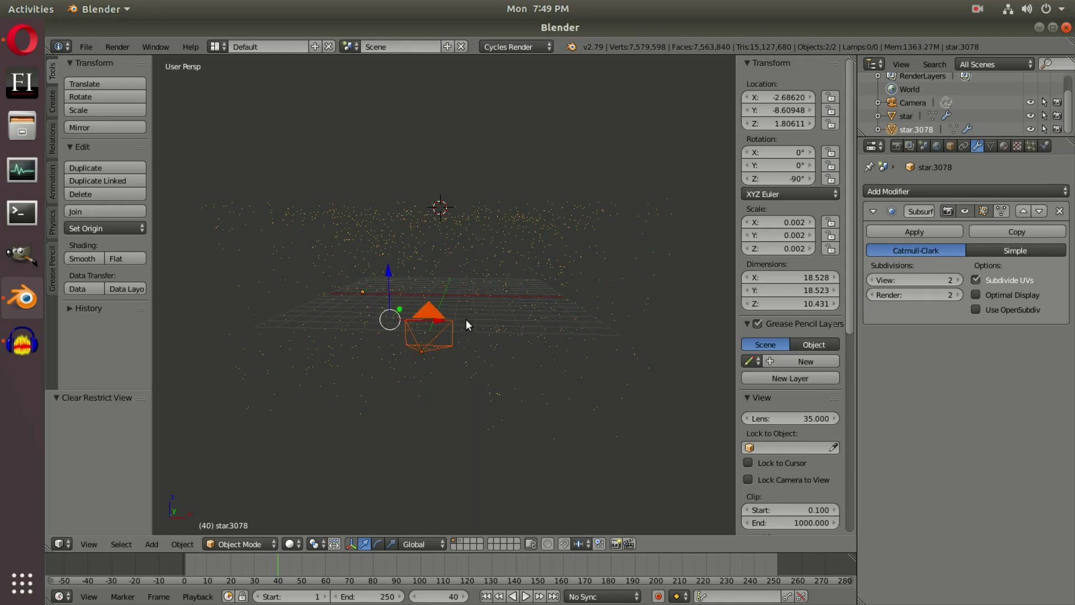
key("F12")
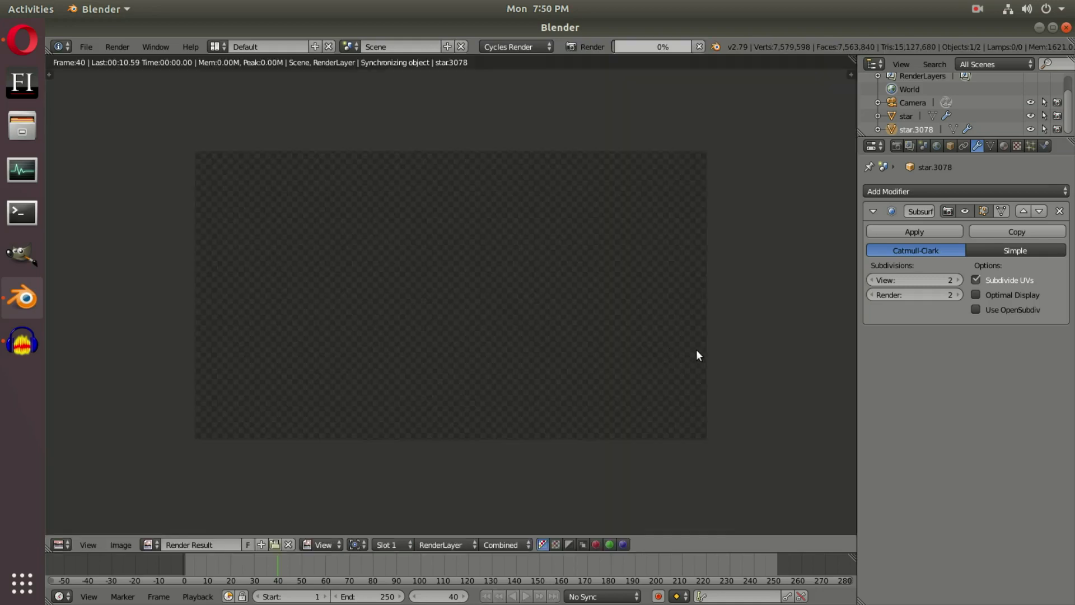